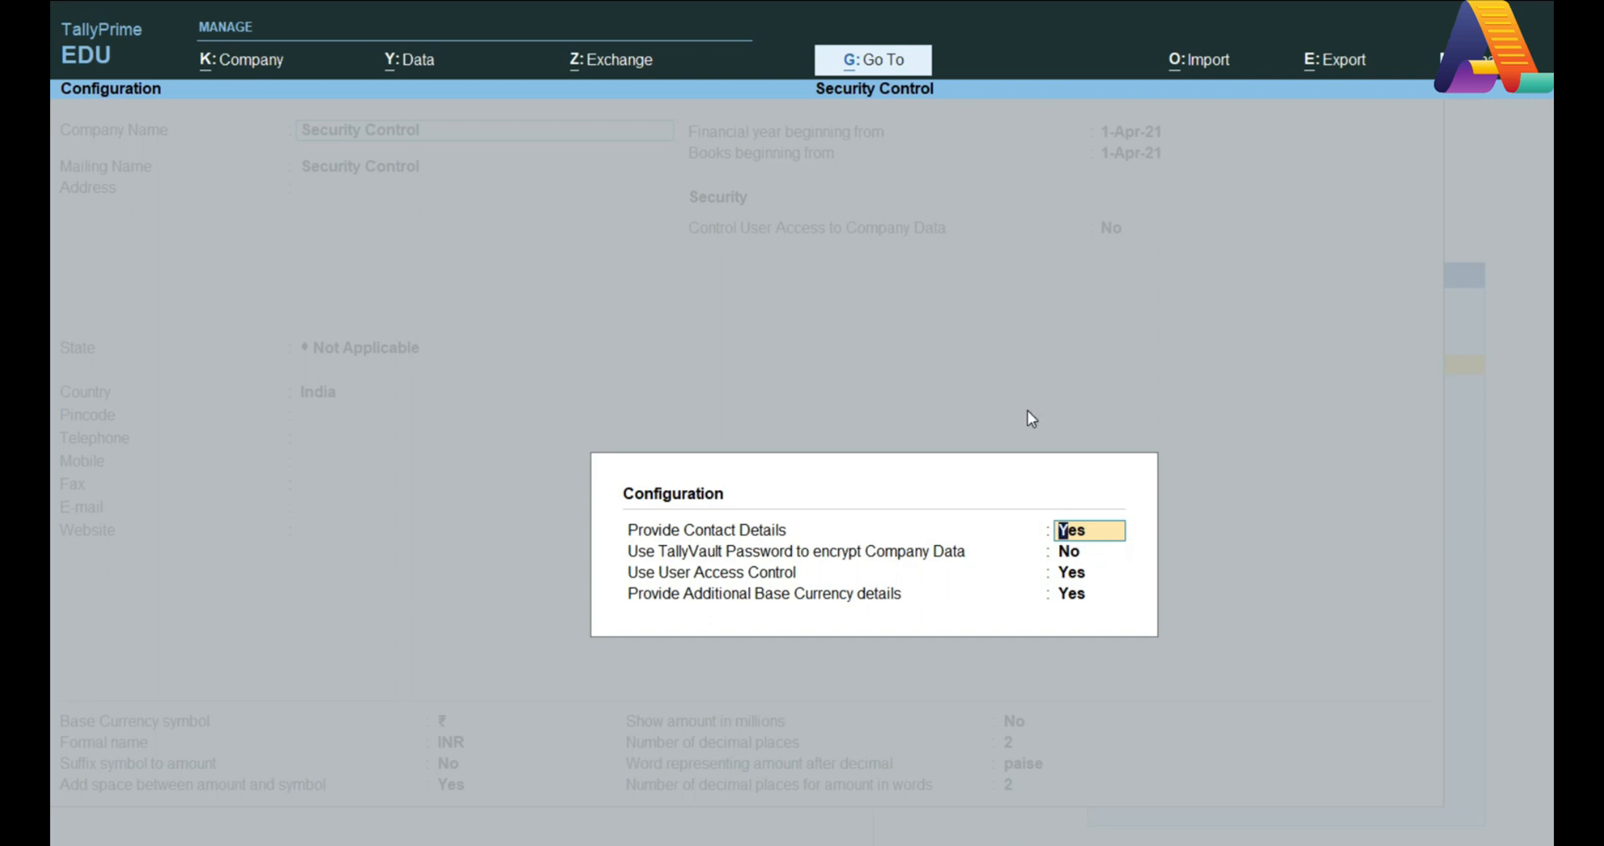
Step: Close the configuration options and set Control User Access to Company Data to Yes
key(Escape)
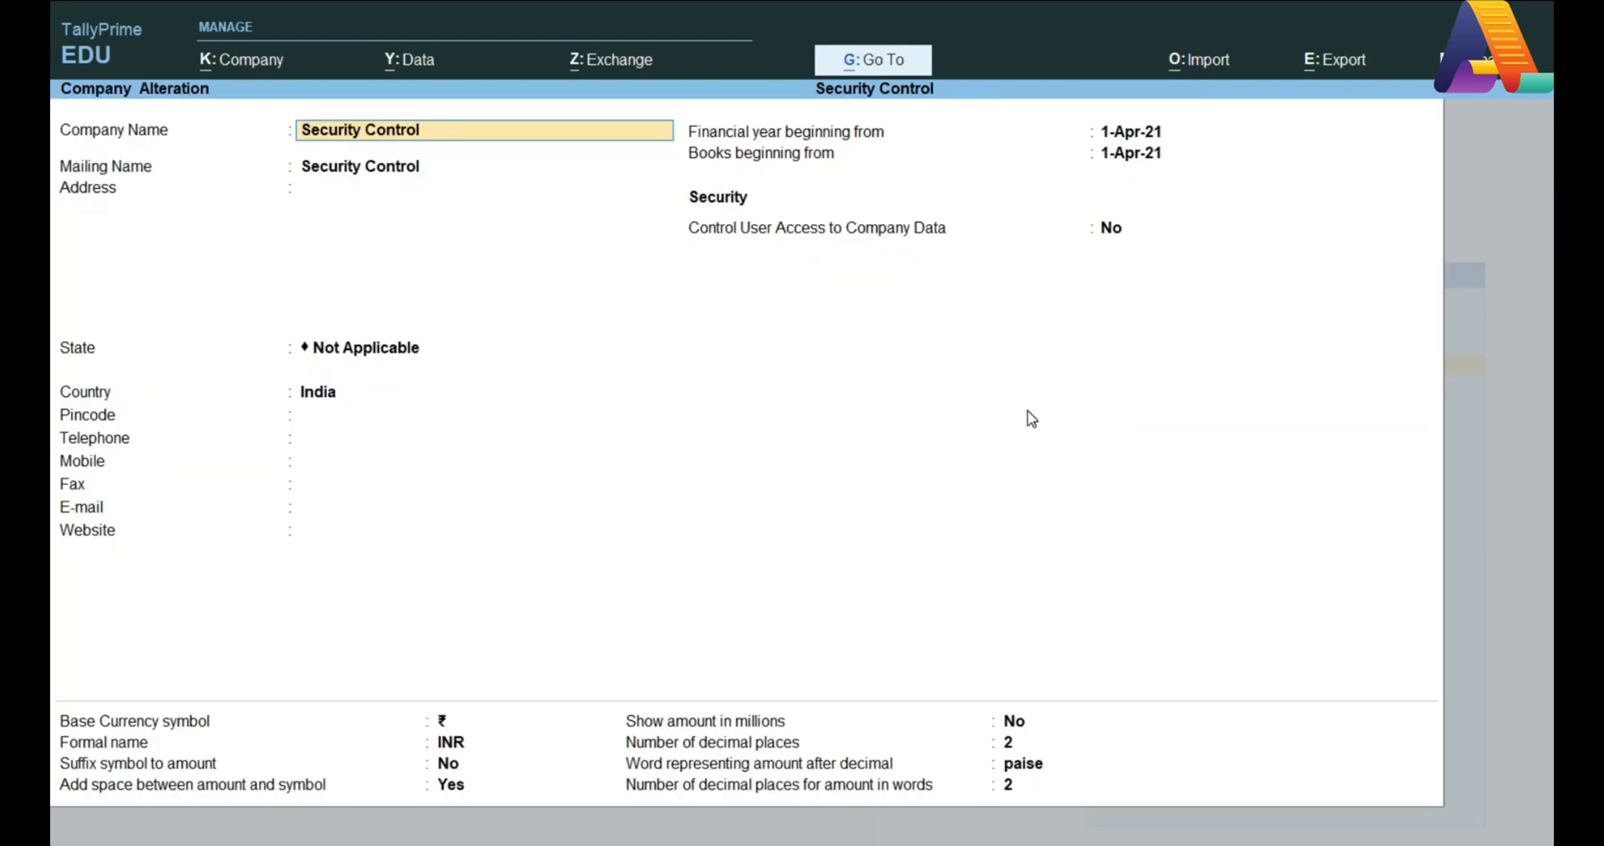
click(1113, 230)
key(y)
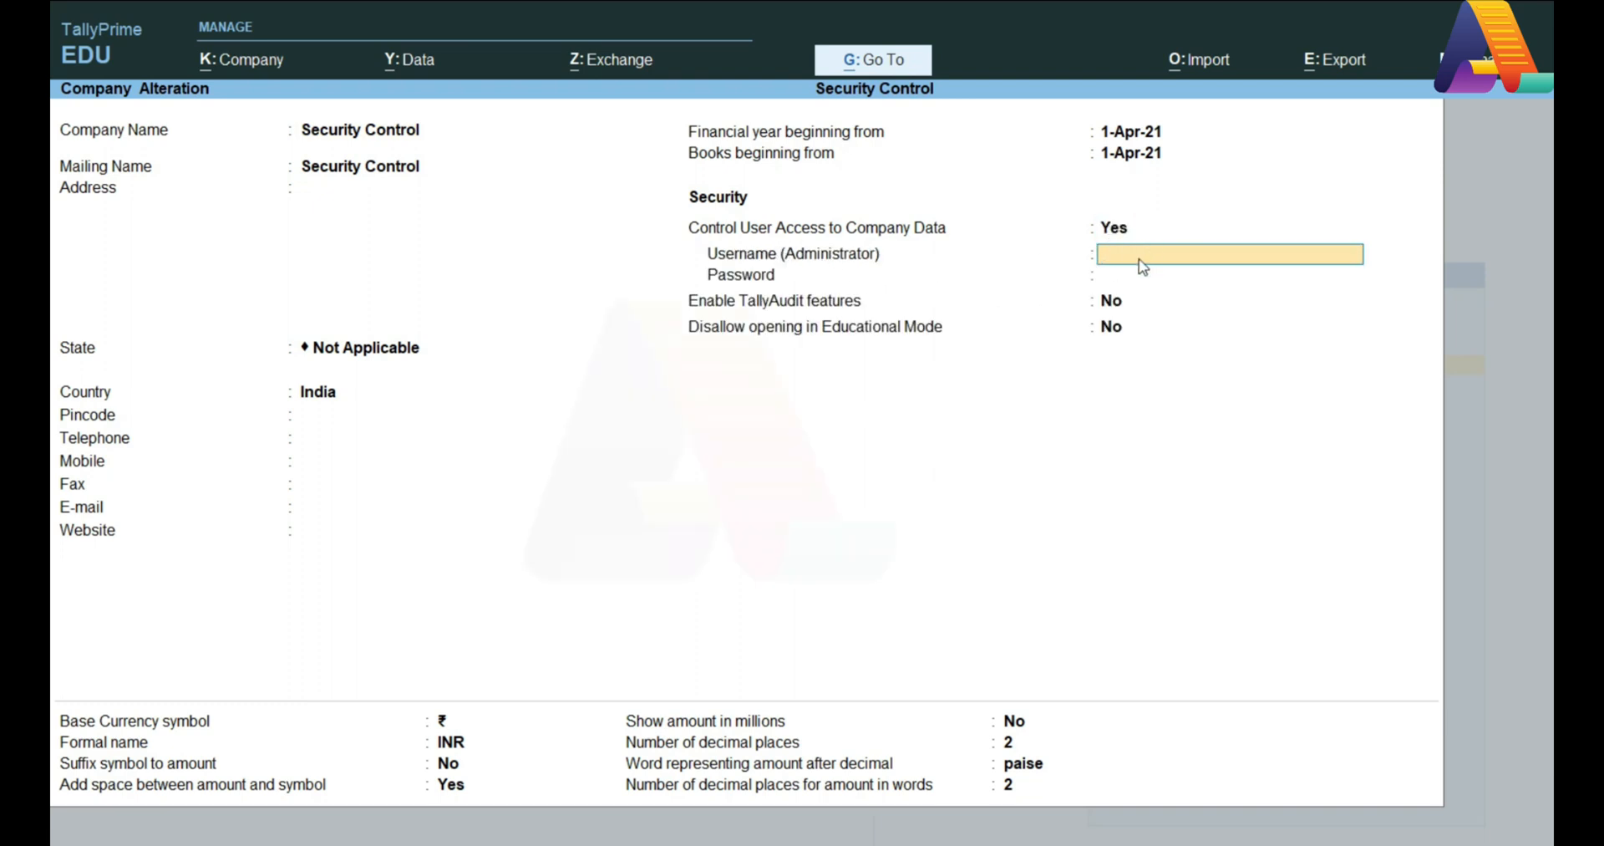
Step: Enter the administrator username 'admin' with a password and its confirmation
text(admin)
key(Return)
text(**)
text(***)
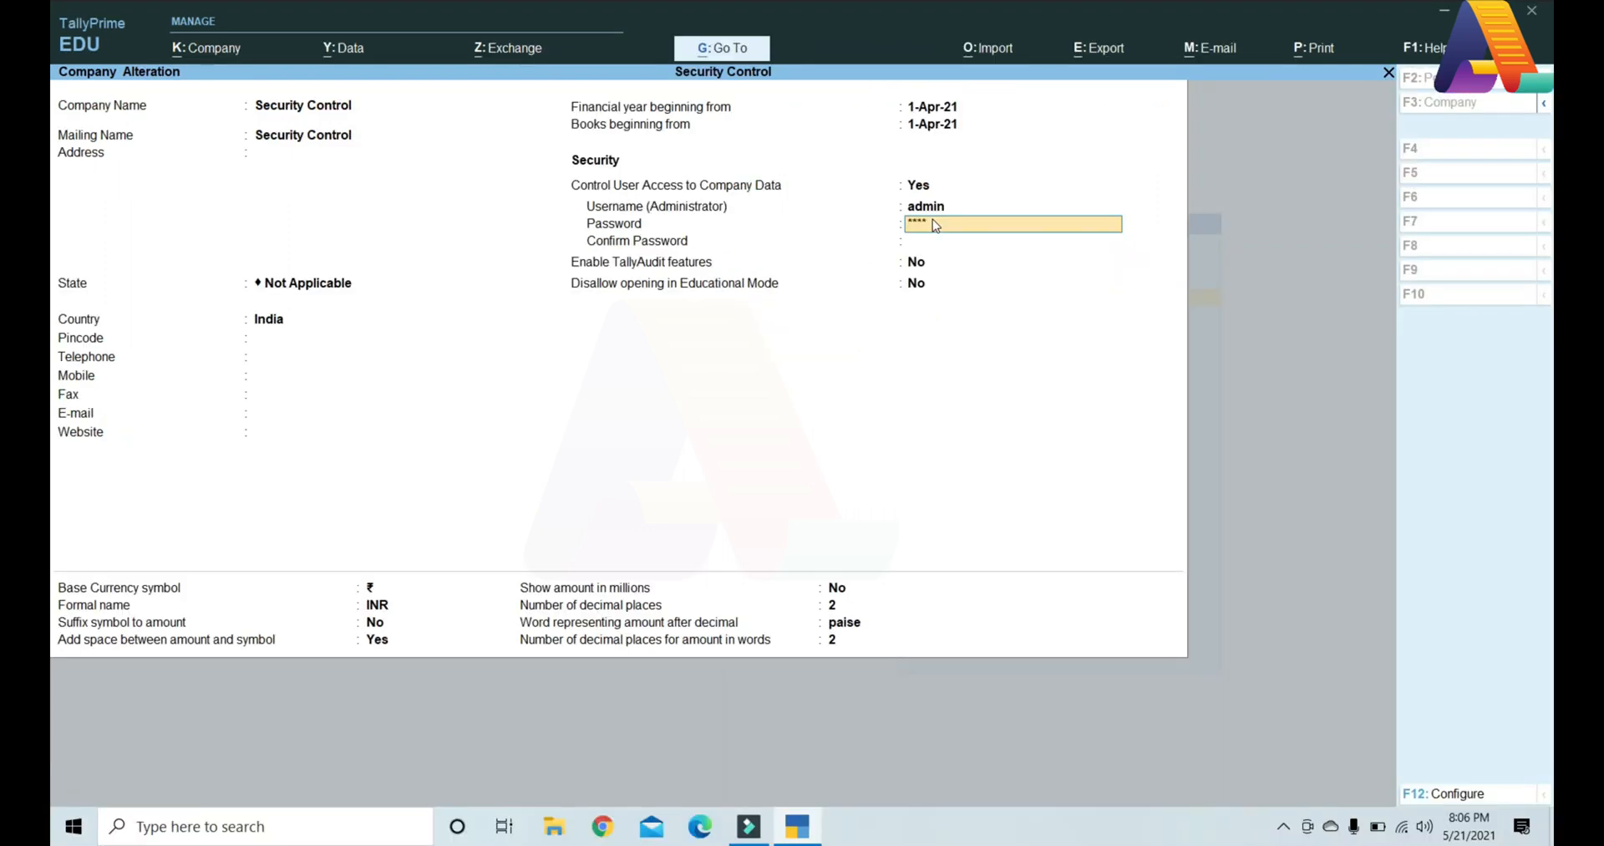
key(Return)
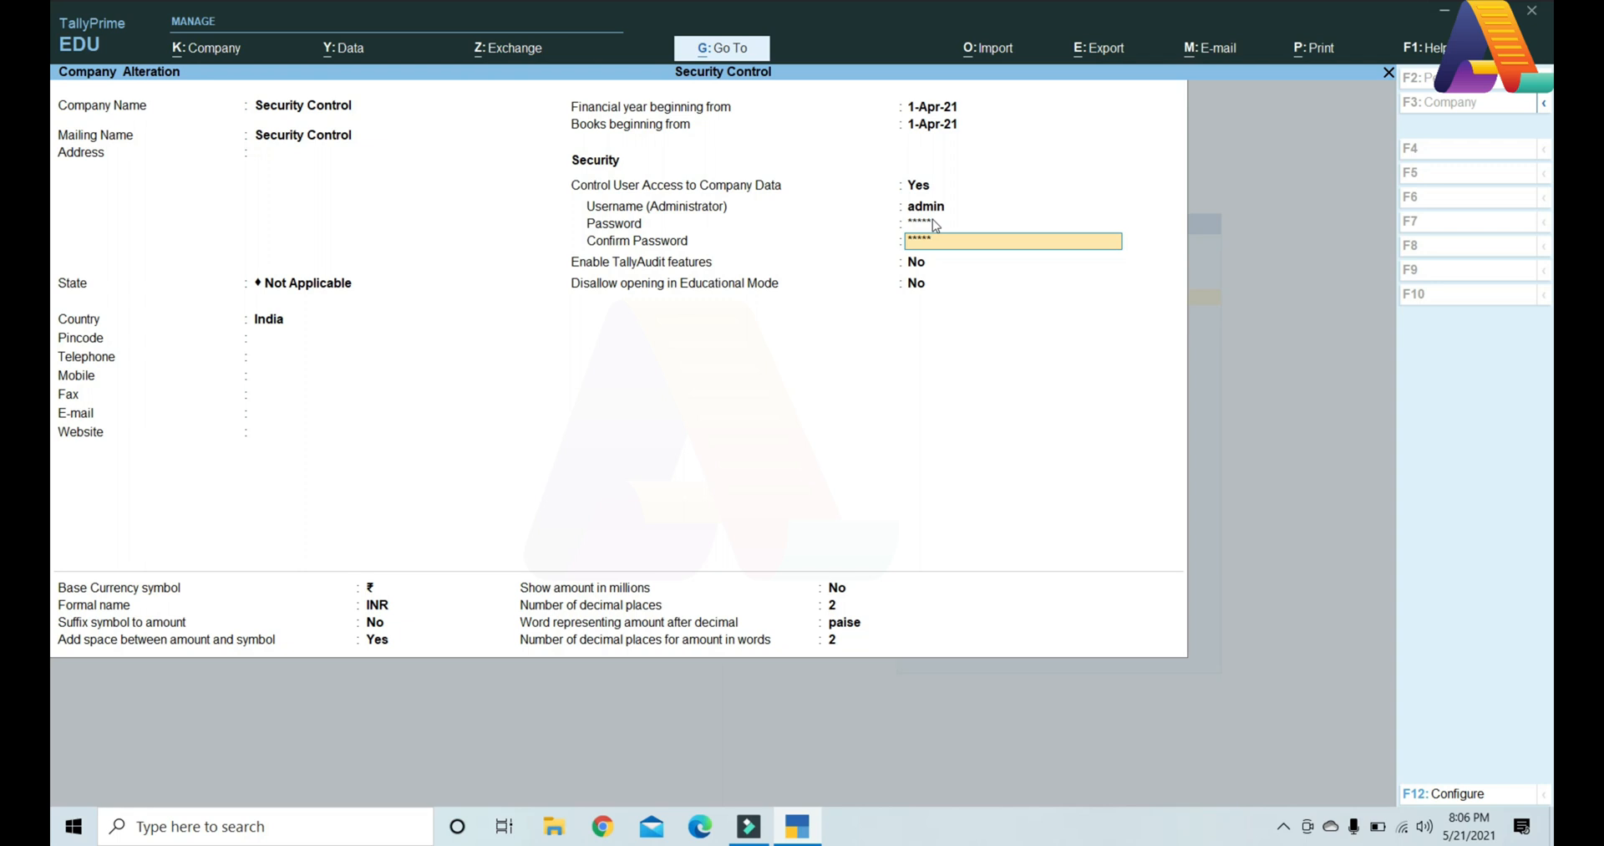
text(*****)
key(Return)
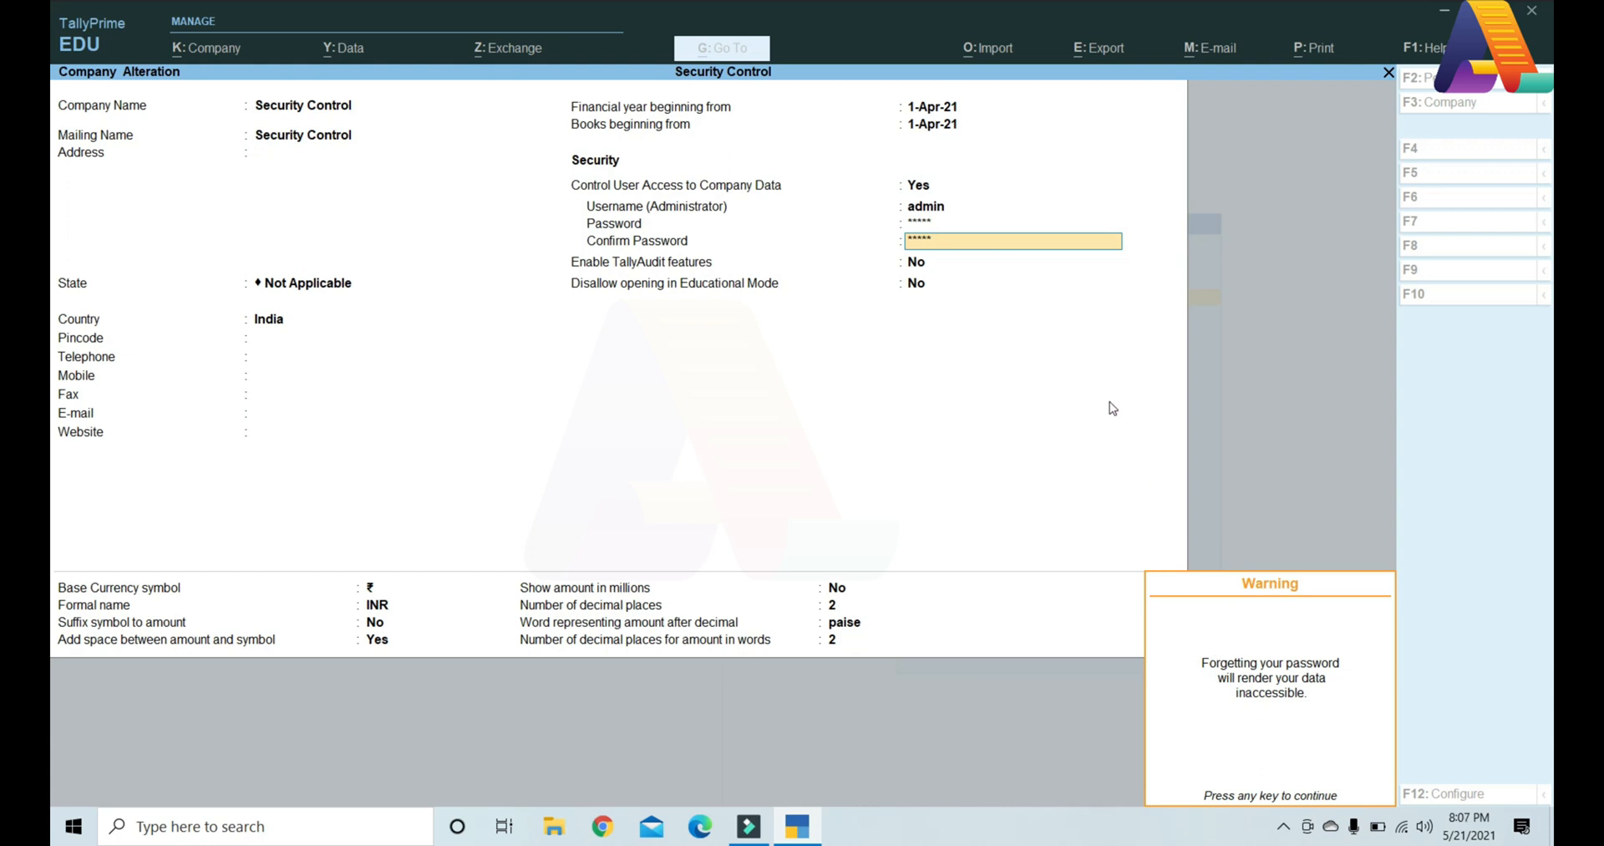
Step: Dismiss the password-loss warning and accept the Security Control company alteration
key(Return)
key(Return)
key(Return)
key(Return)
key(Return)
key(Return)
key(Return)
key(Return)
key(Return)
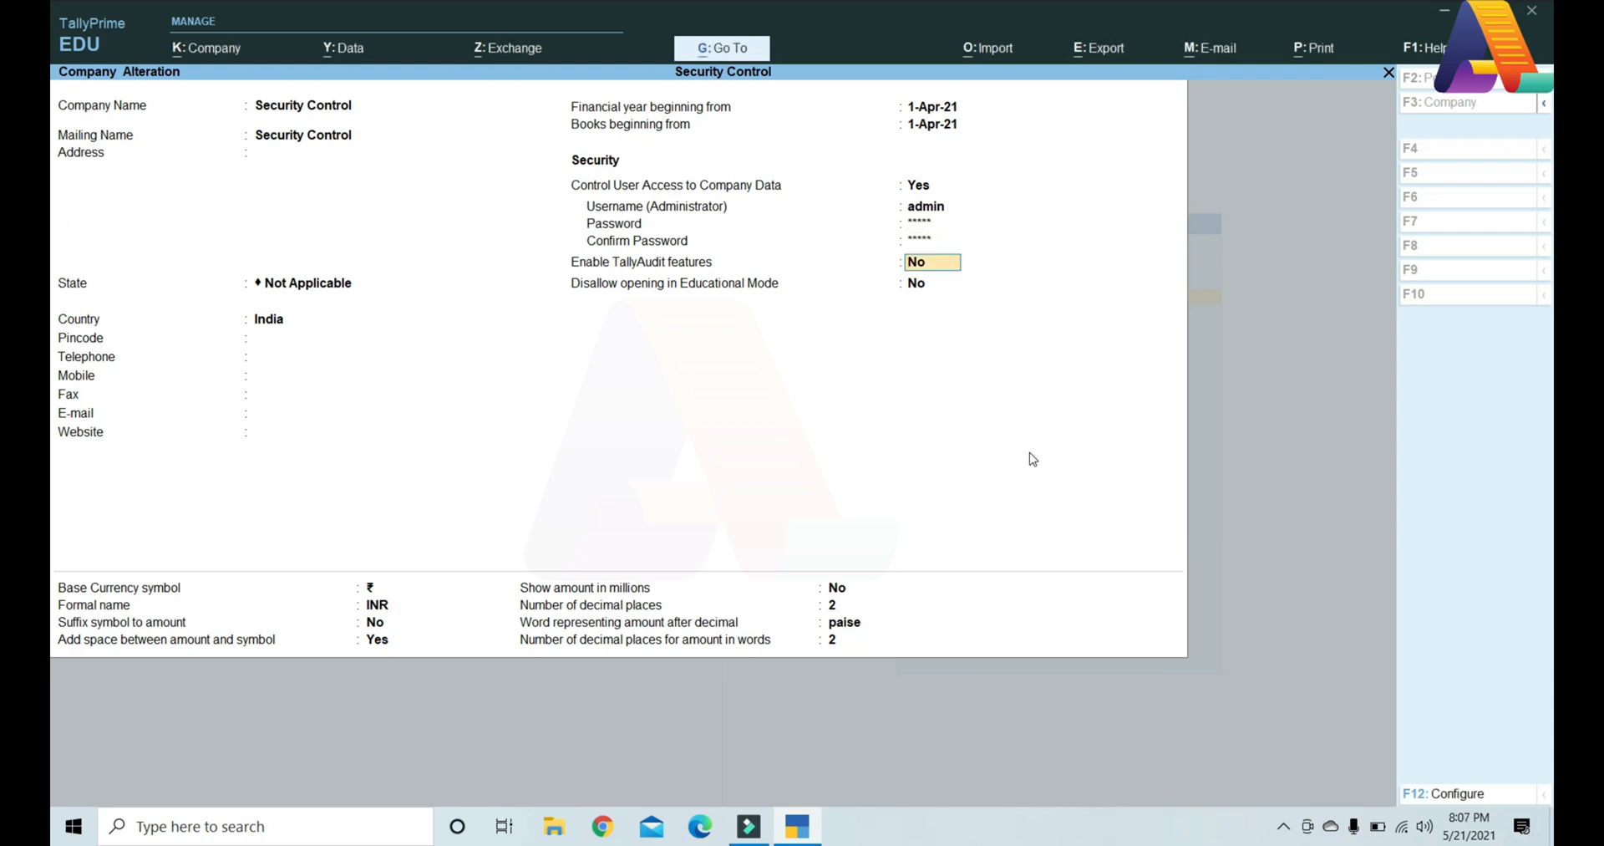
key(Return)
key(Return)
key(Return)
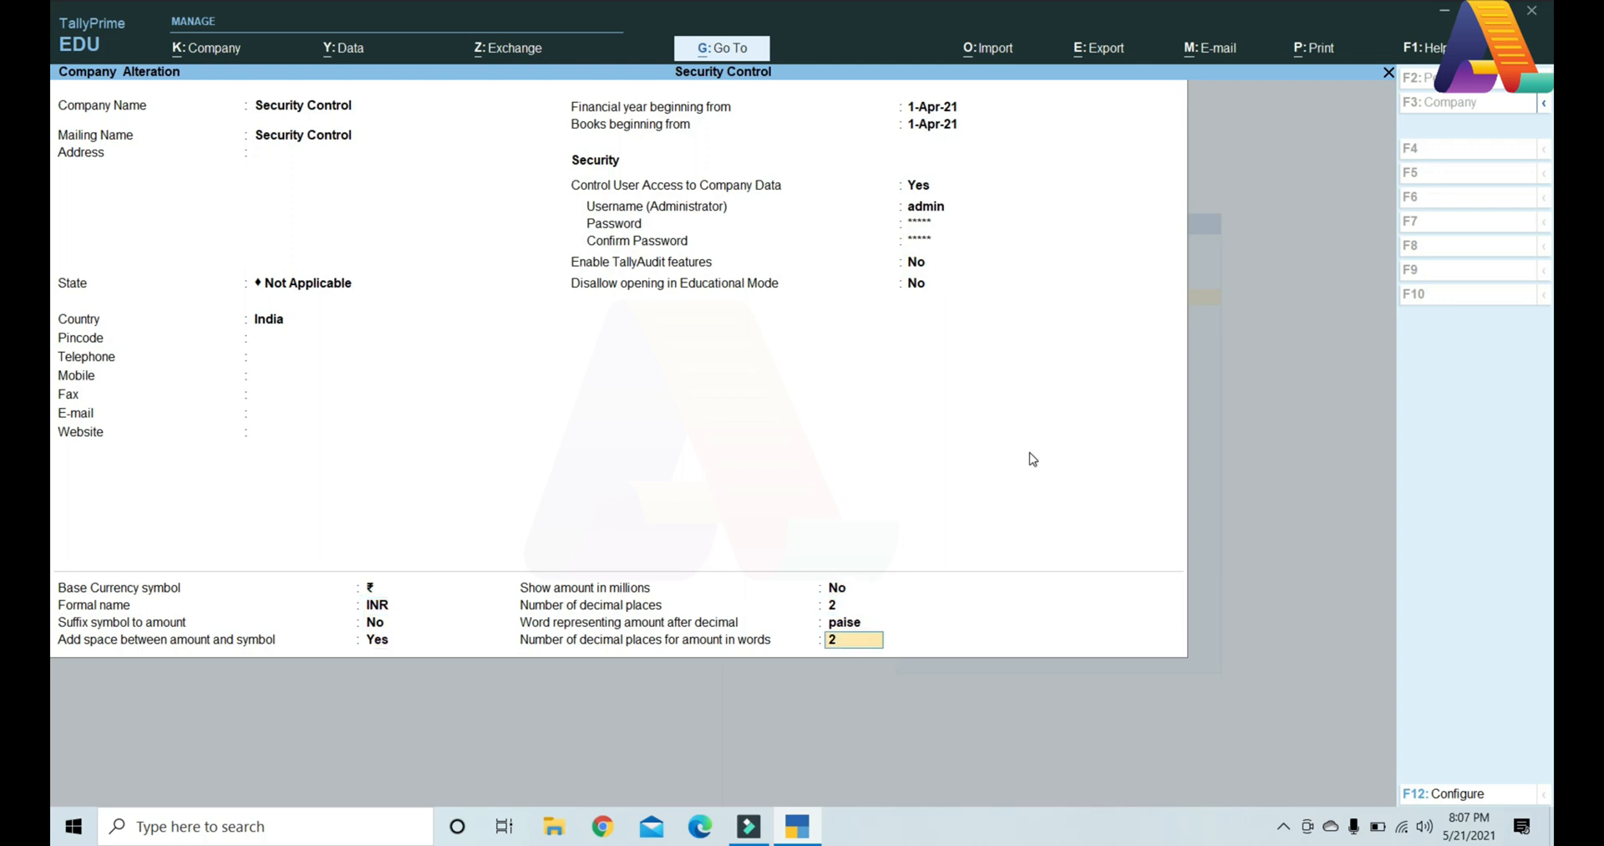
key(Return)
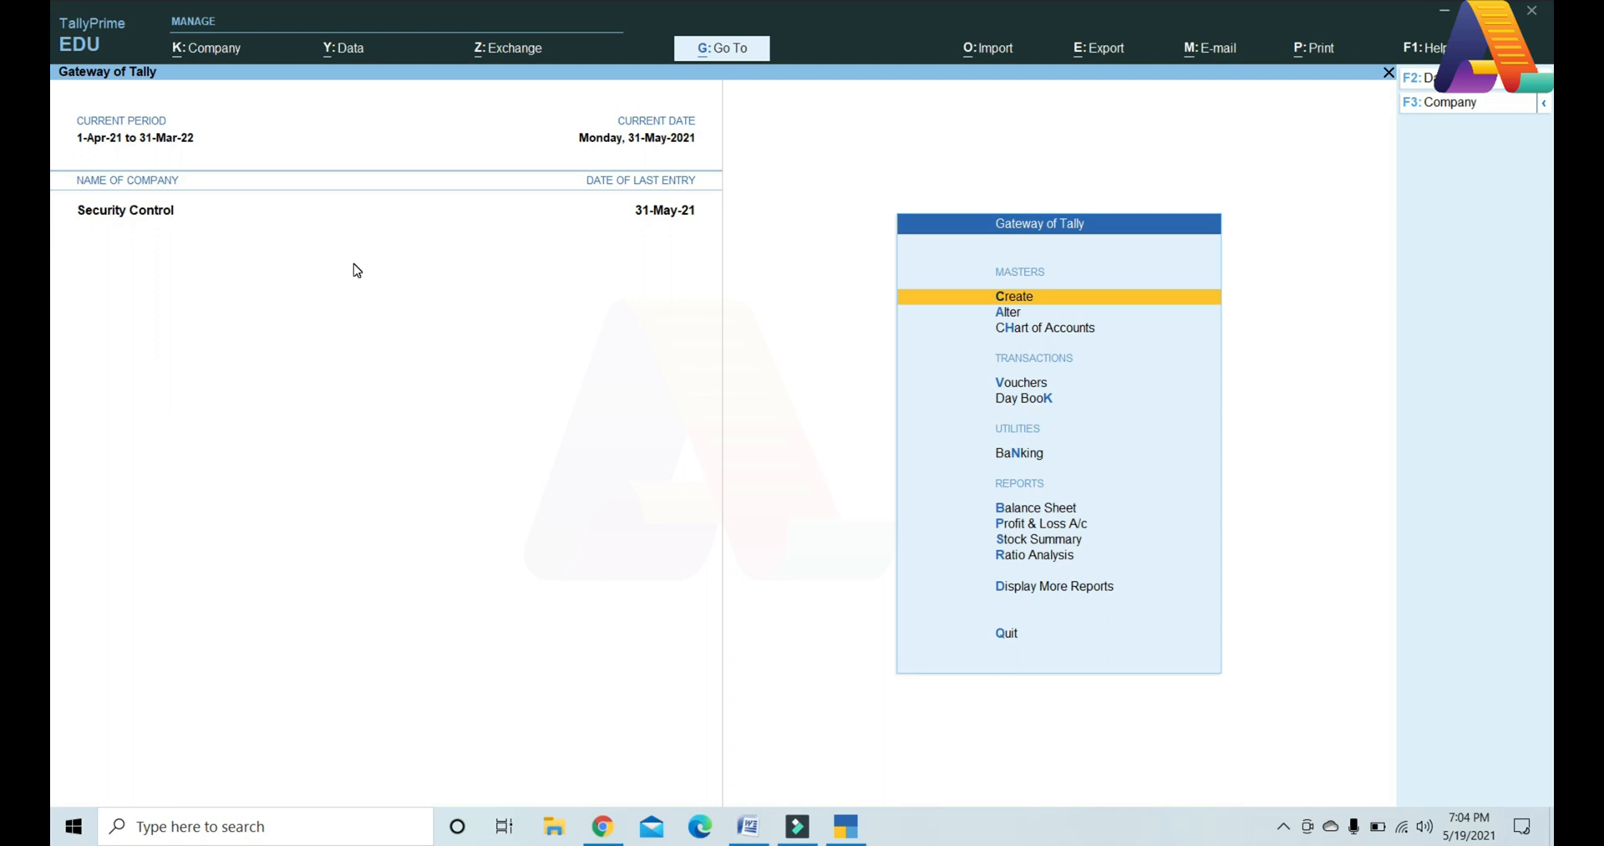
Step: Open Users and Passwords from the Company menu to show the empty user list
click(225, 56)
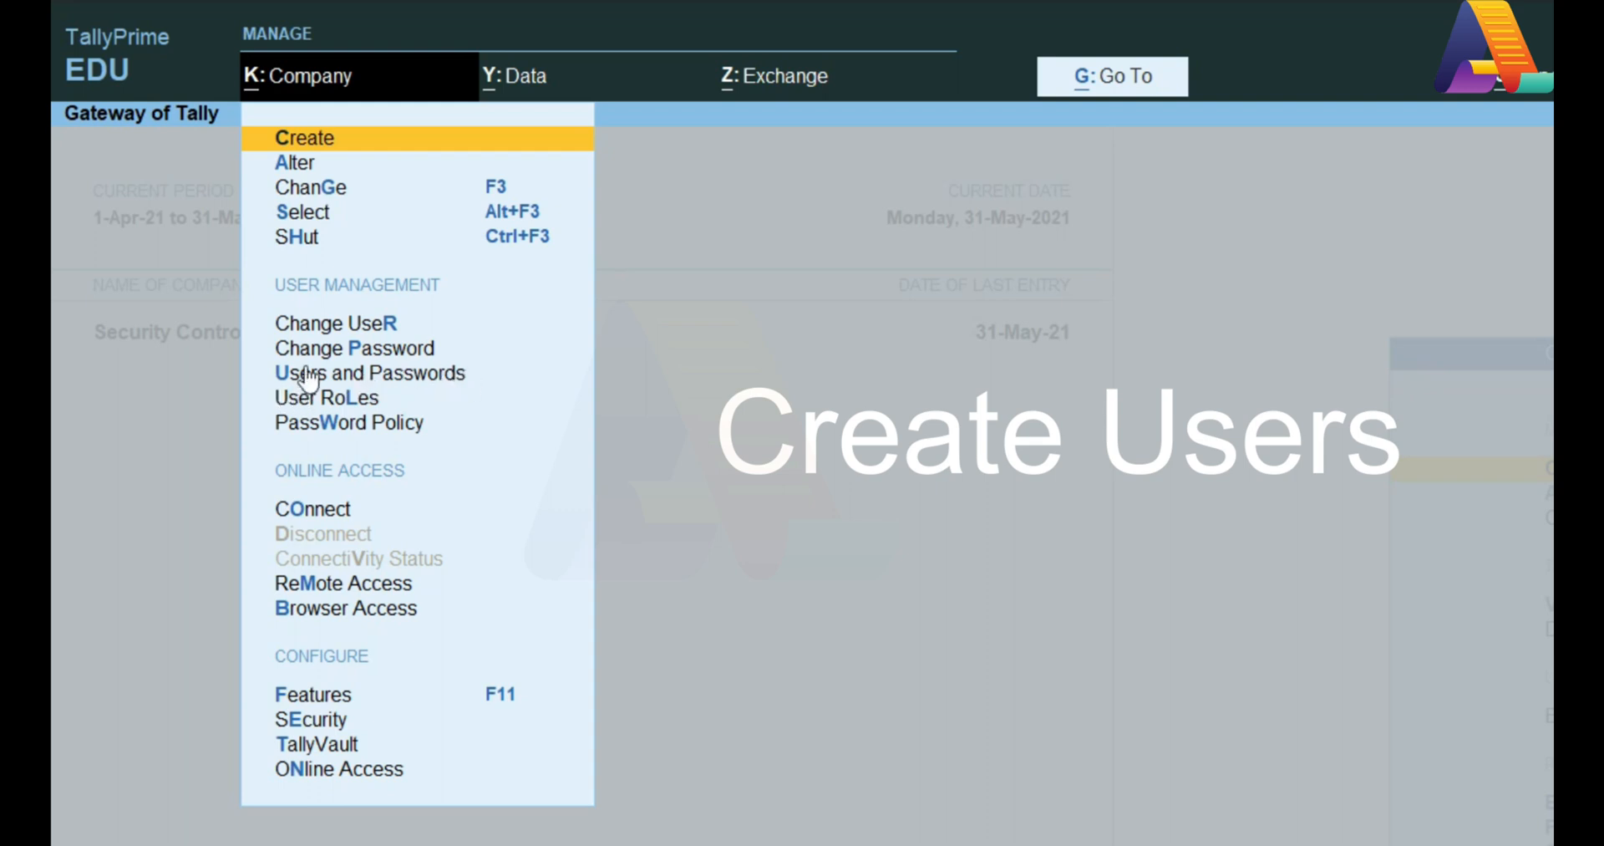
click(450, 377)
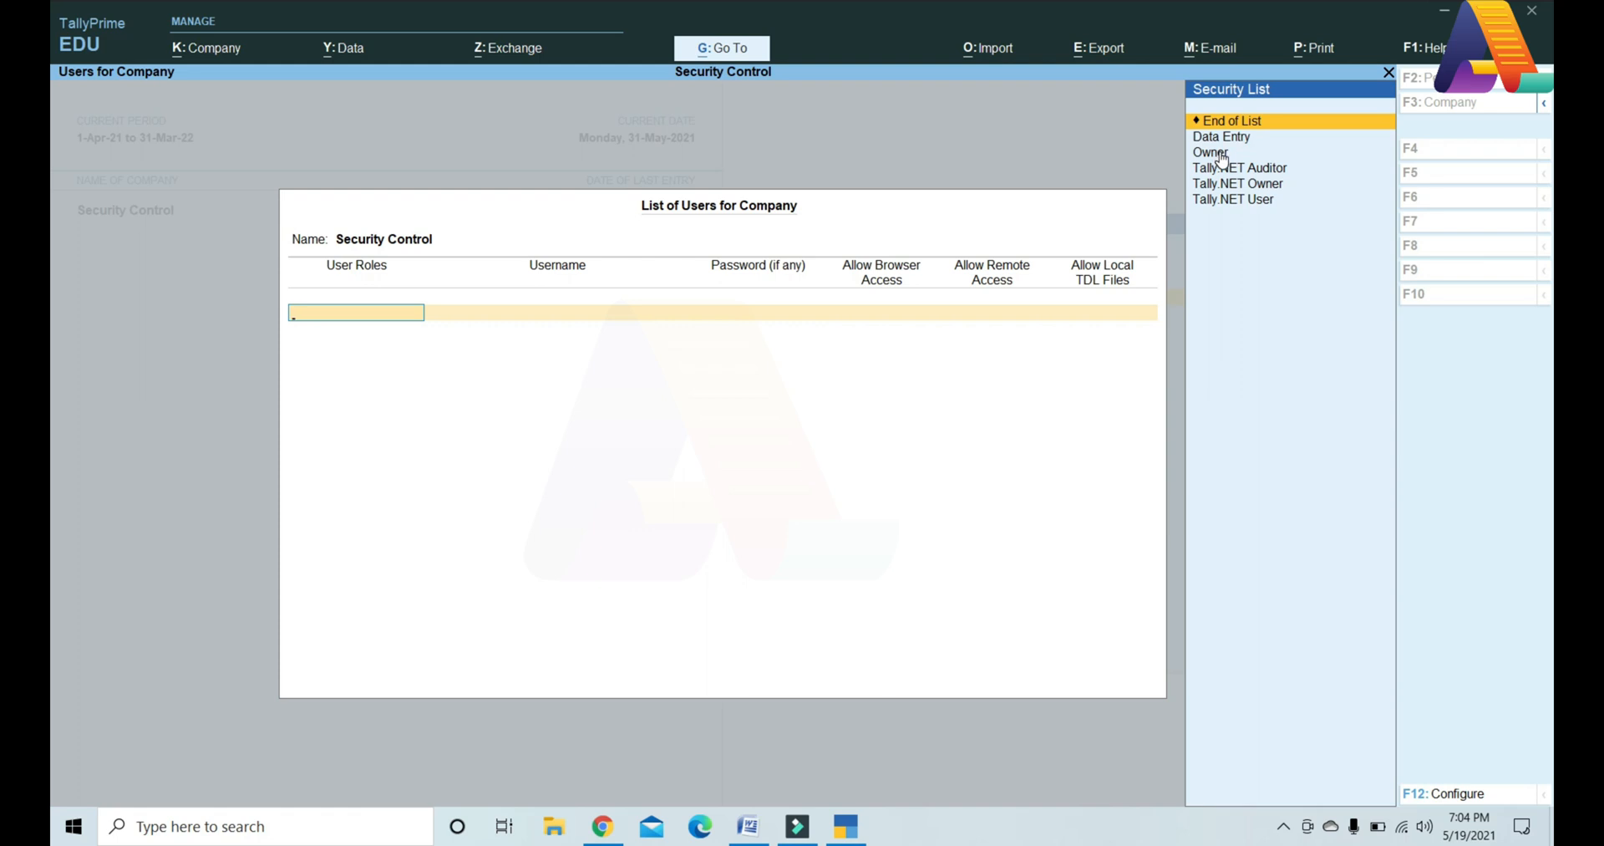
Step: Add user 'a' with the Data Entry role and a password, then accept the user list
key(Down)
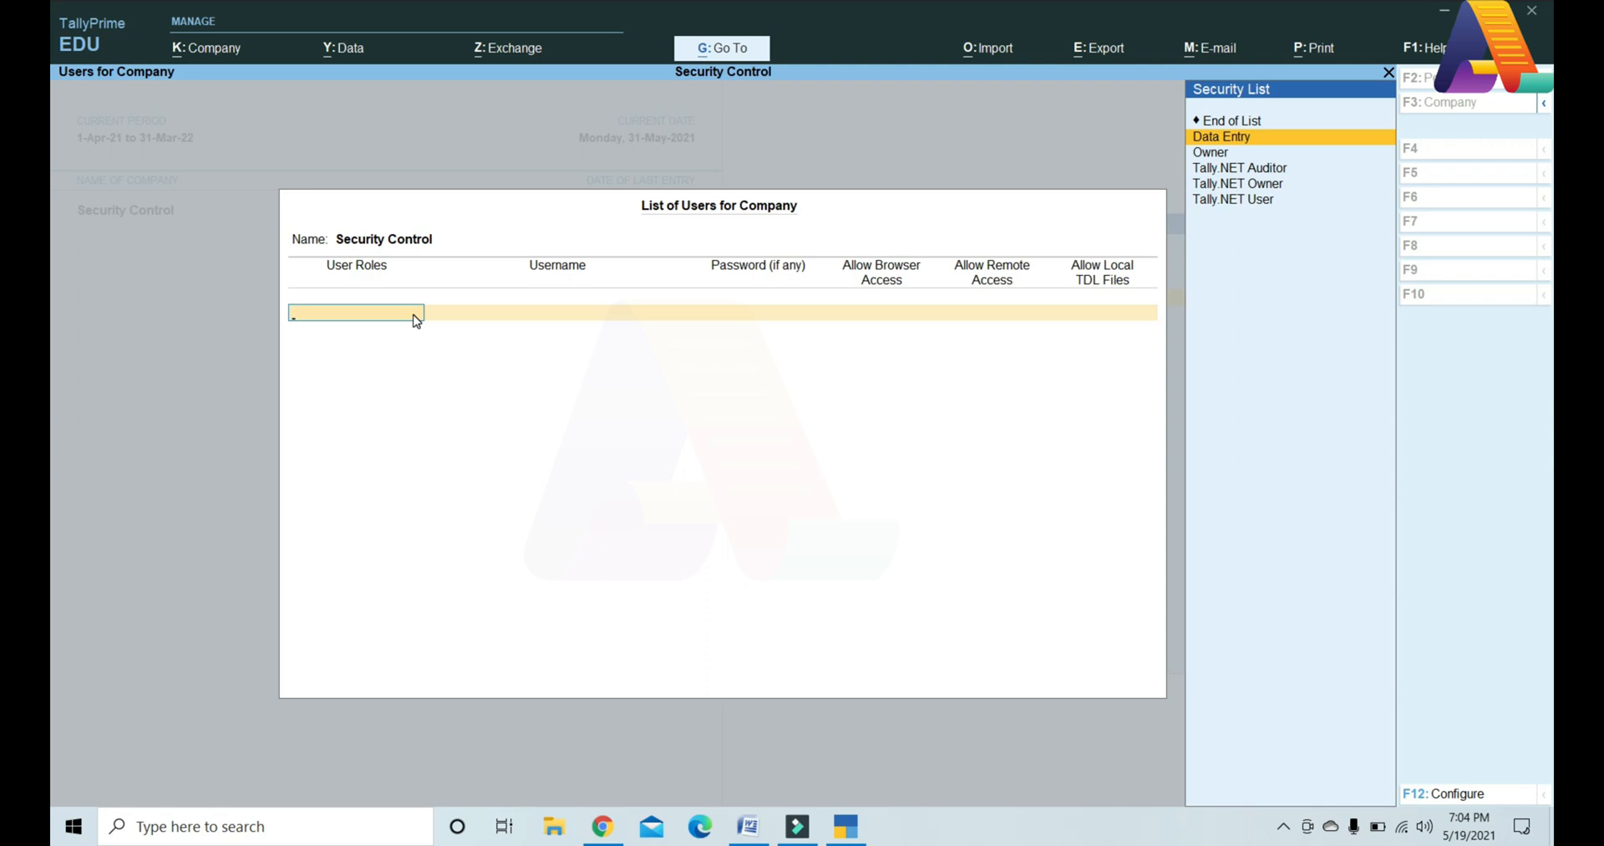
key(Return)
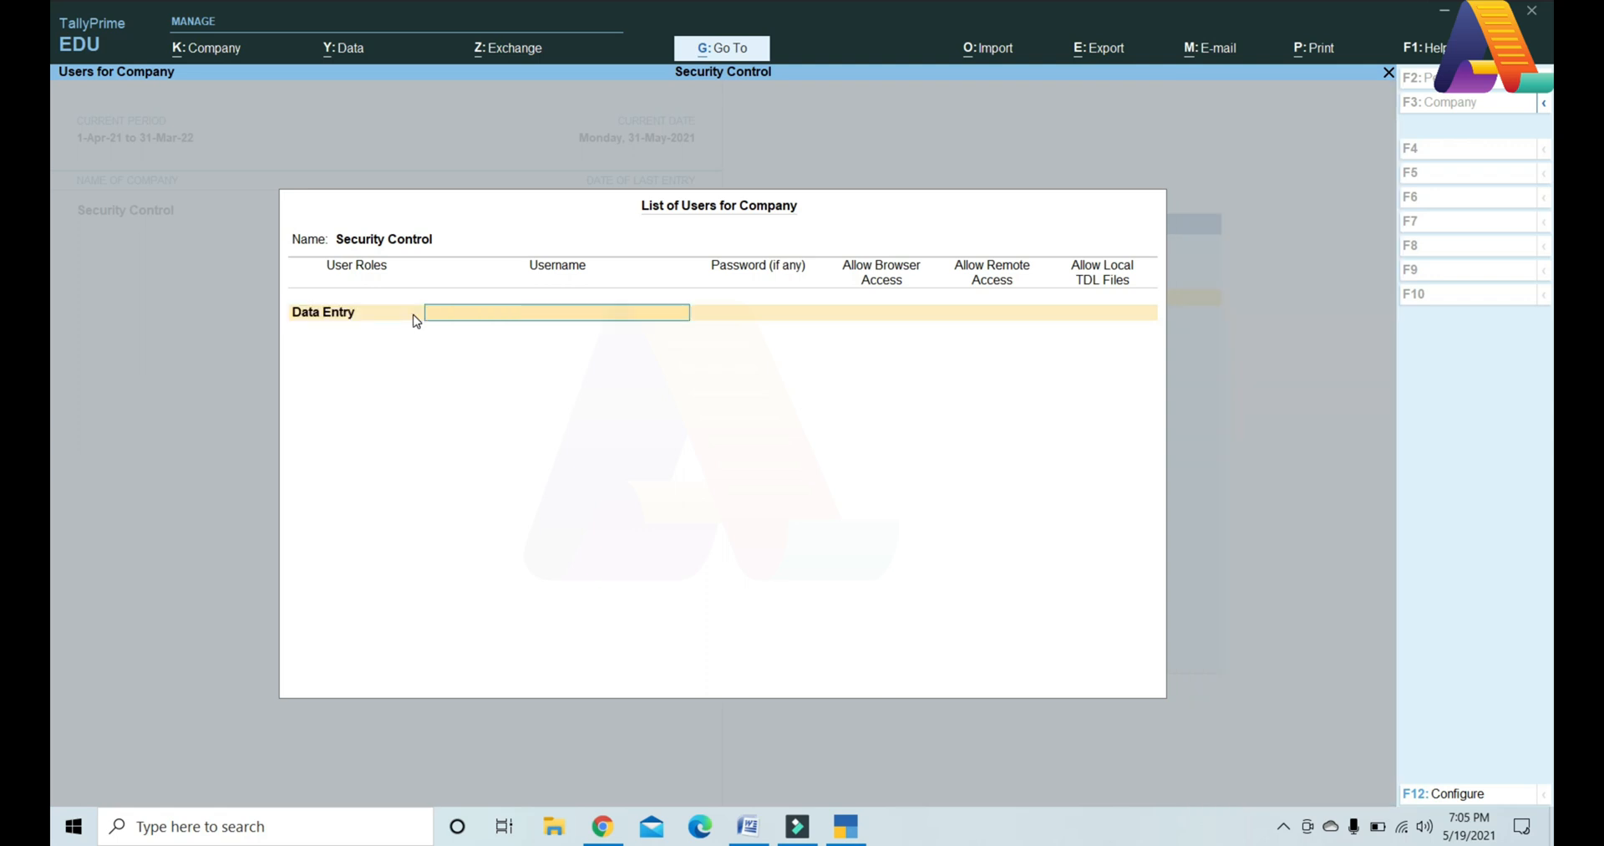
text(a)
key(Return)
key(Return)
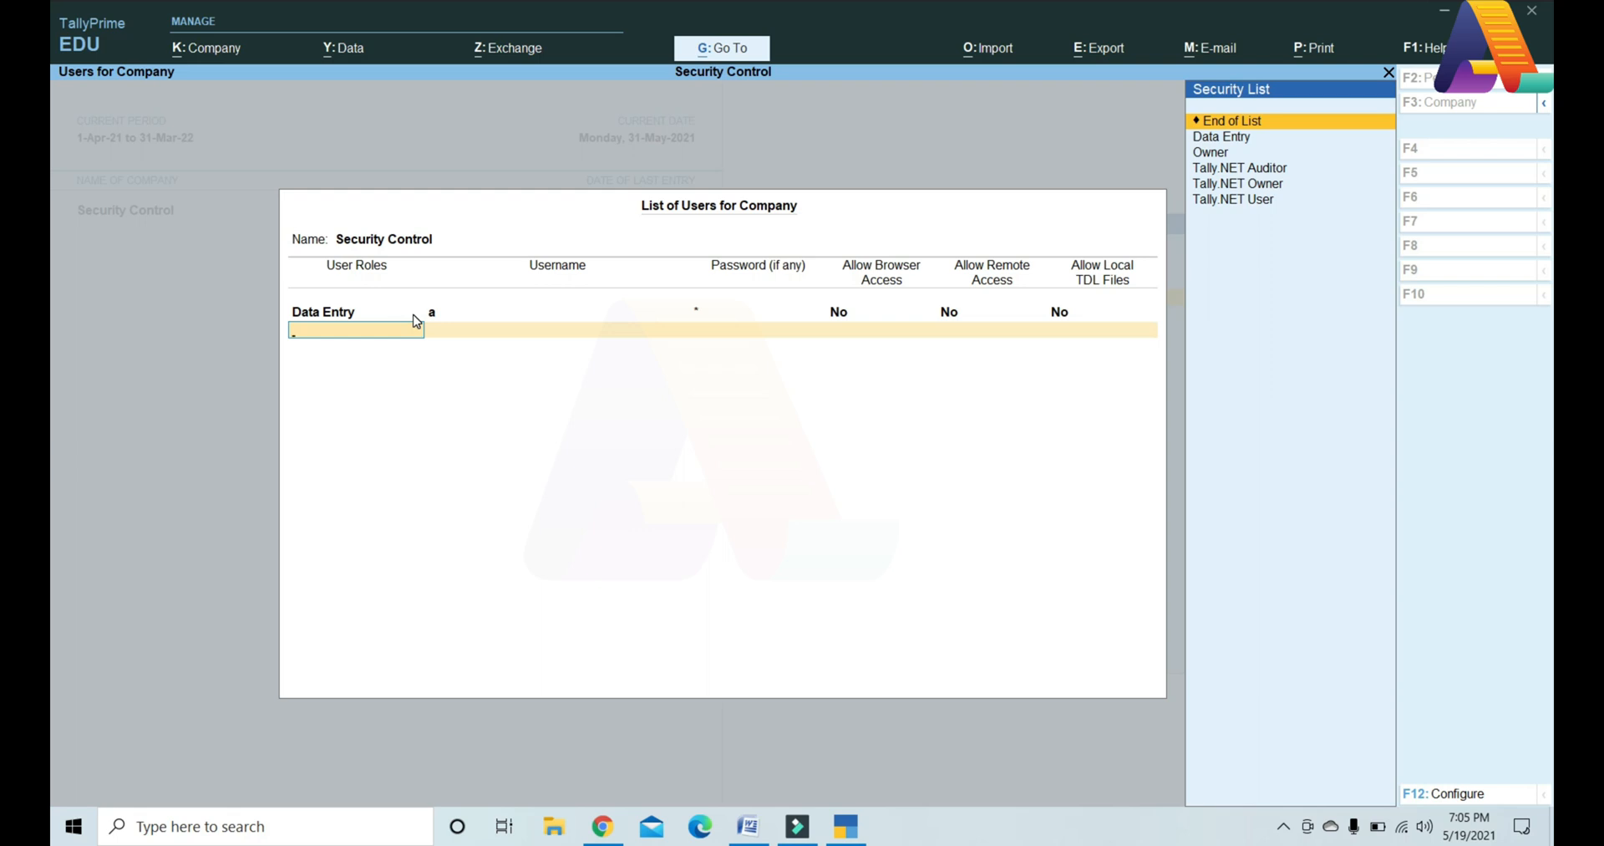
key(ctrl)
key(ctrl+a)
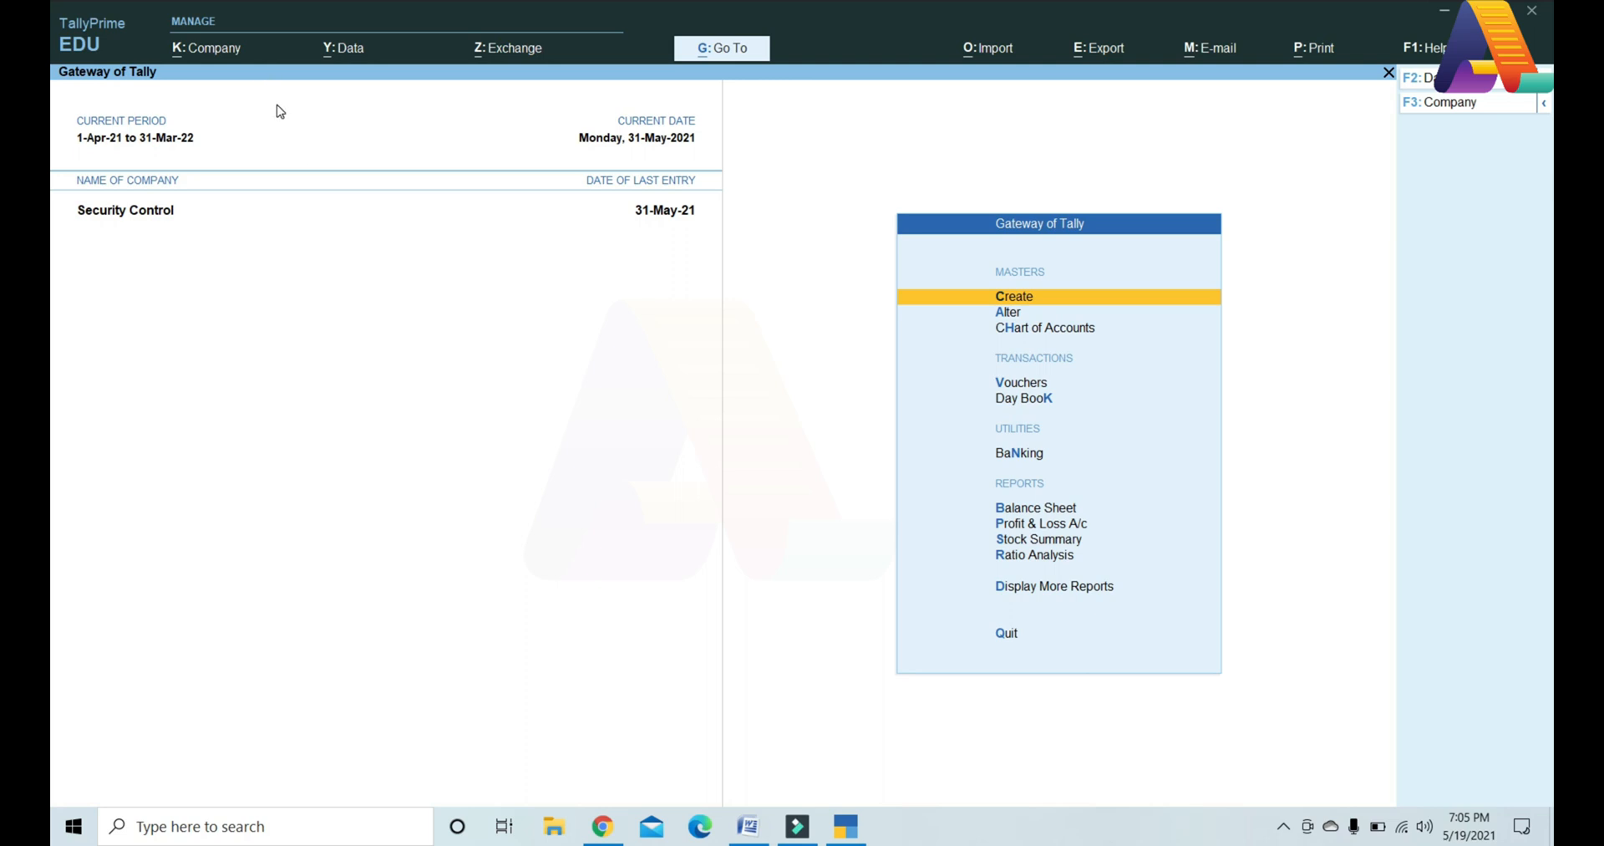
Step: Open User Roles from the Company menu to list the Security Control security levels
click(224, 48)
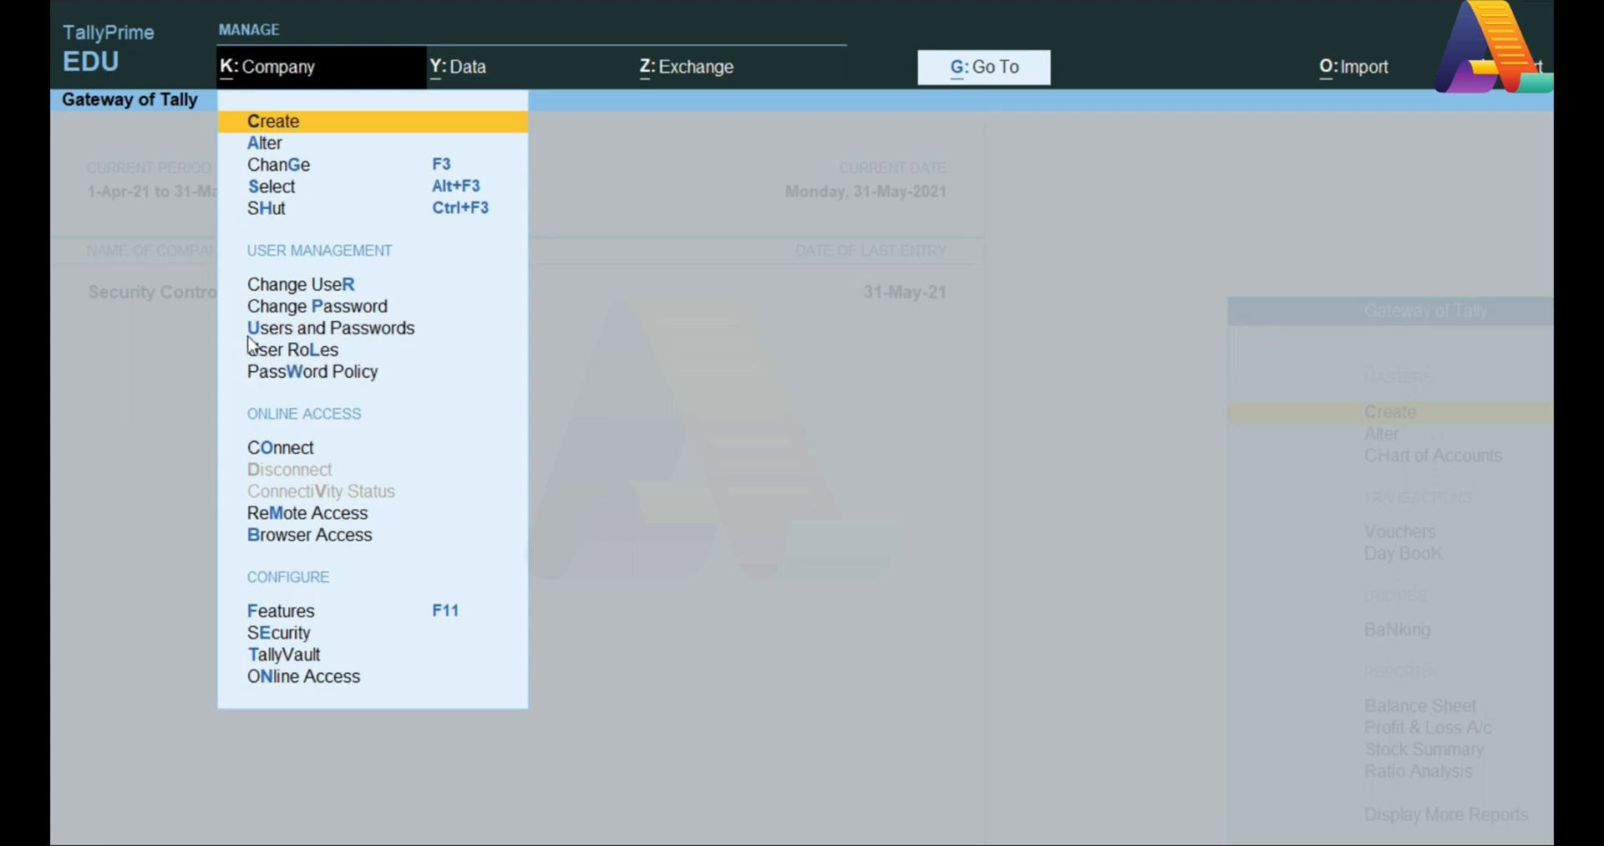
click(340, 355)
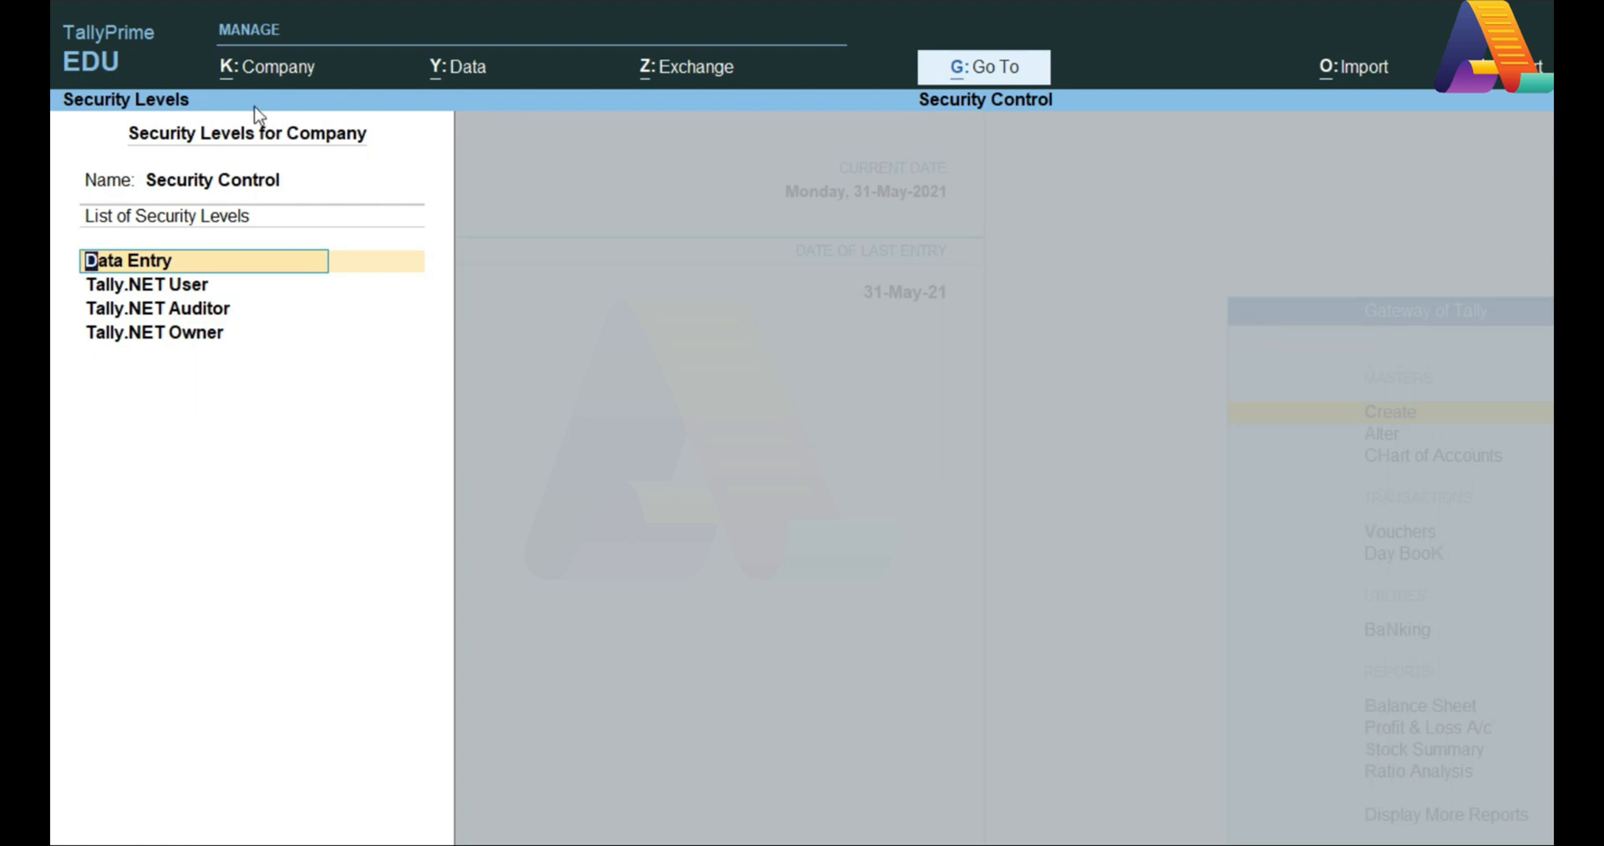
Step: Set the Data Entry level's Use Basic Facilities of to Data Entry and save it
click(224, 266)
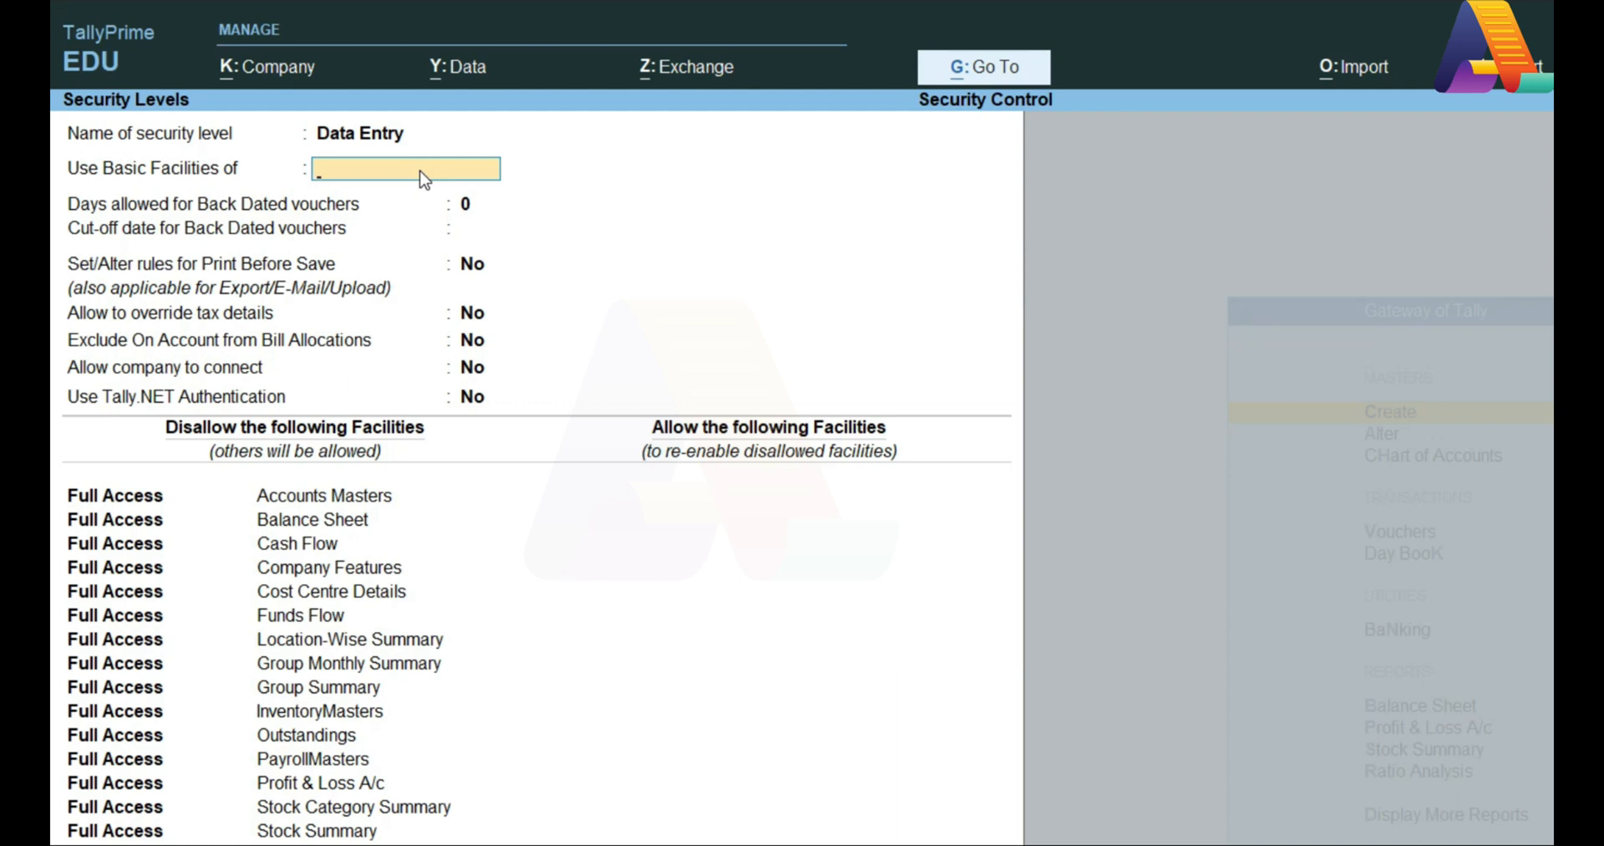
text(Da)
key(Return)
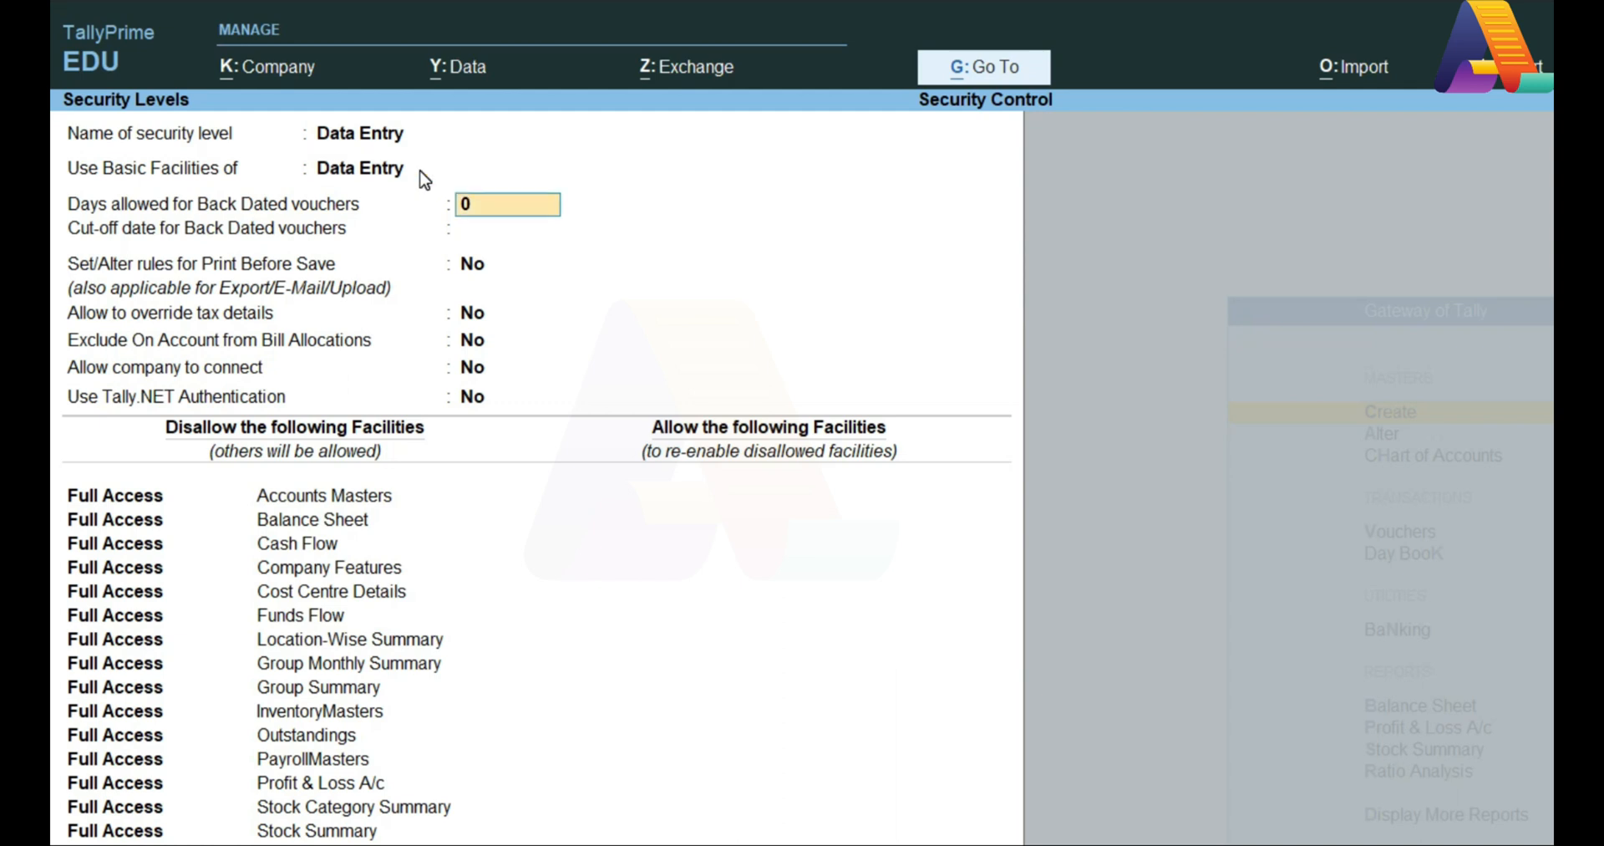
key(ctrl+a)
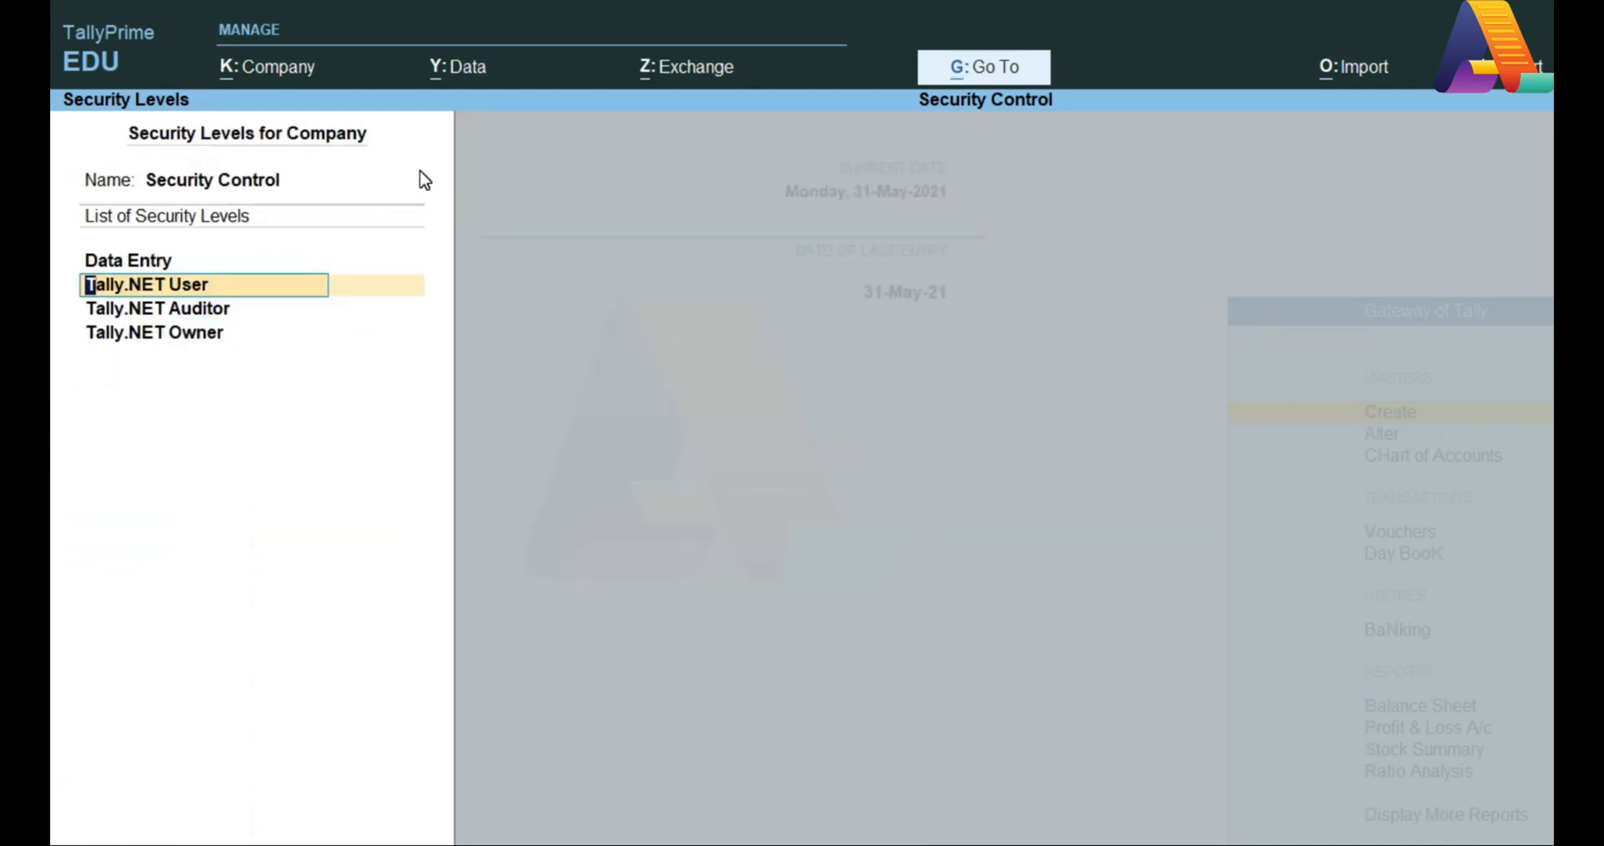
Step: Reopen the Data Entry security level at its back-dated voucher days field
key(Up)
key(Return)
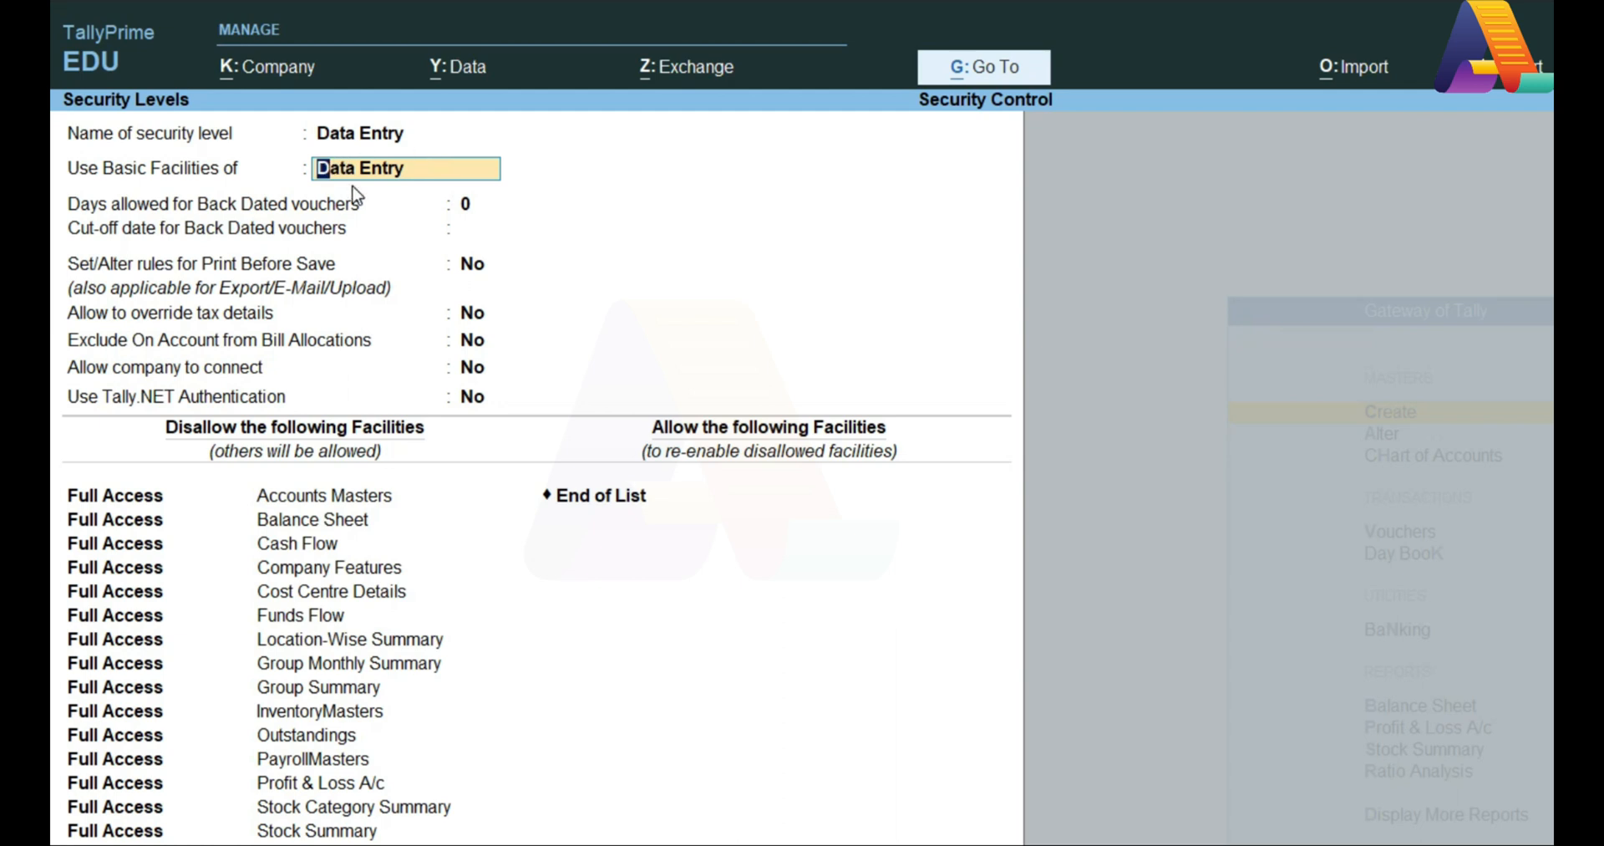
key(Return)
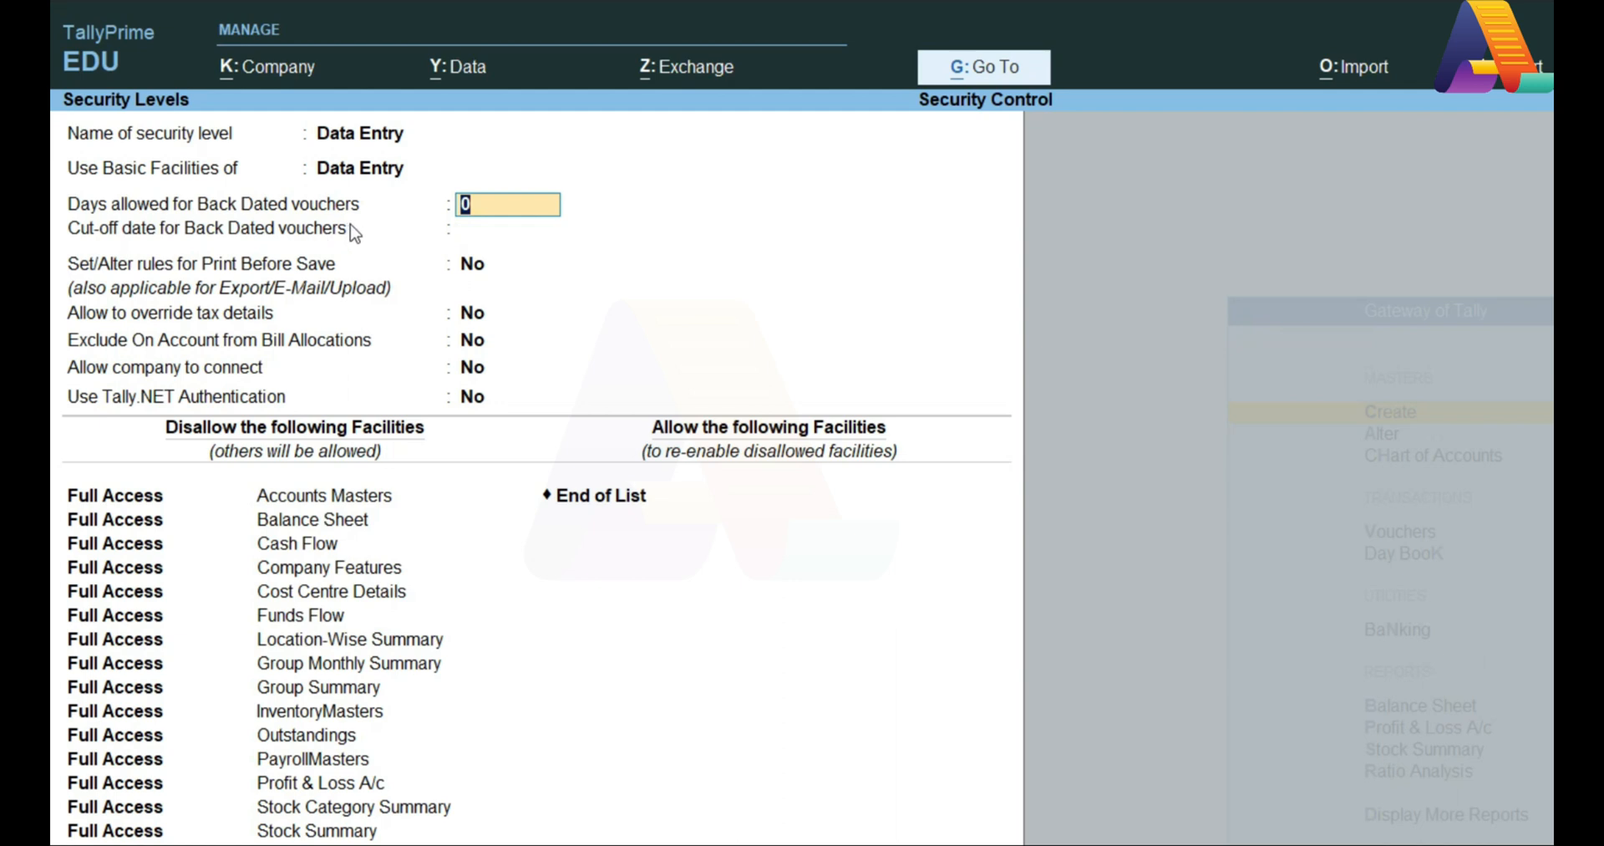
Step: Keep 0 back-dated days, no cut-off date, and Print Before Save rules at No
key(Return)
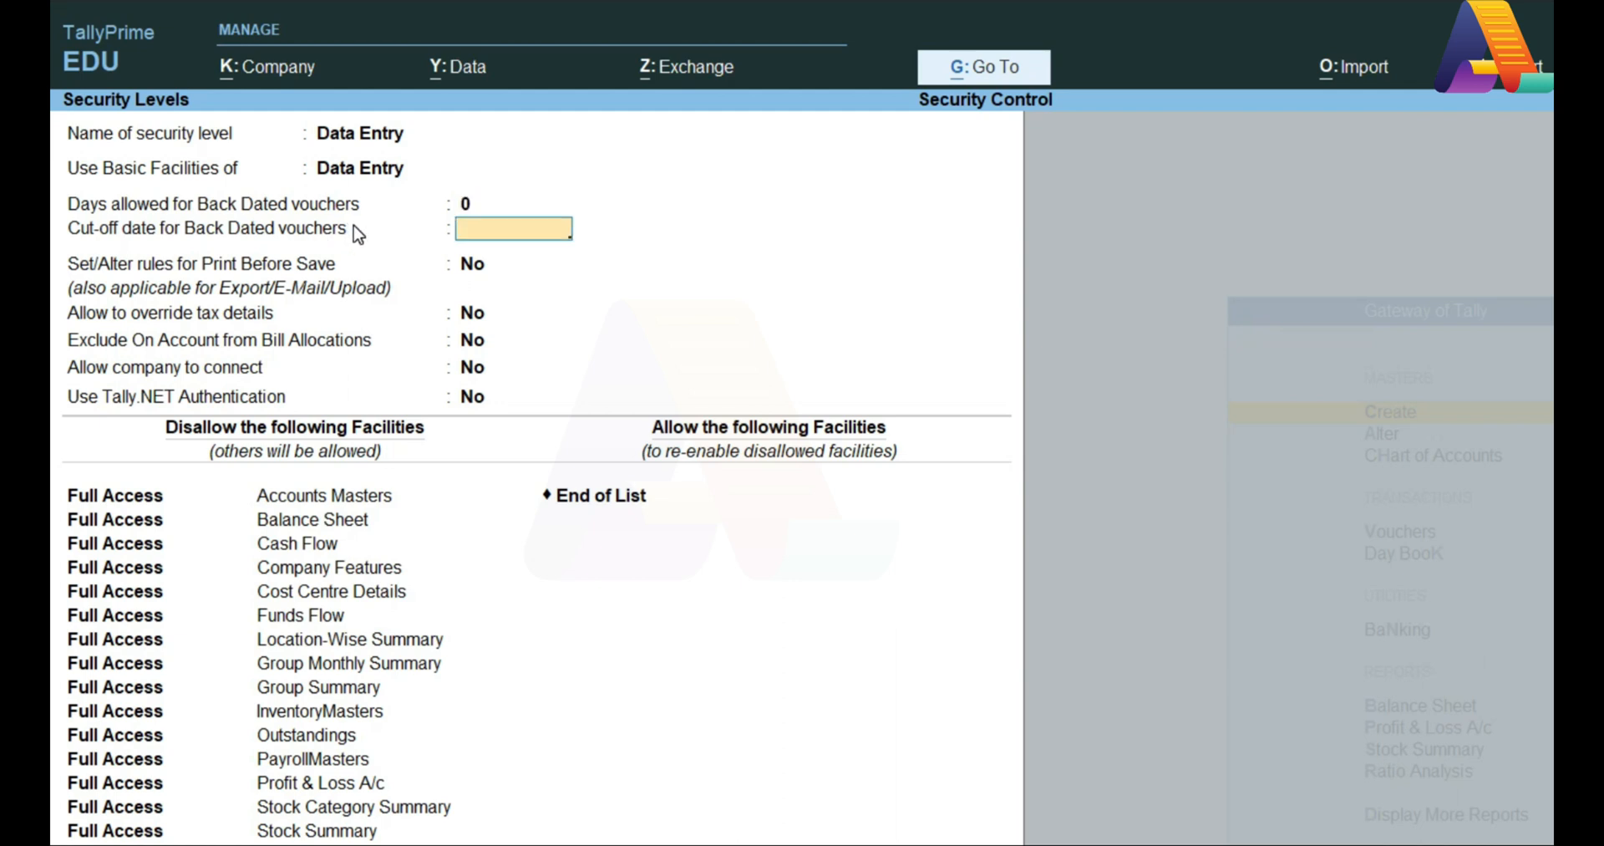
key(Return)
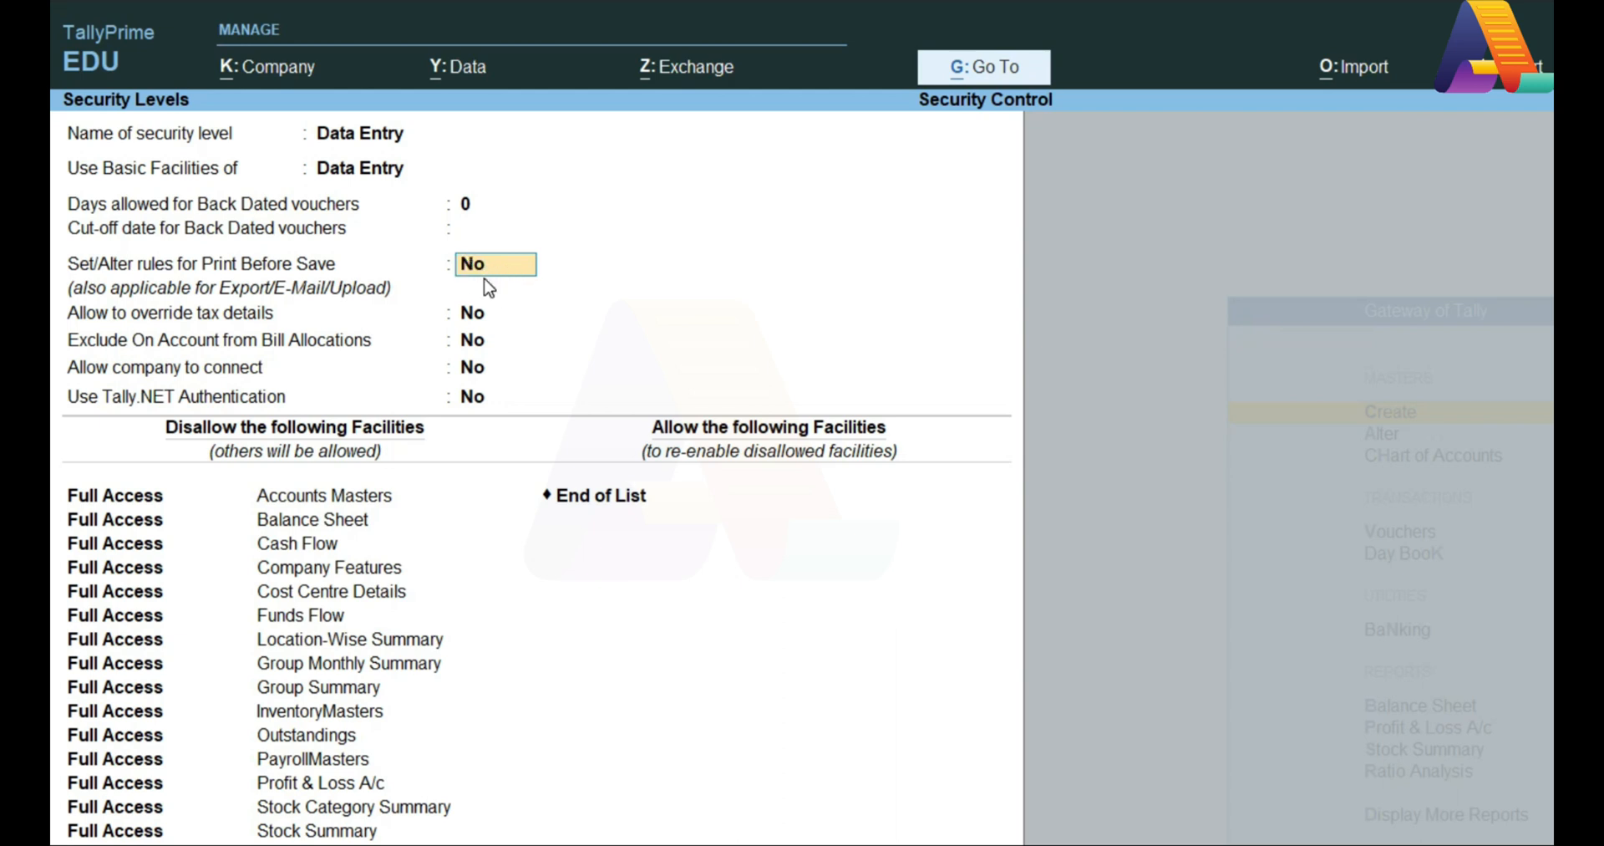
key(Return)
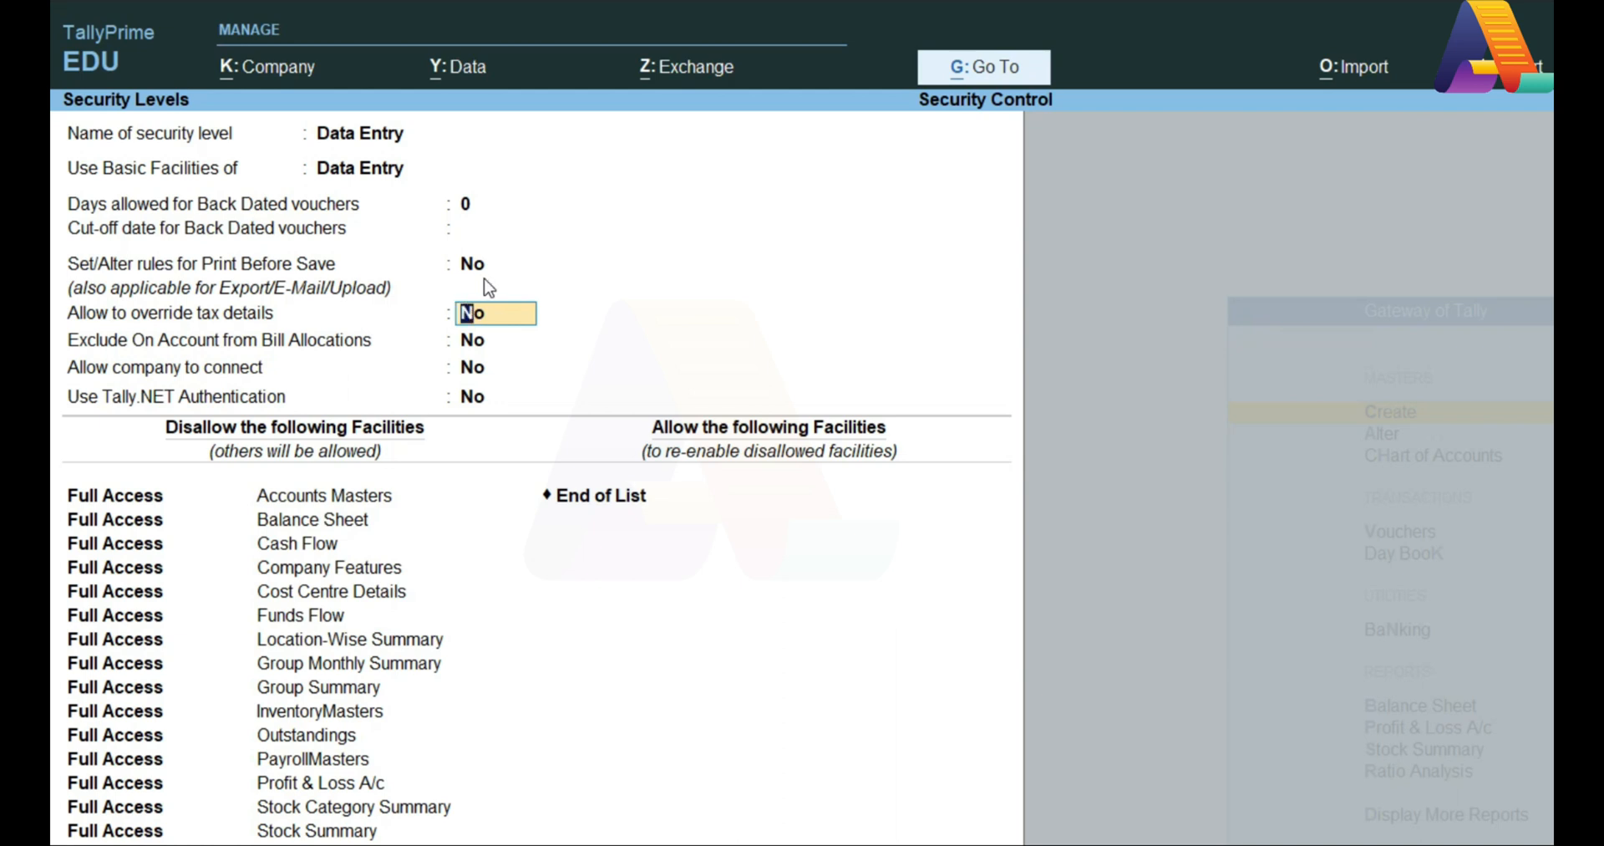
Step: Leave tax-detail override, Exclude On Account and the remaining options at No
key(Return)
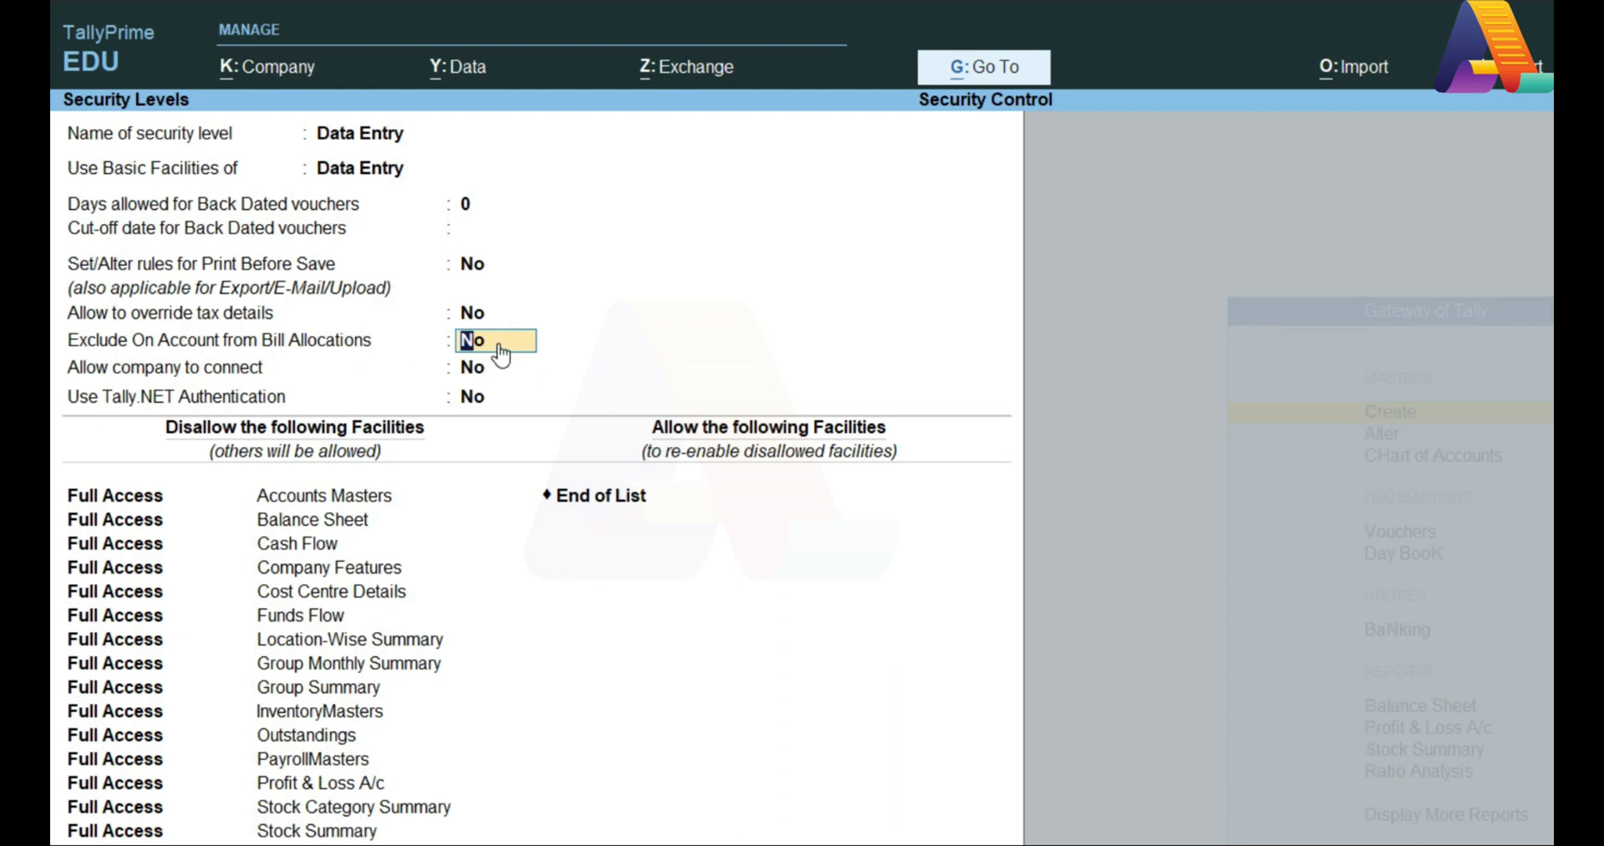
key(Return)
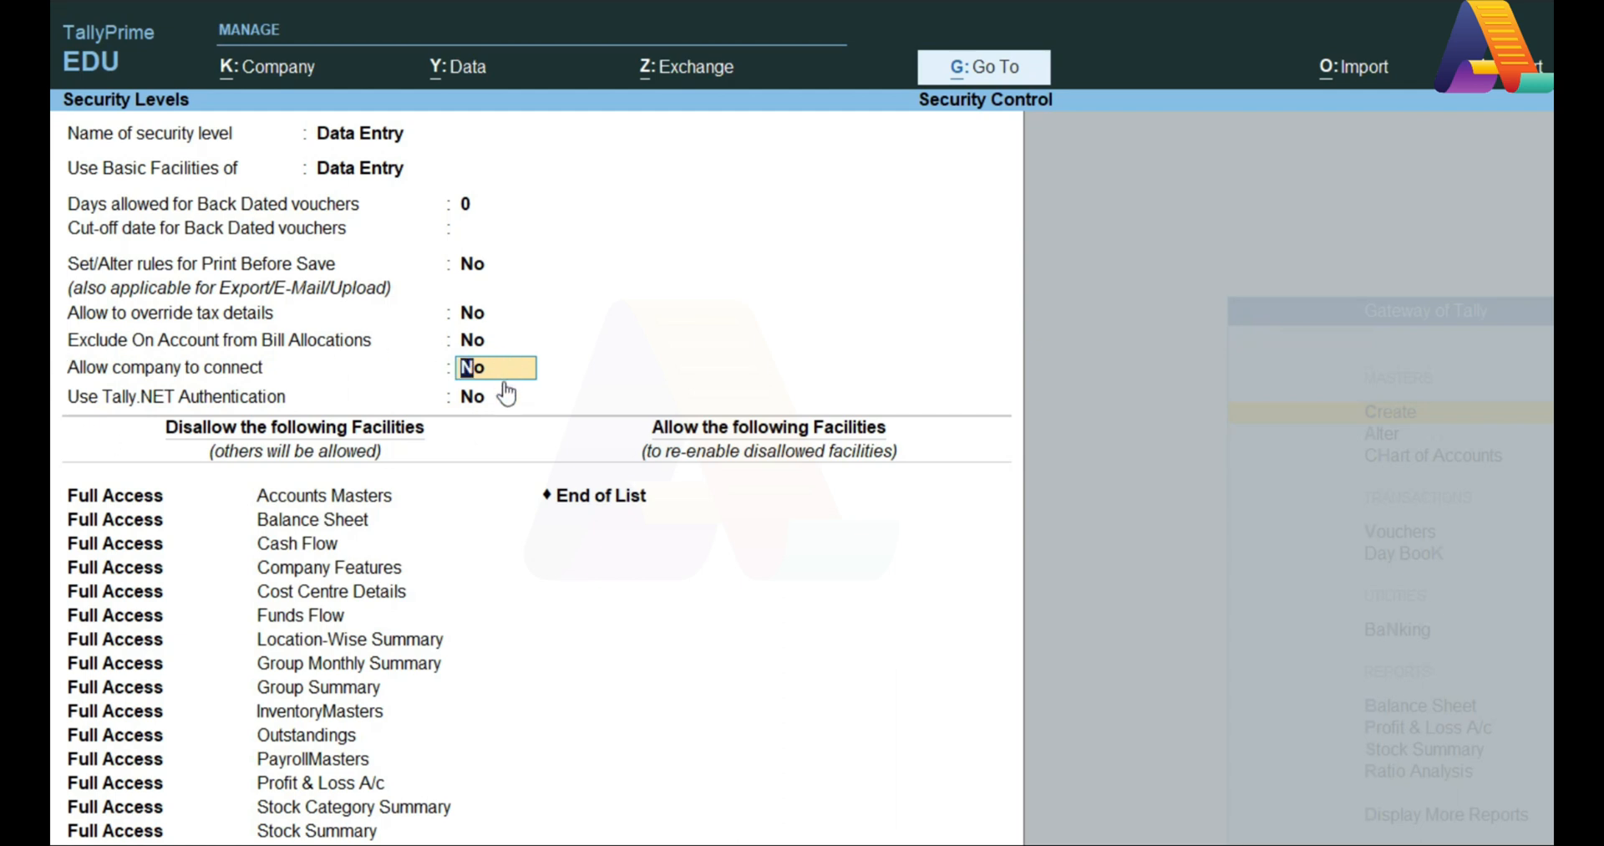
key(Return)
key(Return)
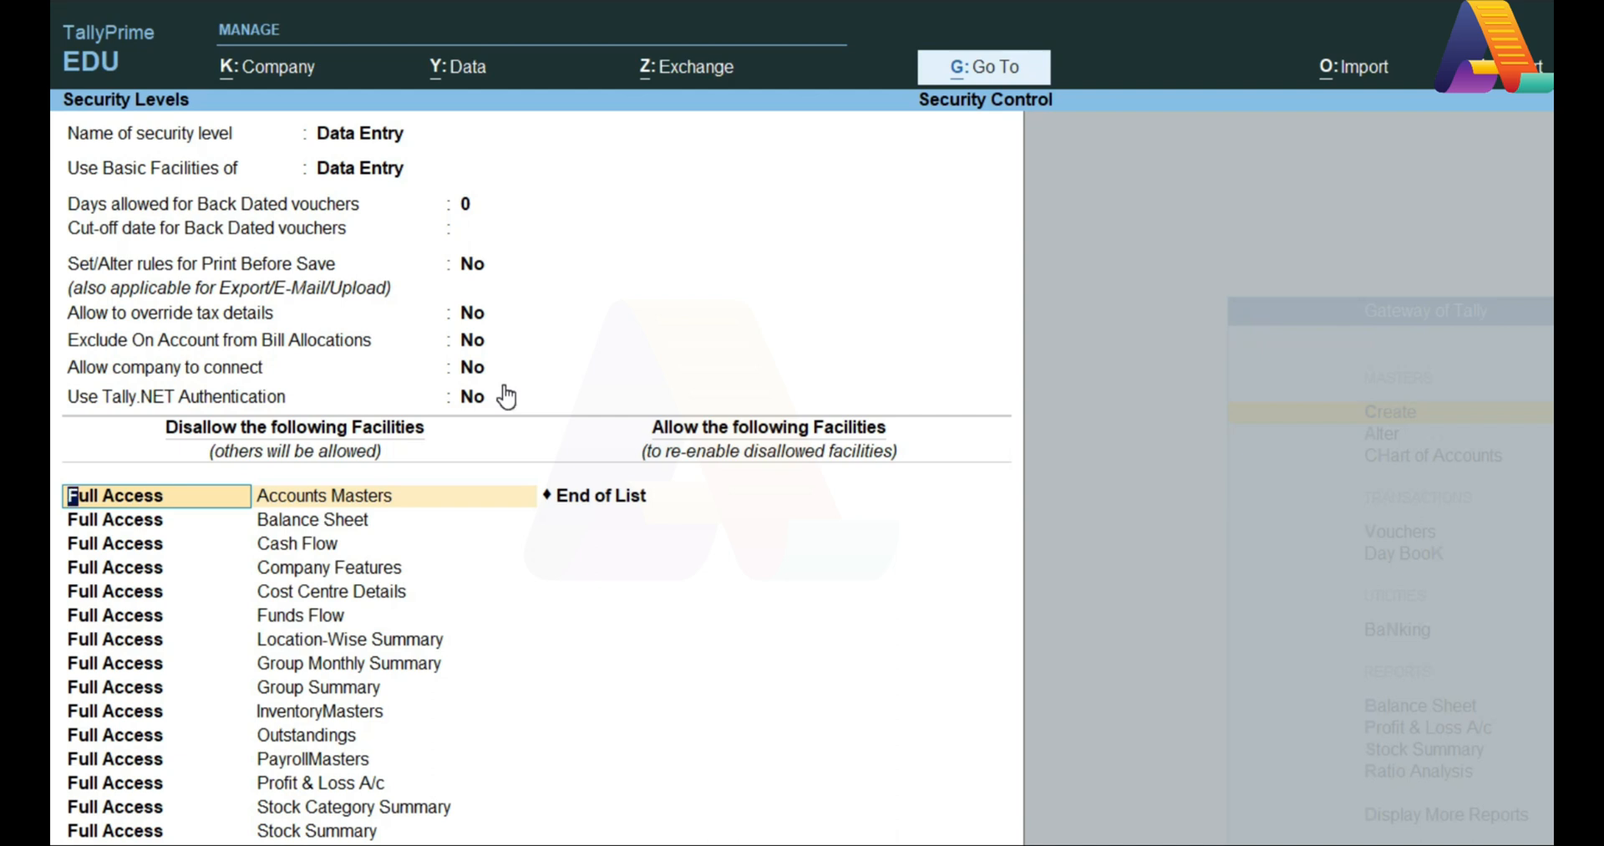
Step: Disallow Create/Alter of Back Dated Vouchers and move to a new empty row
key(Return)
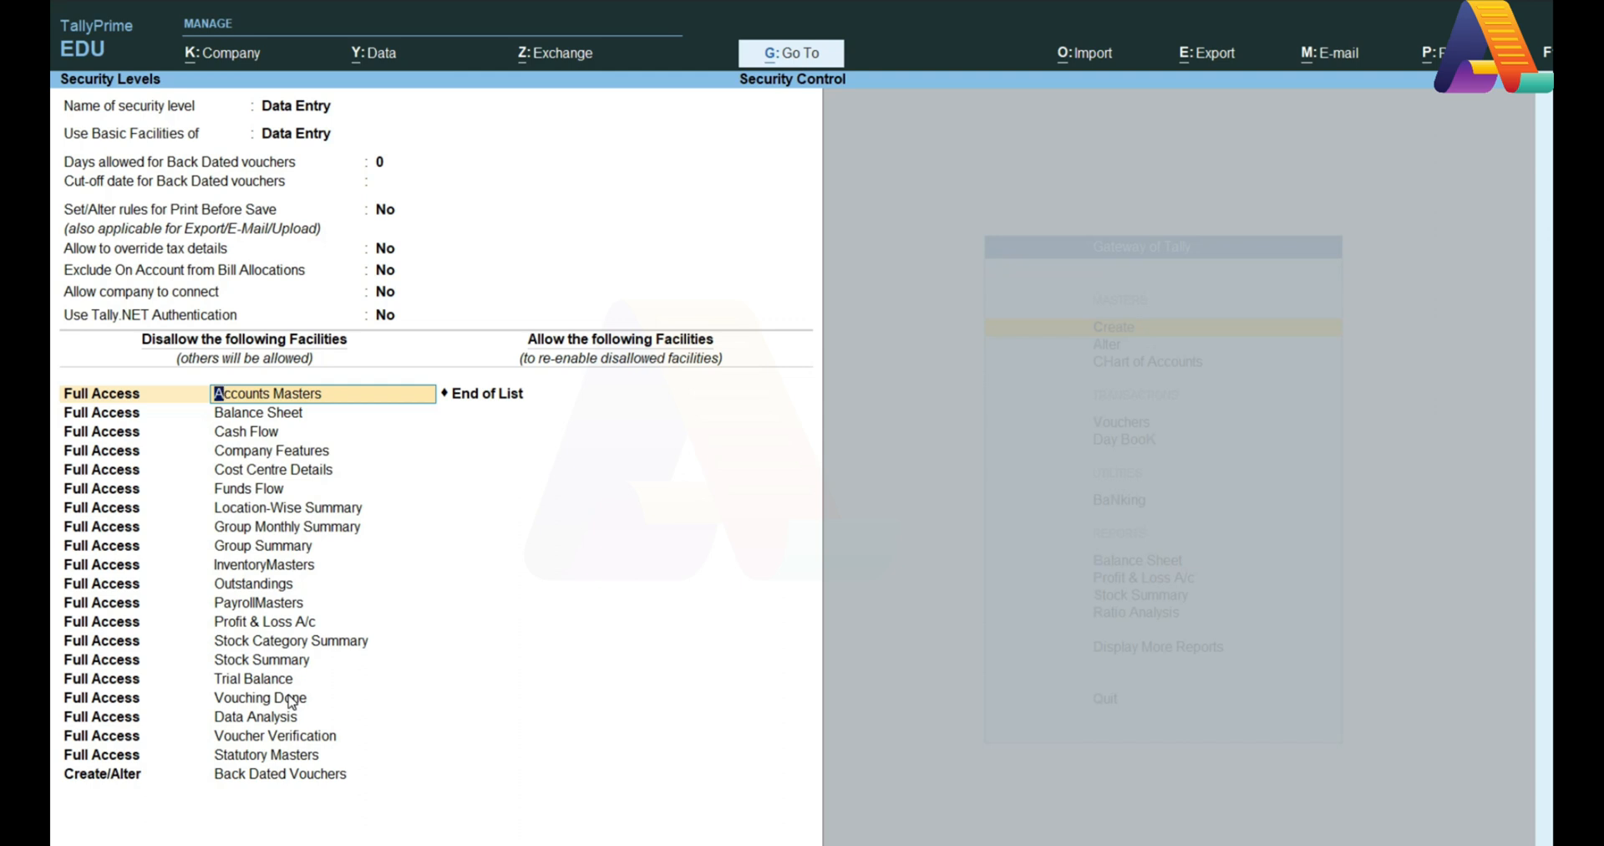
key(Down)
key(Down)
key(Down)
key(Down)
key(Return)
key(Return)
key(Return)
key(Return)
key(Return)
key(Return)
key(Return)
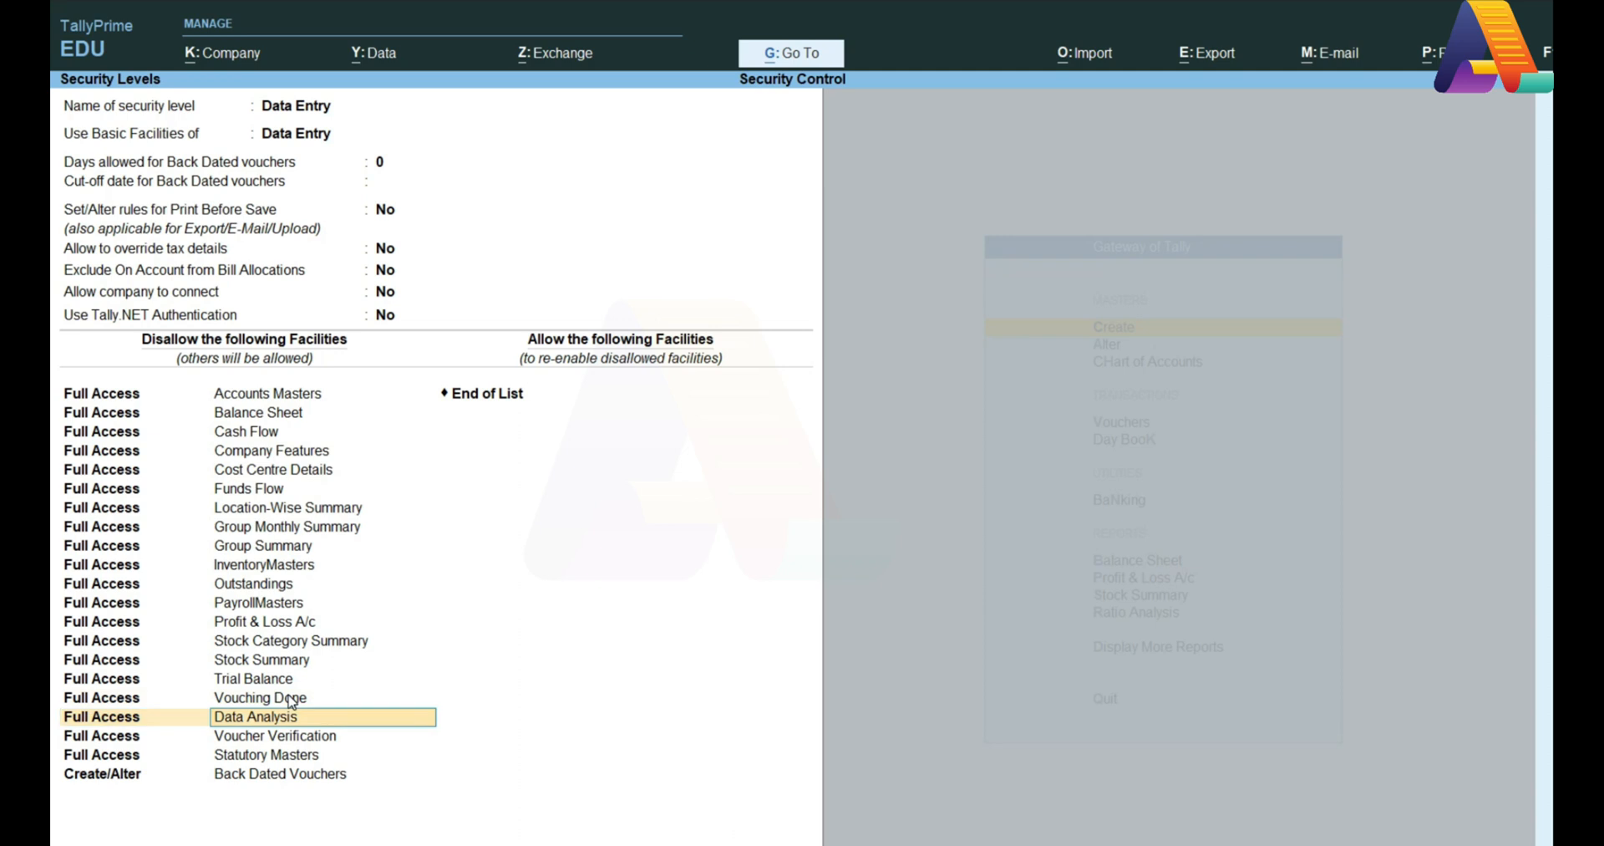
key(Return)
key(Return)
key(Return)
key(Return)
key(Return)
key(Return)
key(Return)
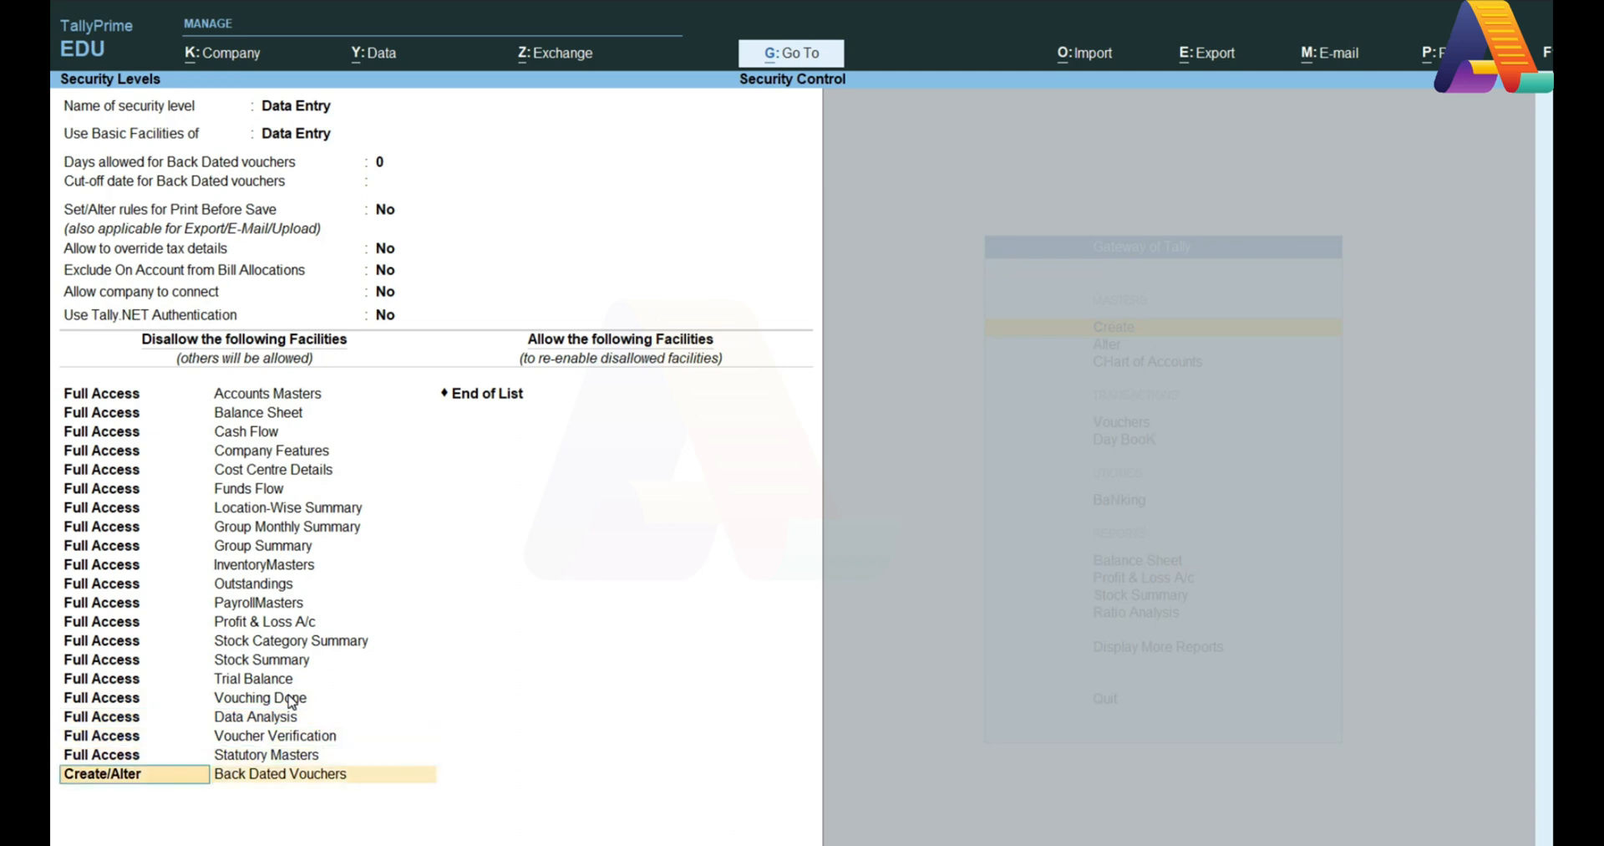
key(Return)
Step: Allow Create access for Sales vouchers in the Data Entry level
text(A)
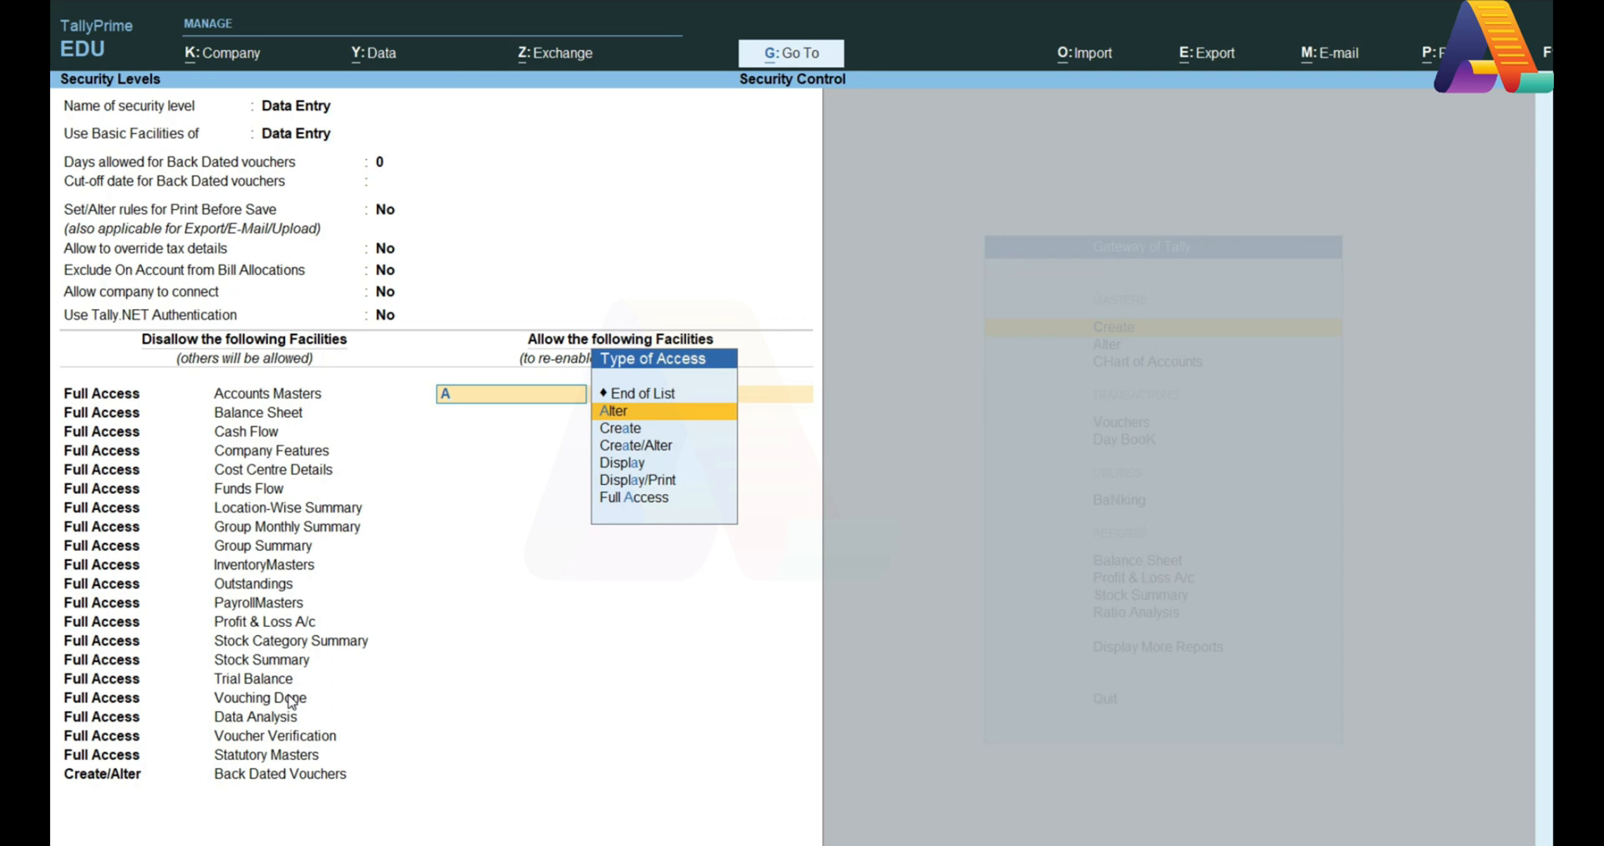
key(Down)
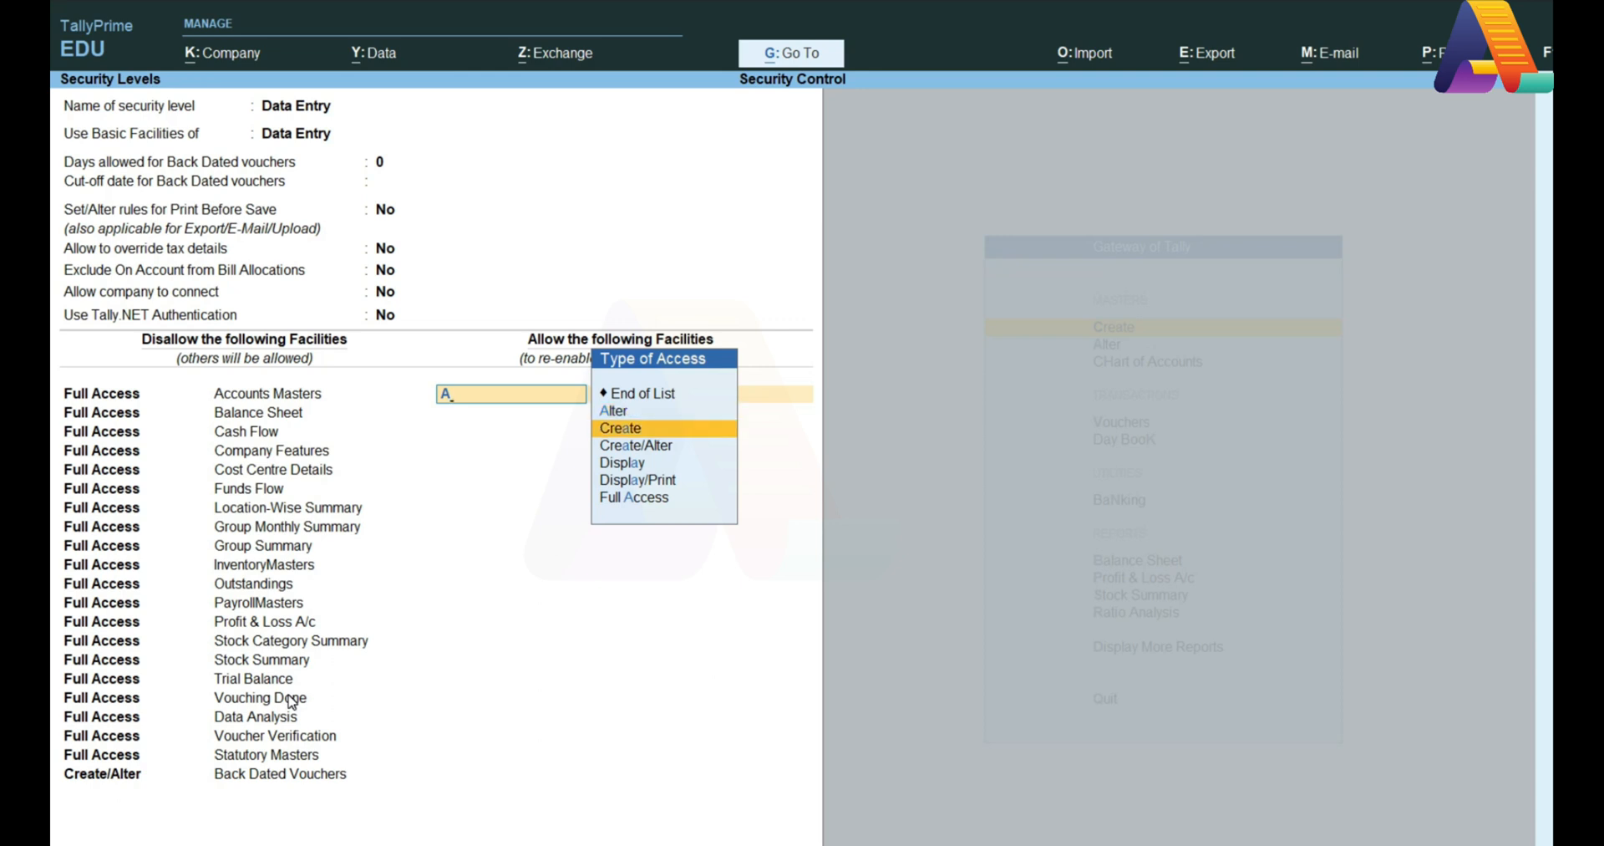
key(Down)
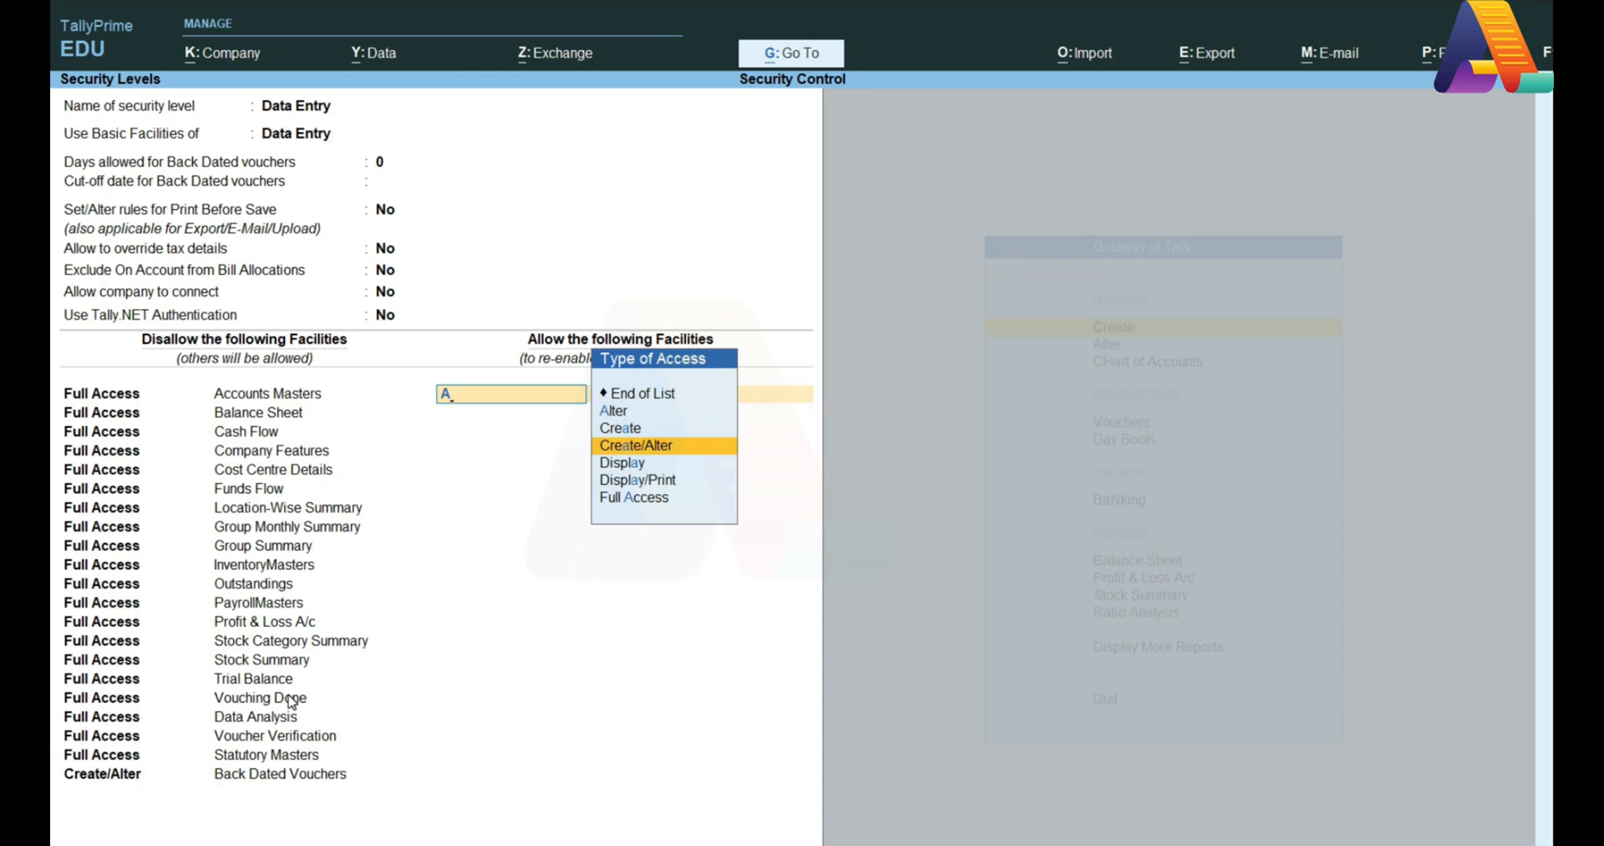
key(Down)
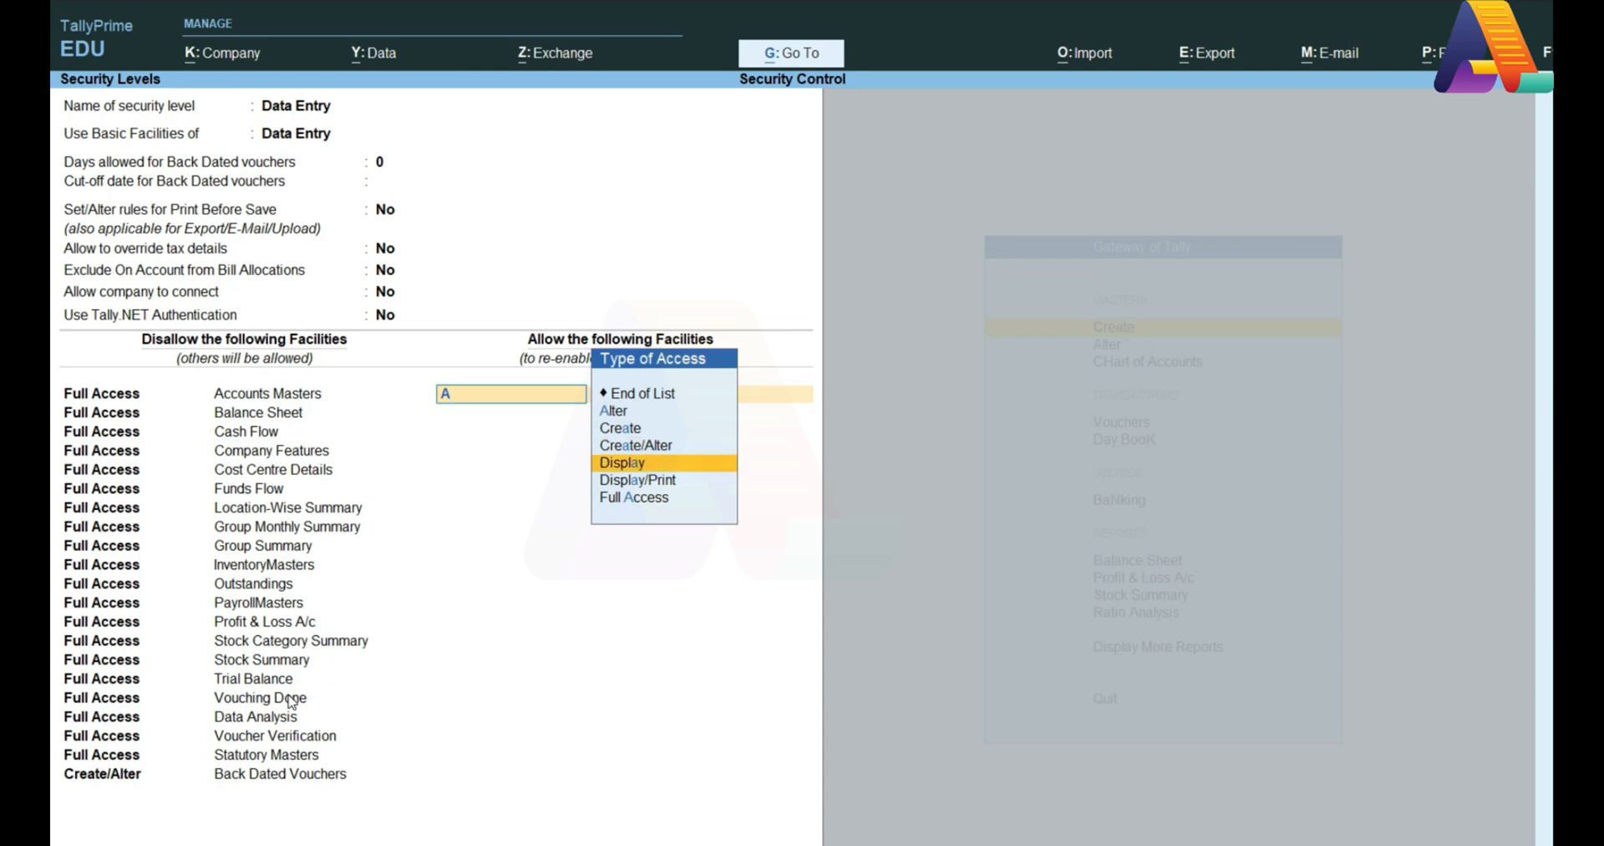
key(Down)
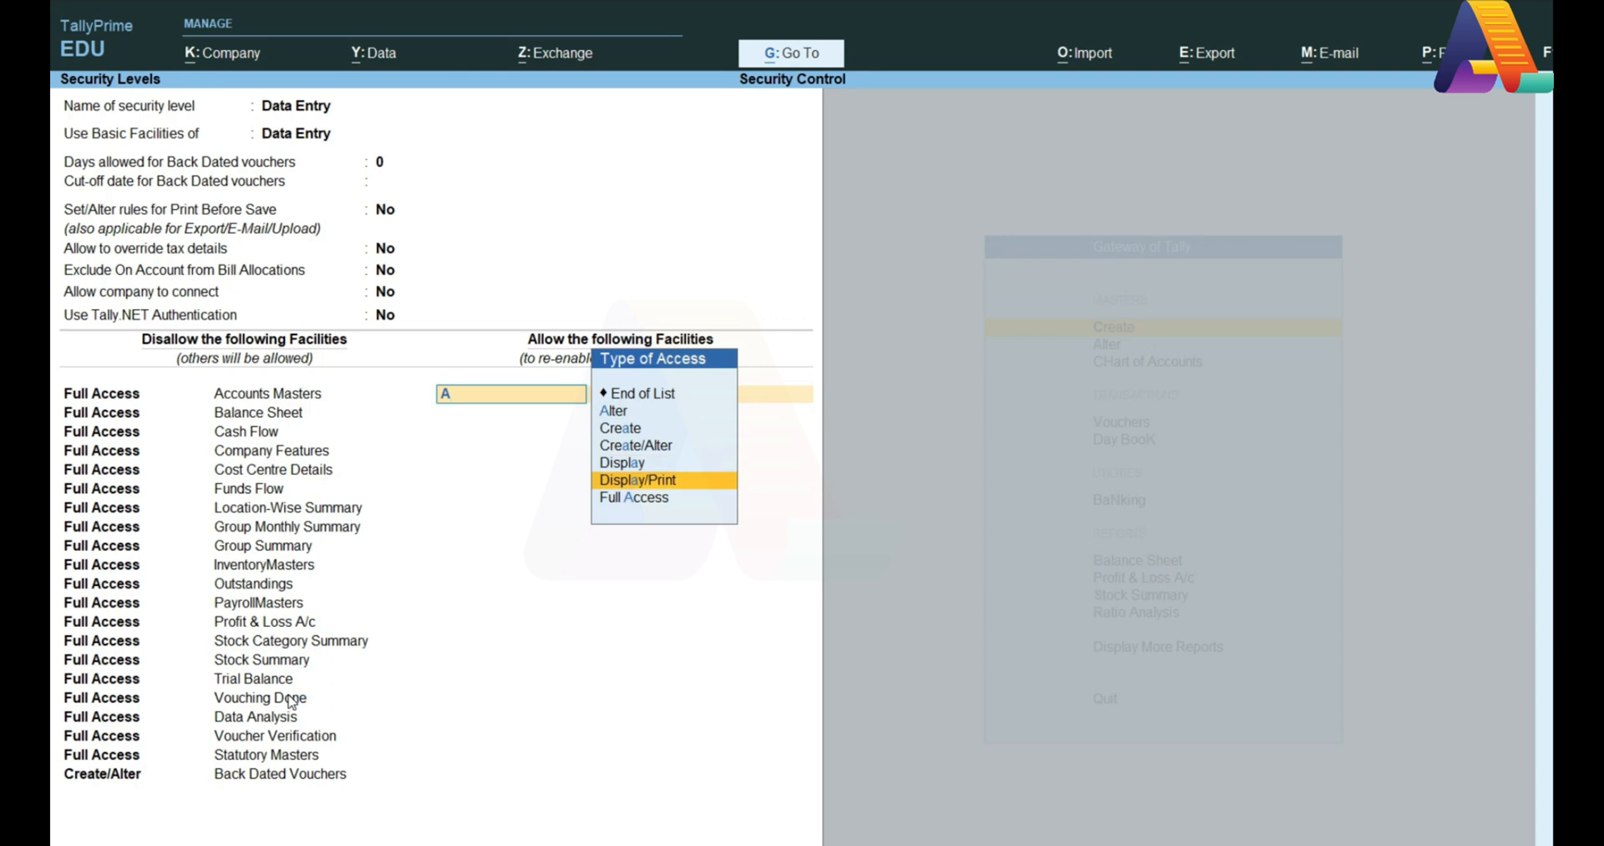
key(Down)
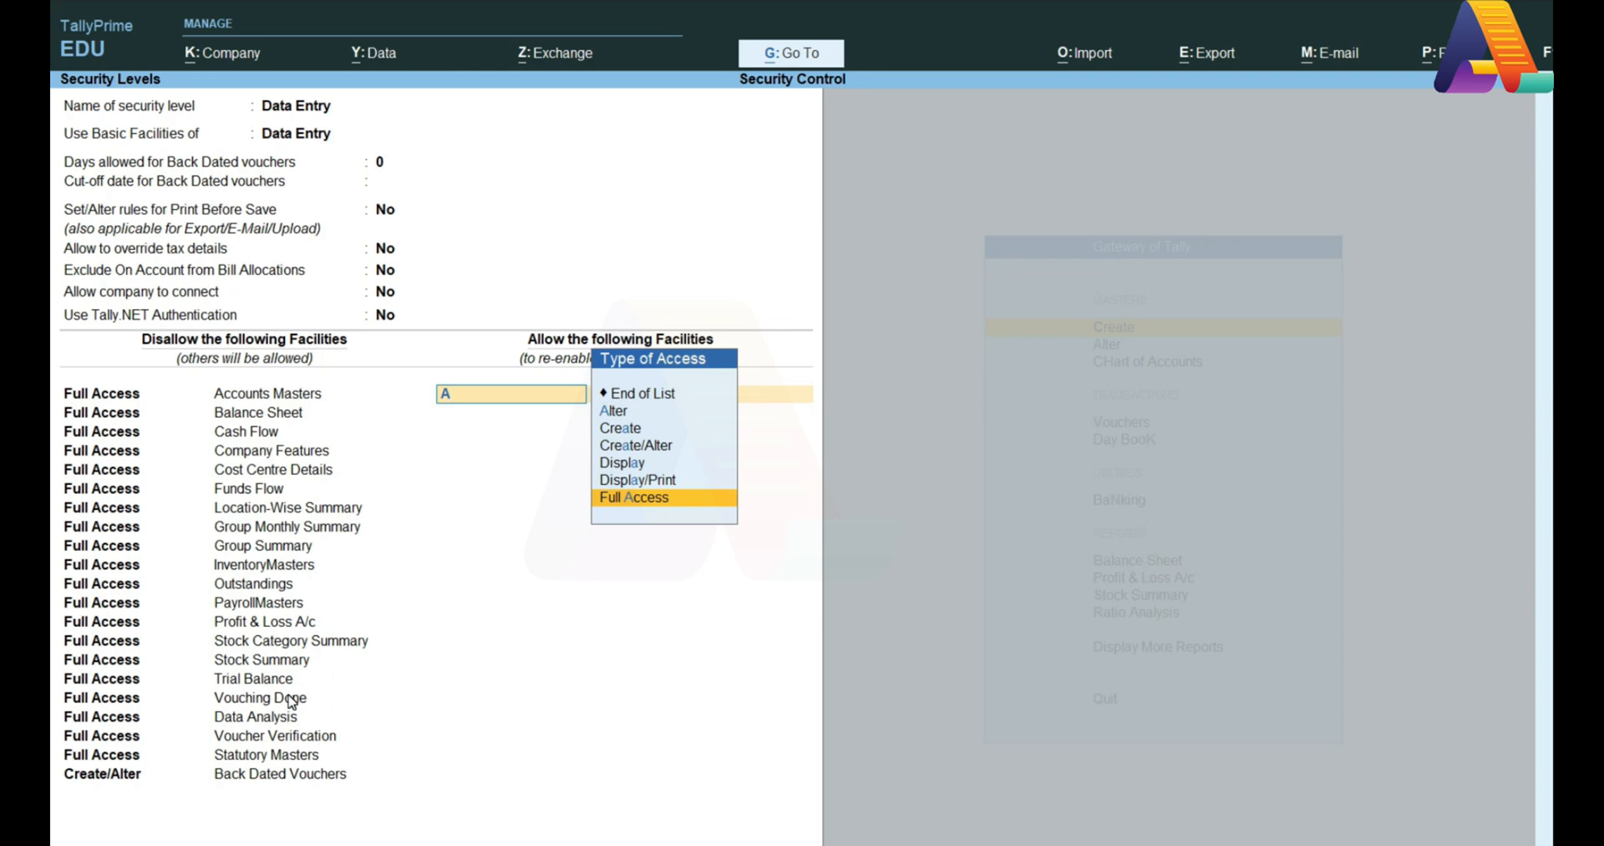
key(Up)
key(Up)
key(Up)
key(Up)
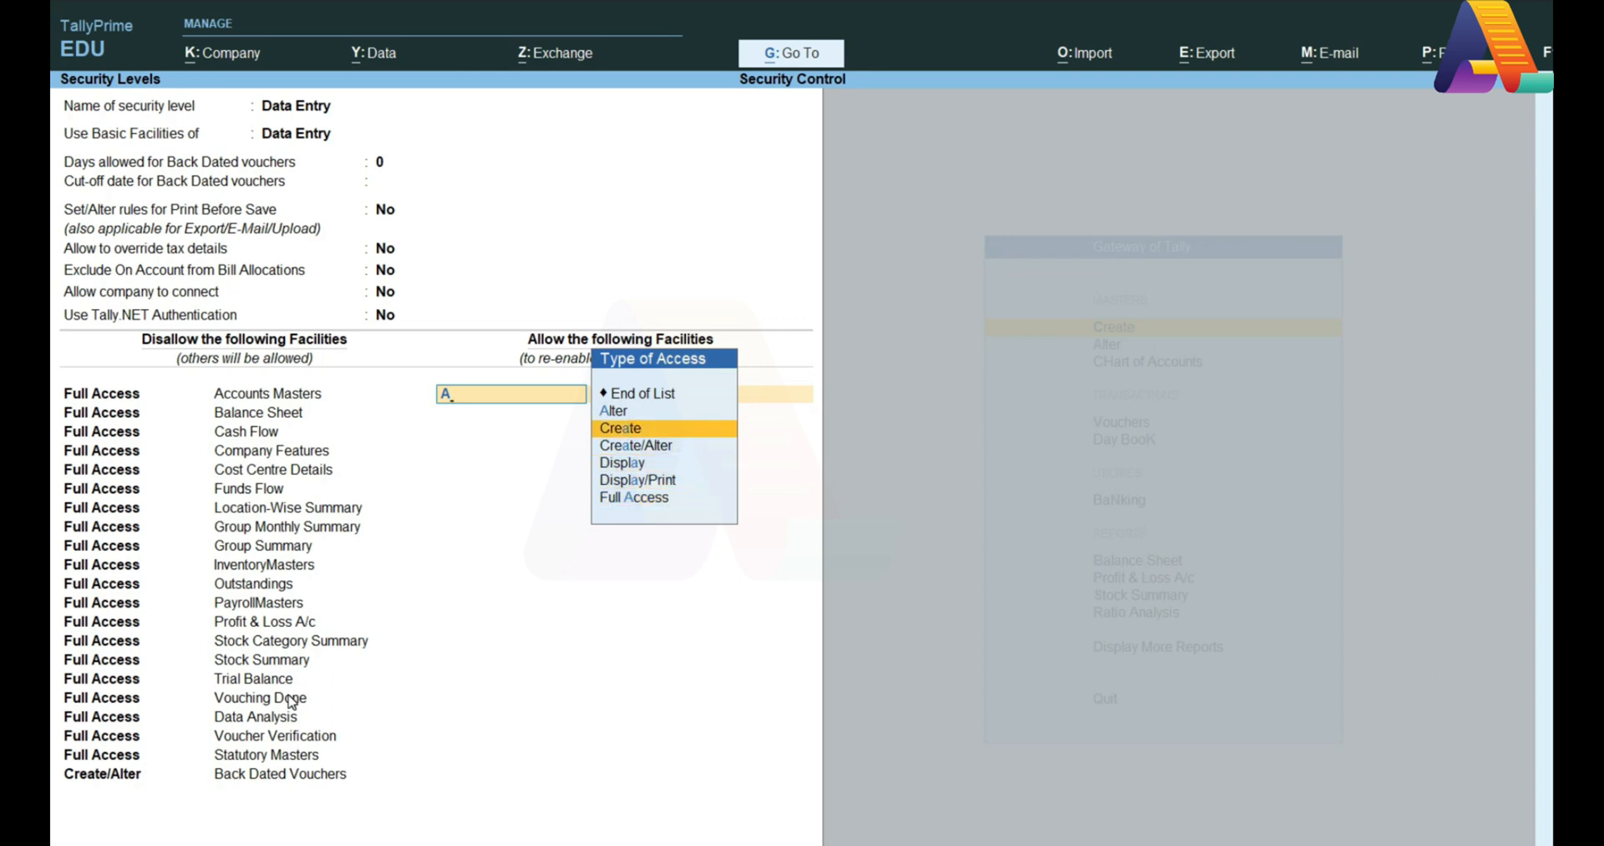
key(Return)
text(Sa)
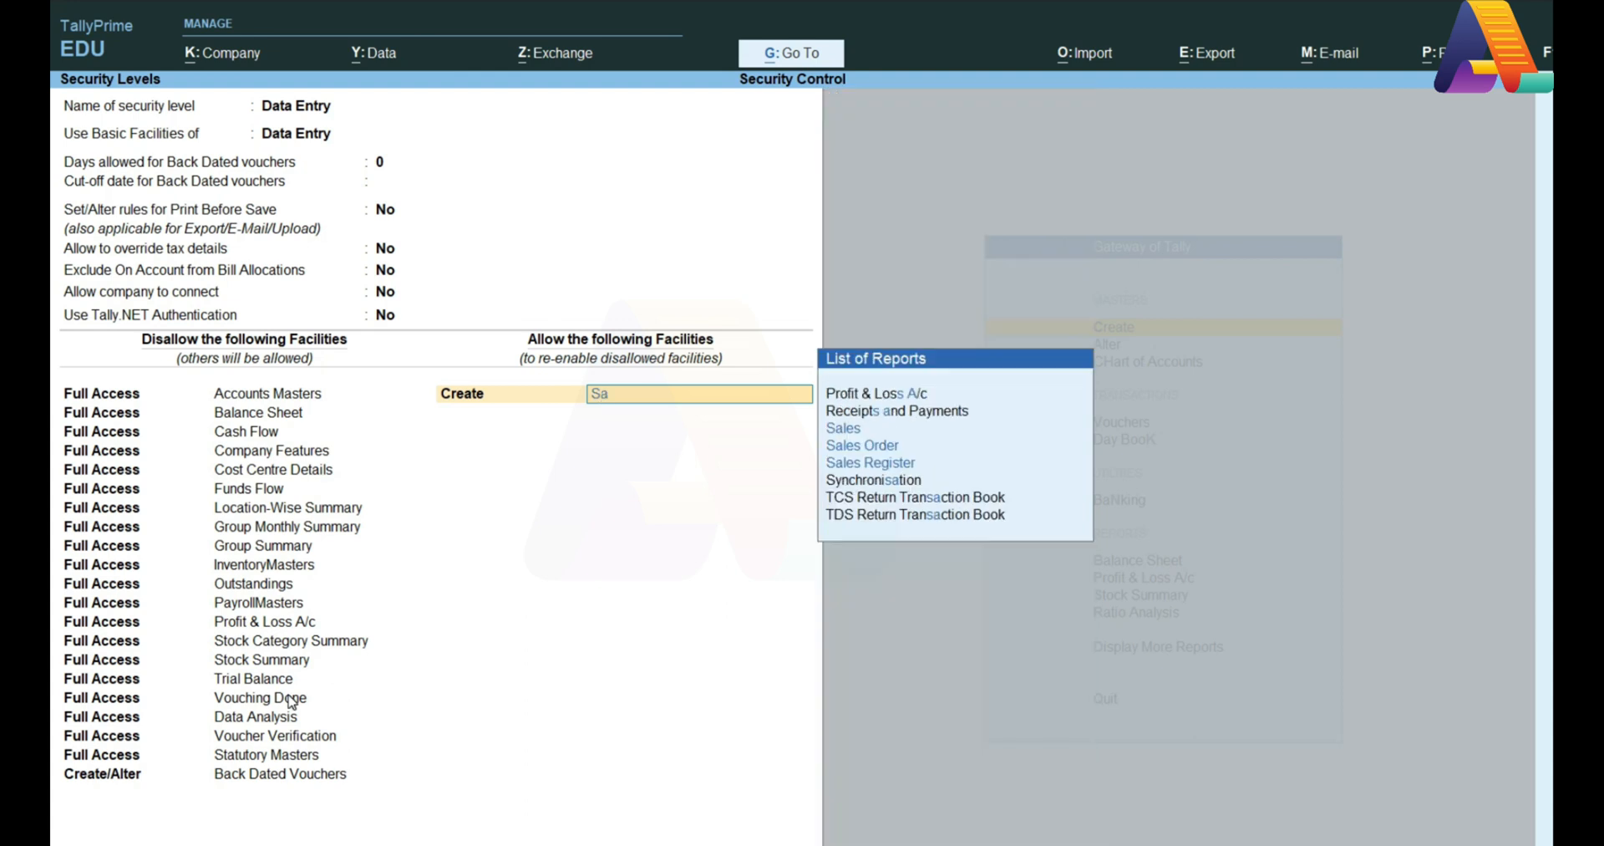
key(Return)
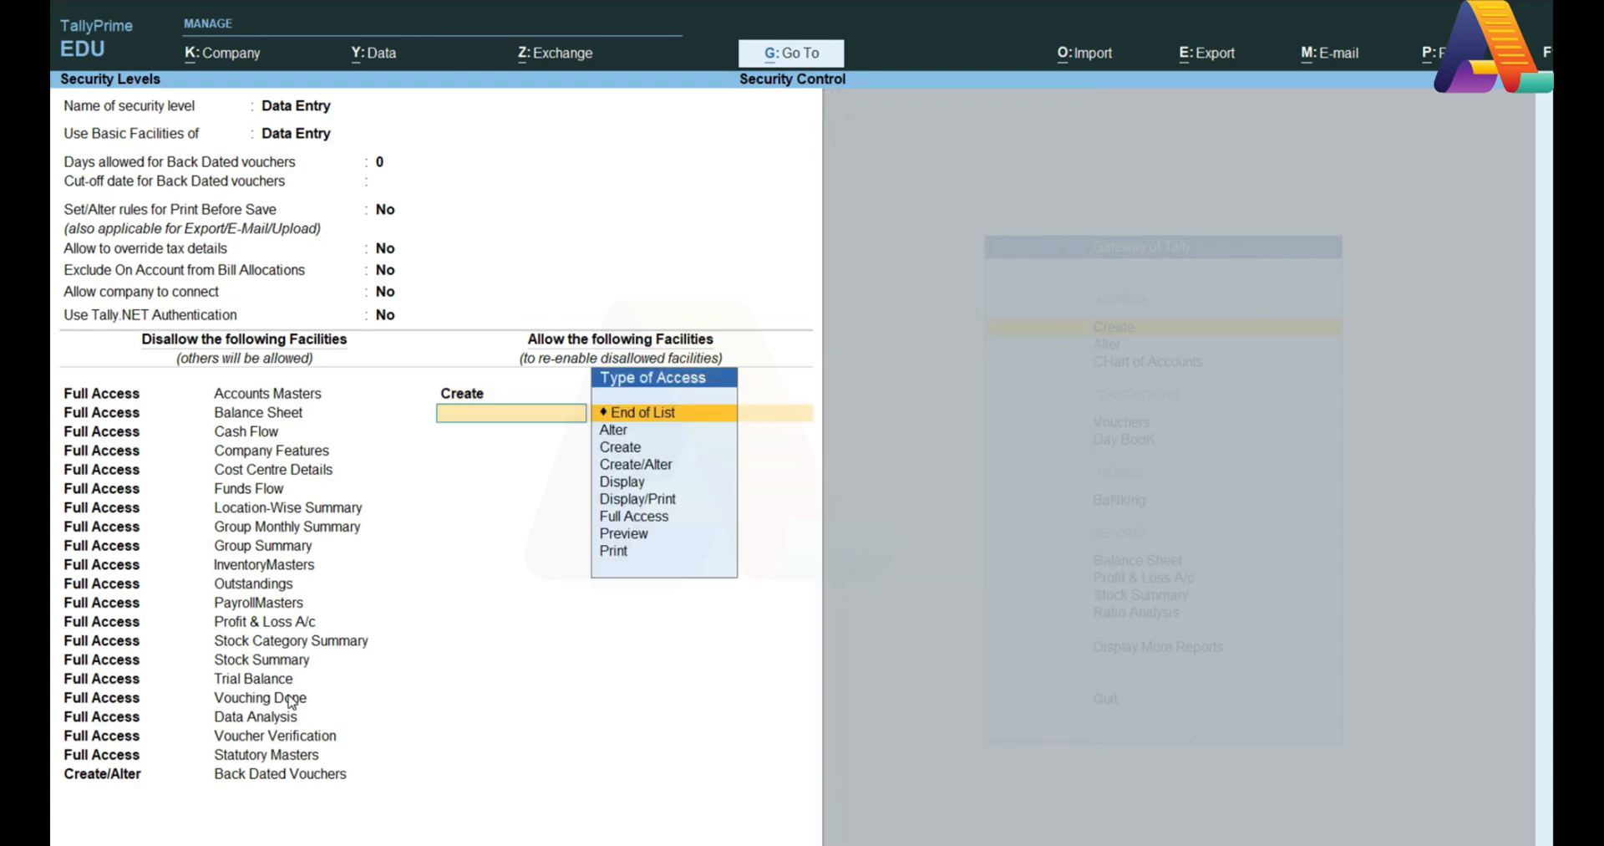
Step: Allow Display of the Balance Sheet and save the Data Entry security level
key(Down)
key(Down)
key(Down)
key(Down)
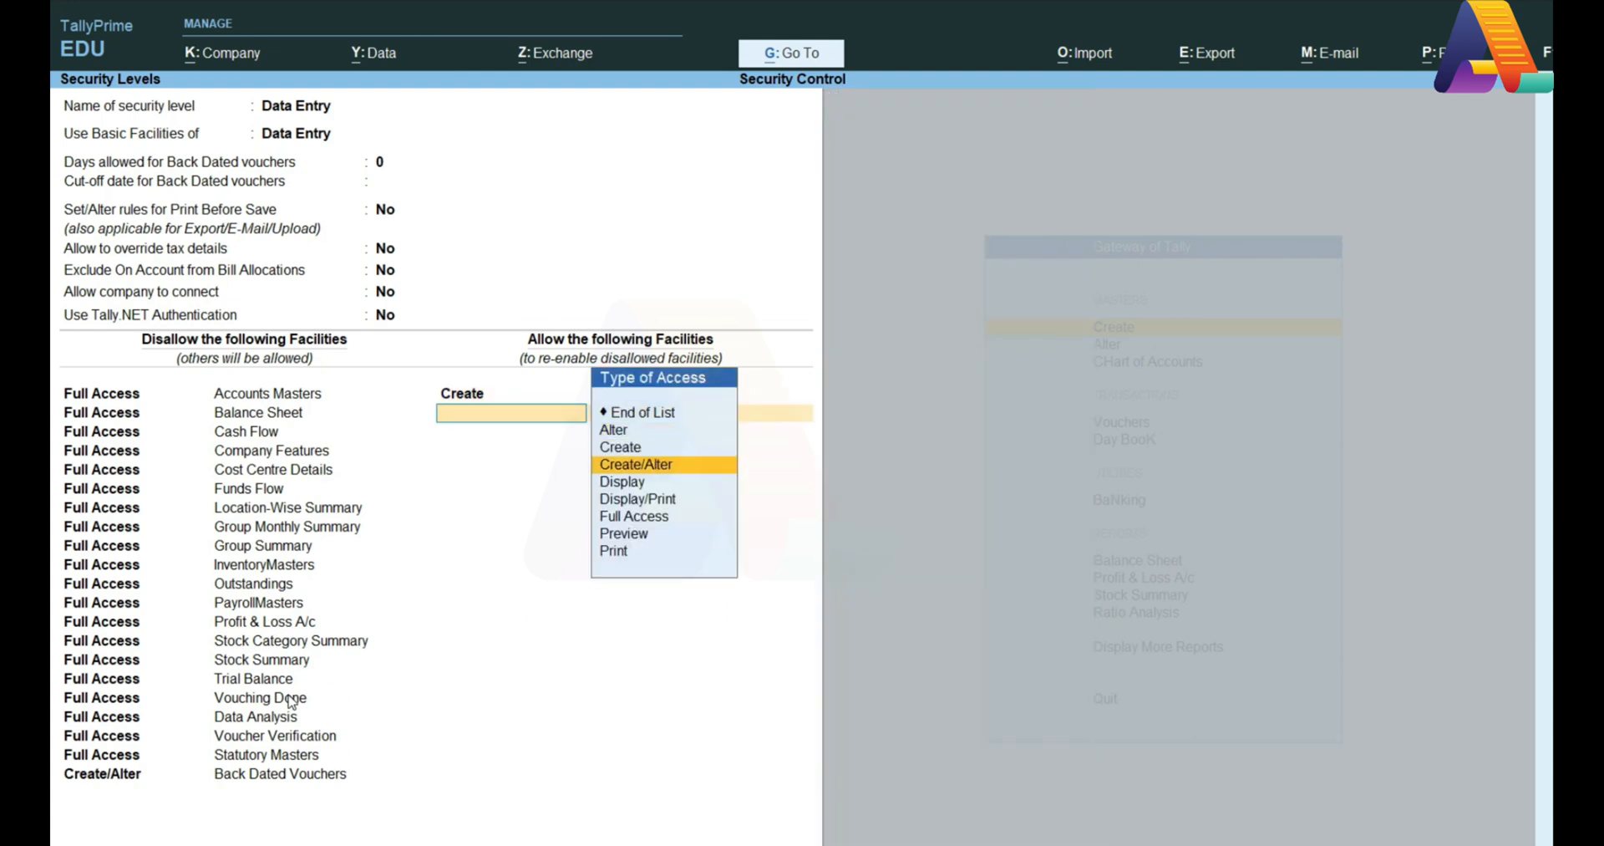
key(Return)
text(Bal)
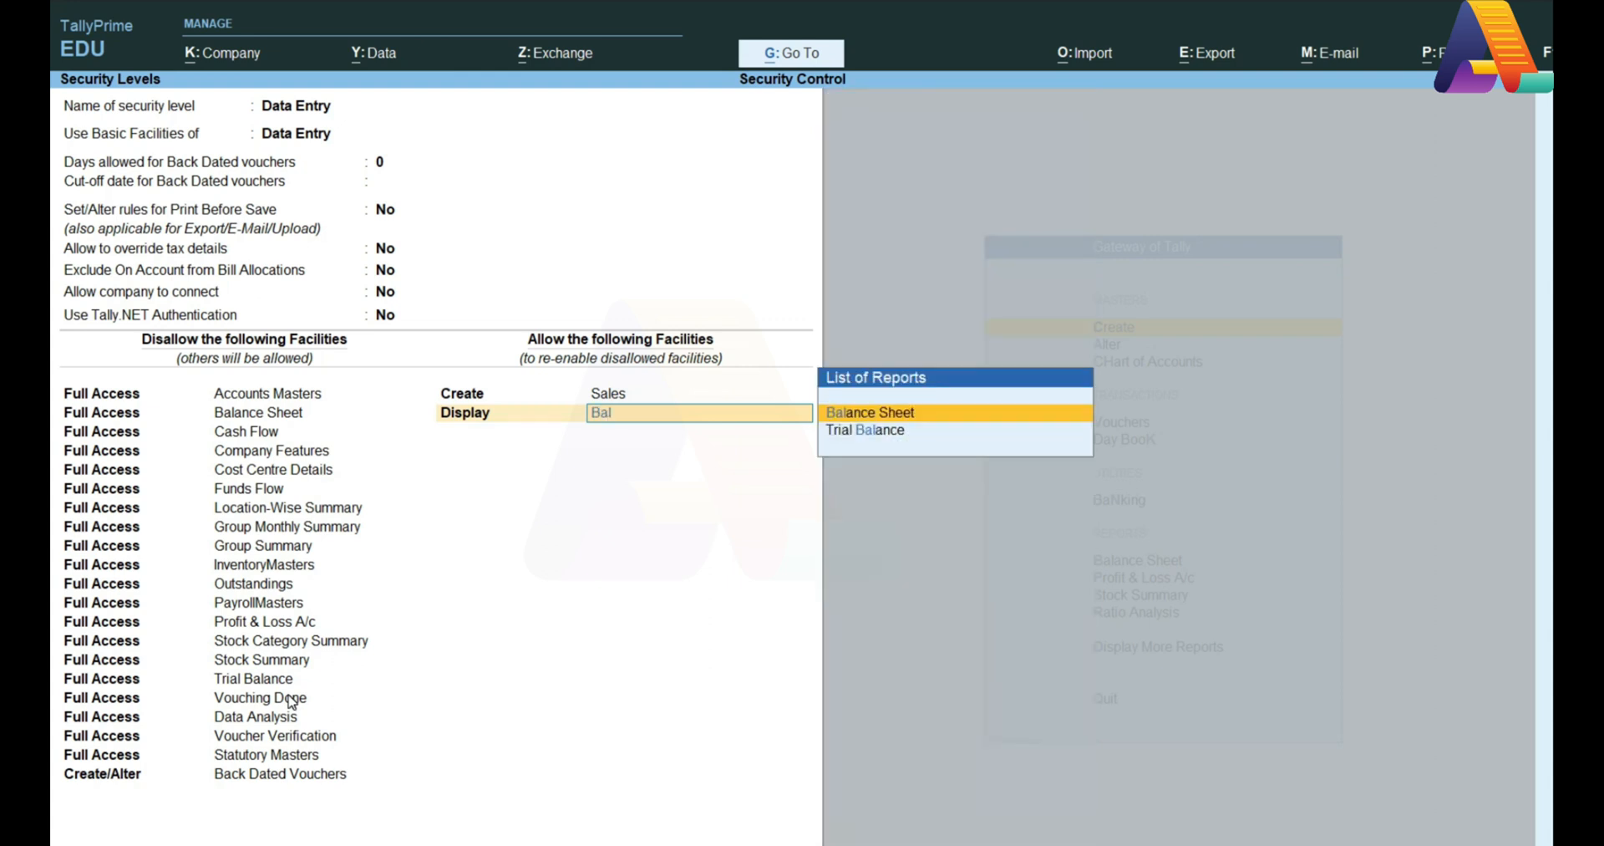
key(Return)
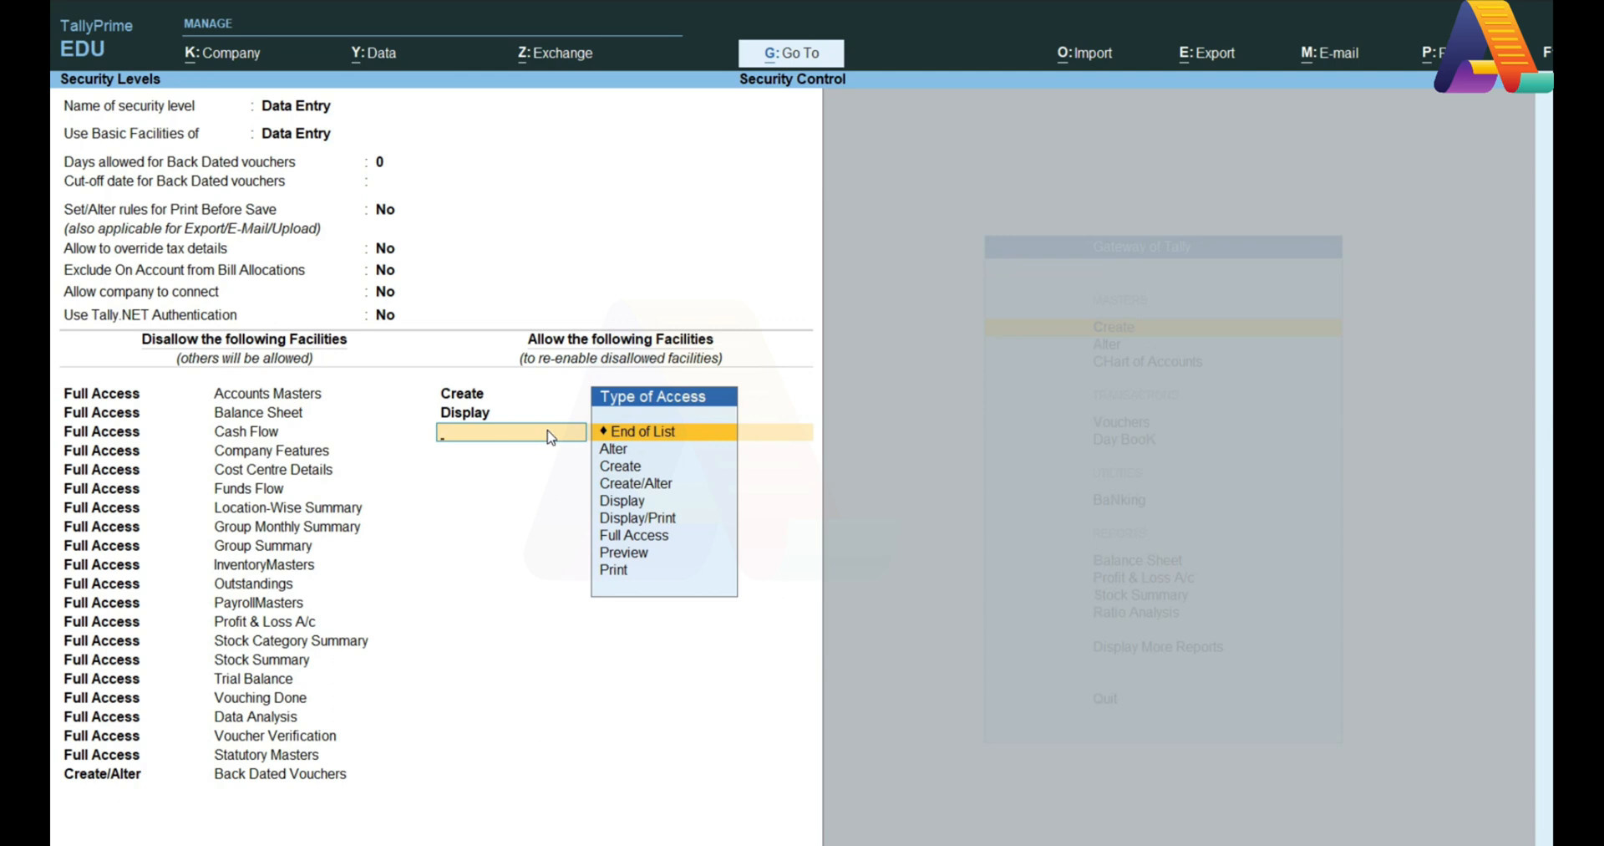
key(Return)
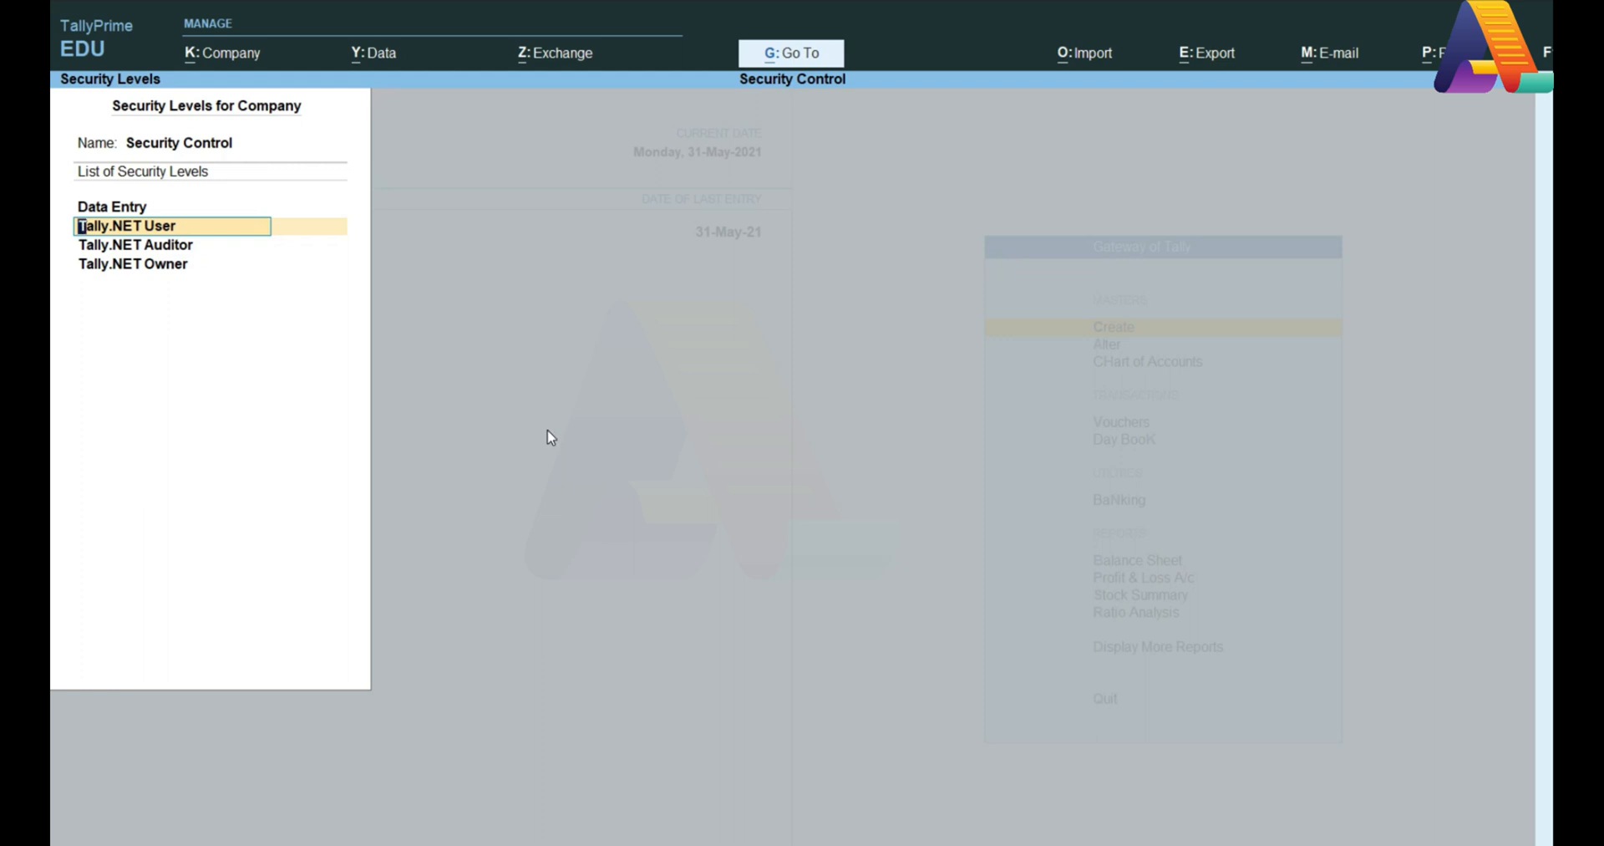
Step: Close the Security Levels list and bring up the K: Company options at the Gateway of Tally
key(Escape)
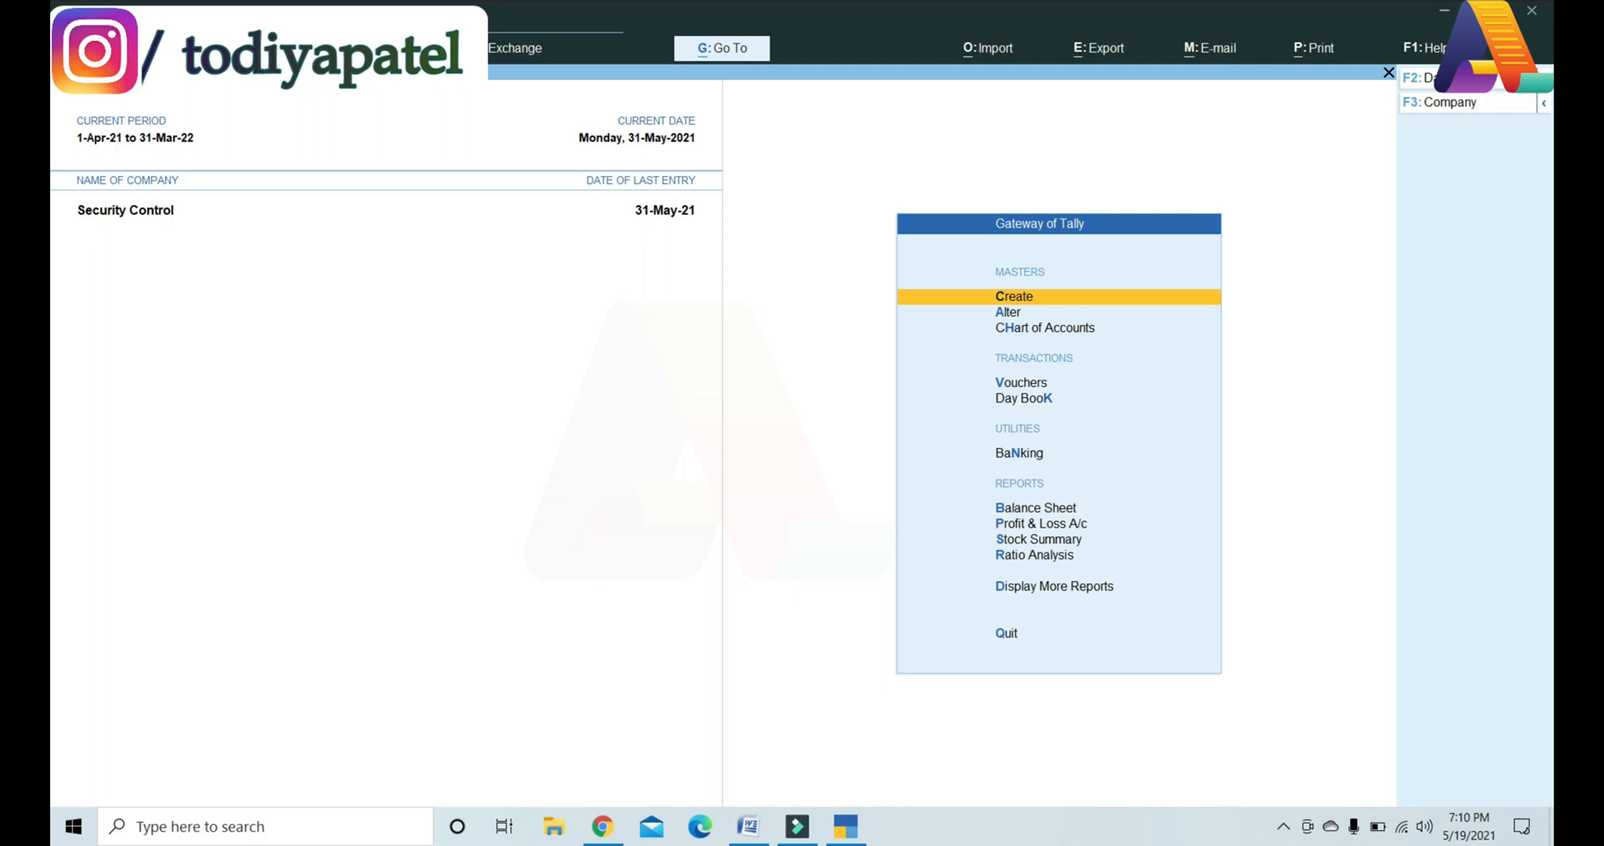
click(209, 47)
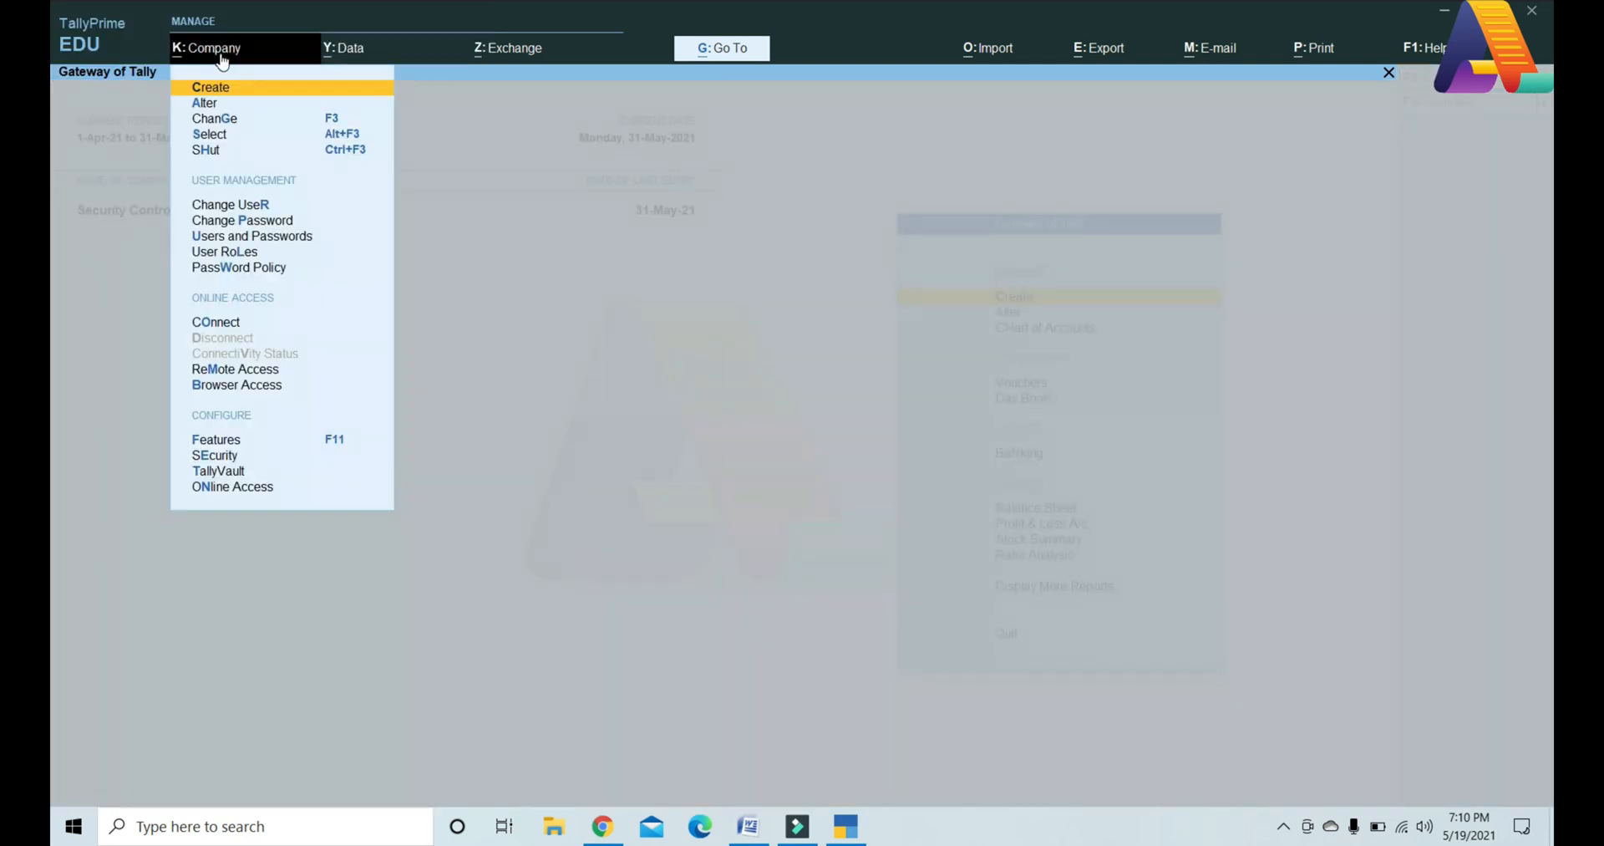
Step: Change user to the restricted account, entering its username and password
click(274, 215)
key(Up)
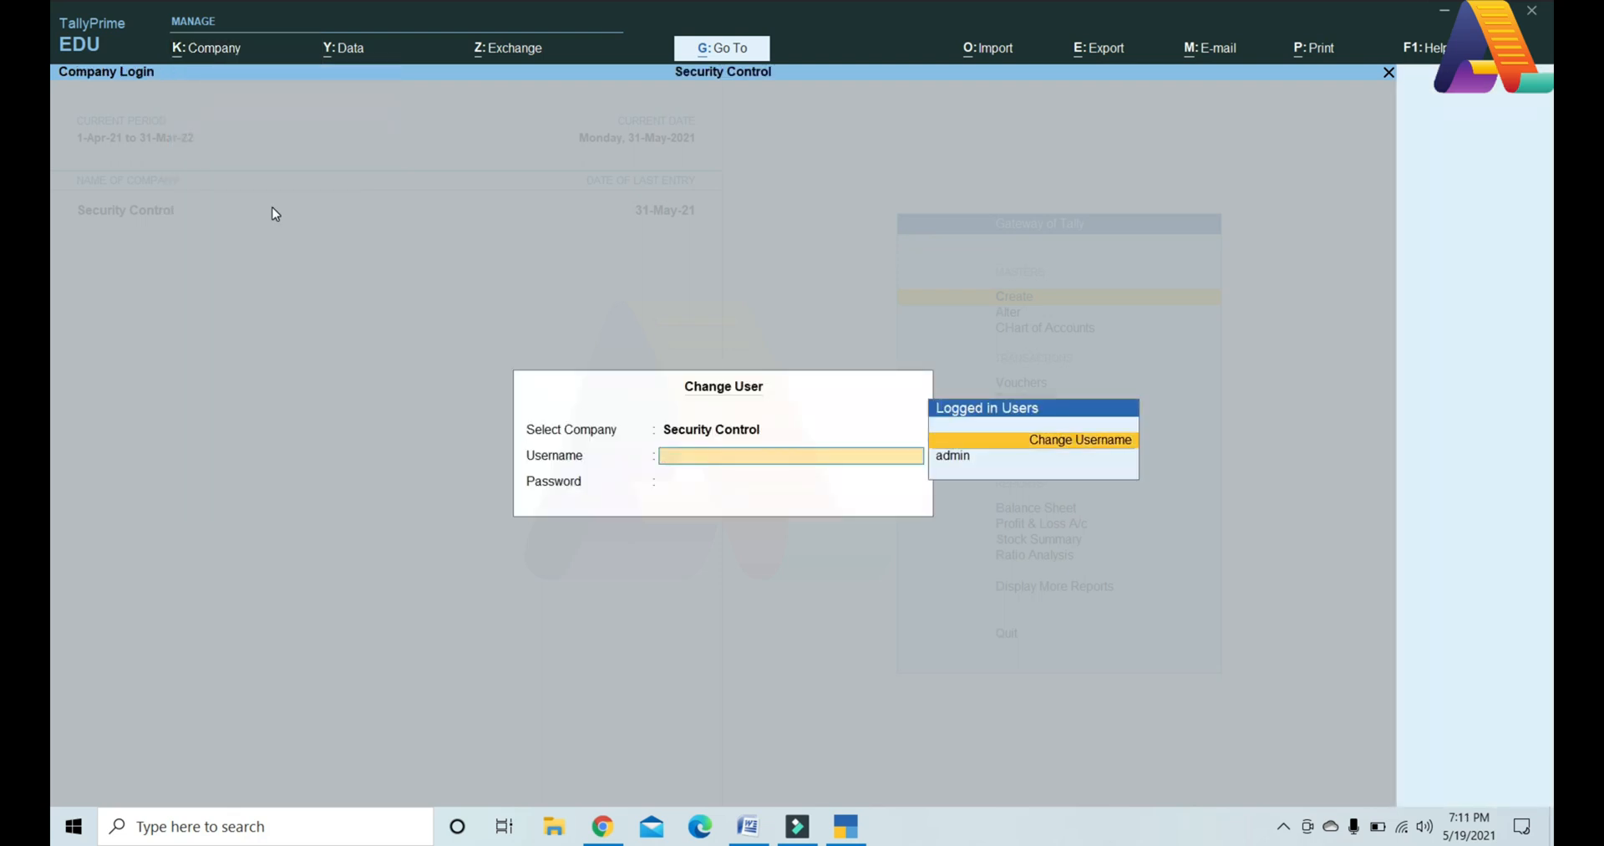
key(Return)
text(a)
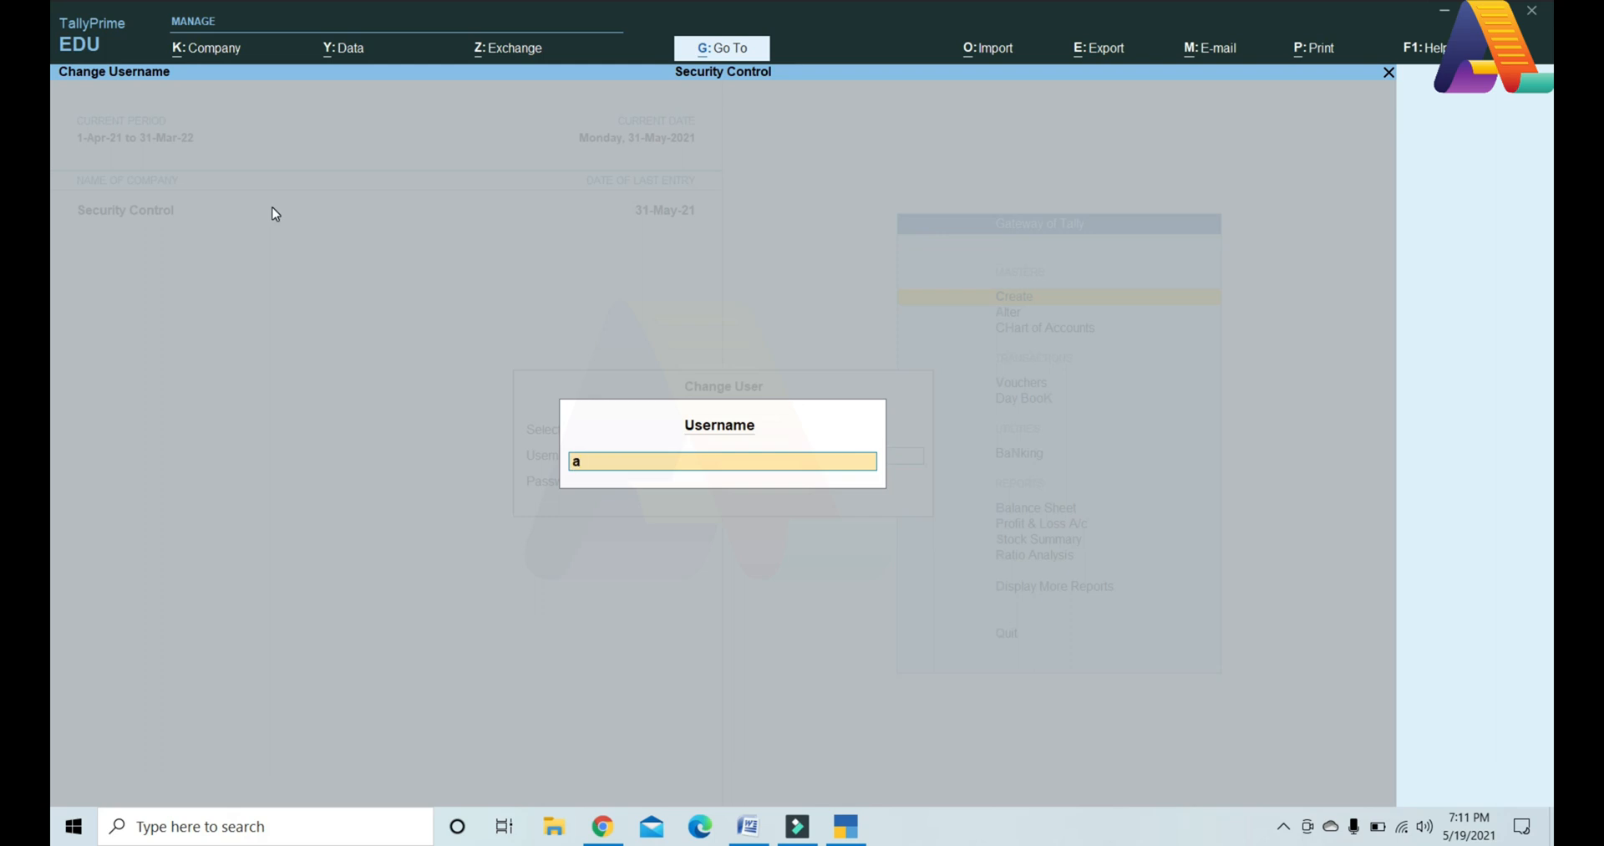
key(Return)
text(a)
key(Return)
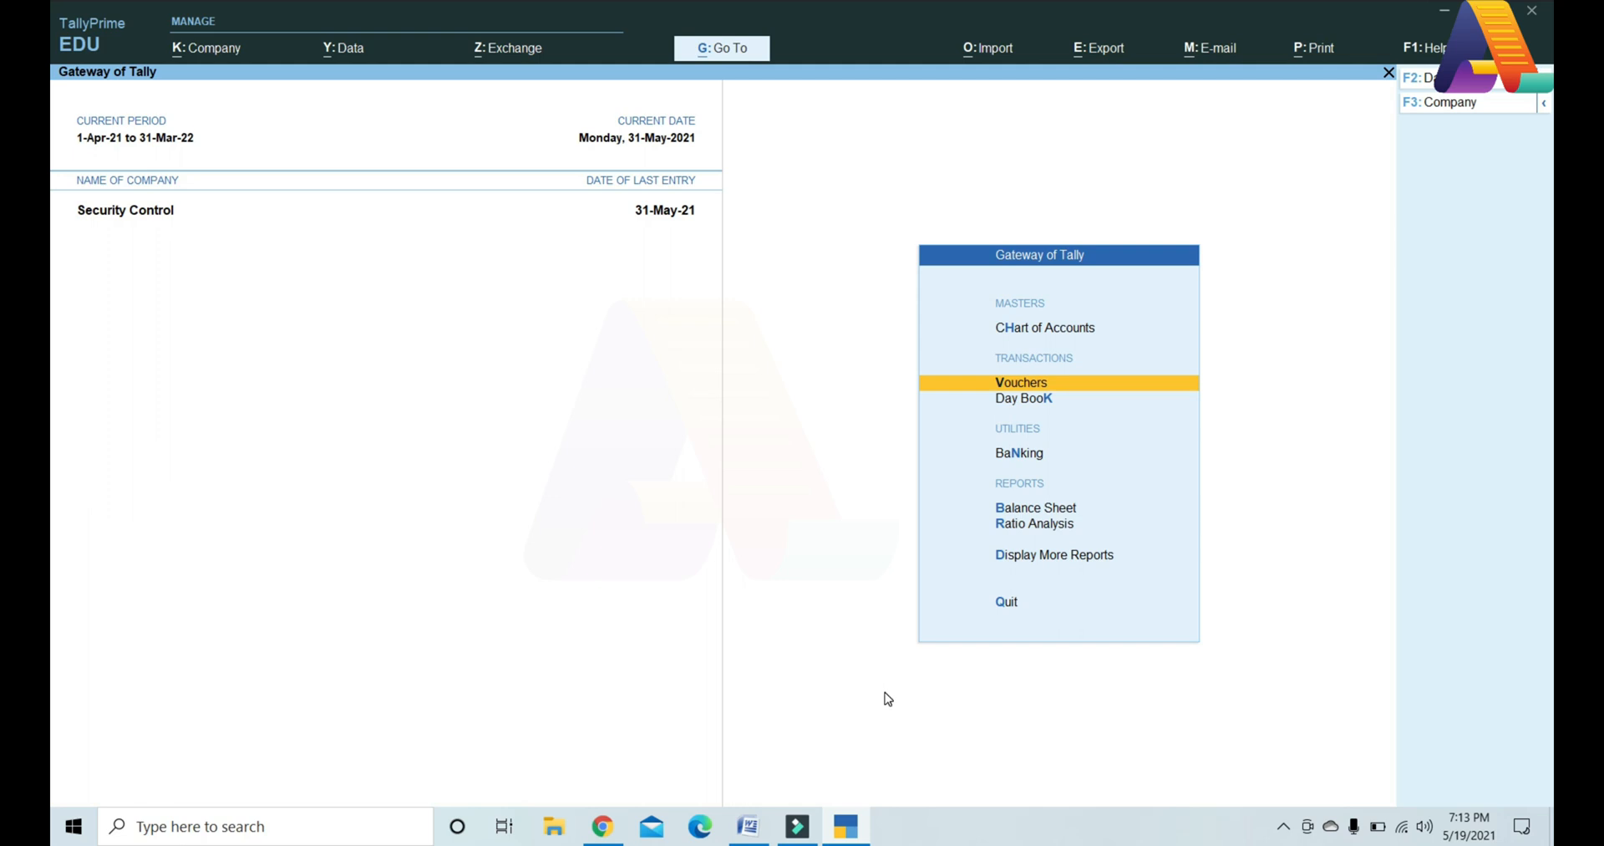
click(1007, 383)
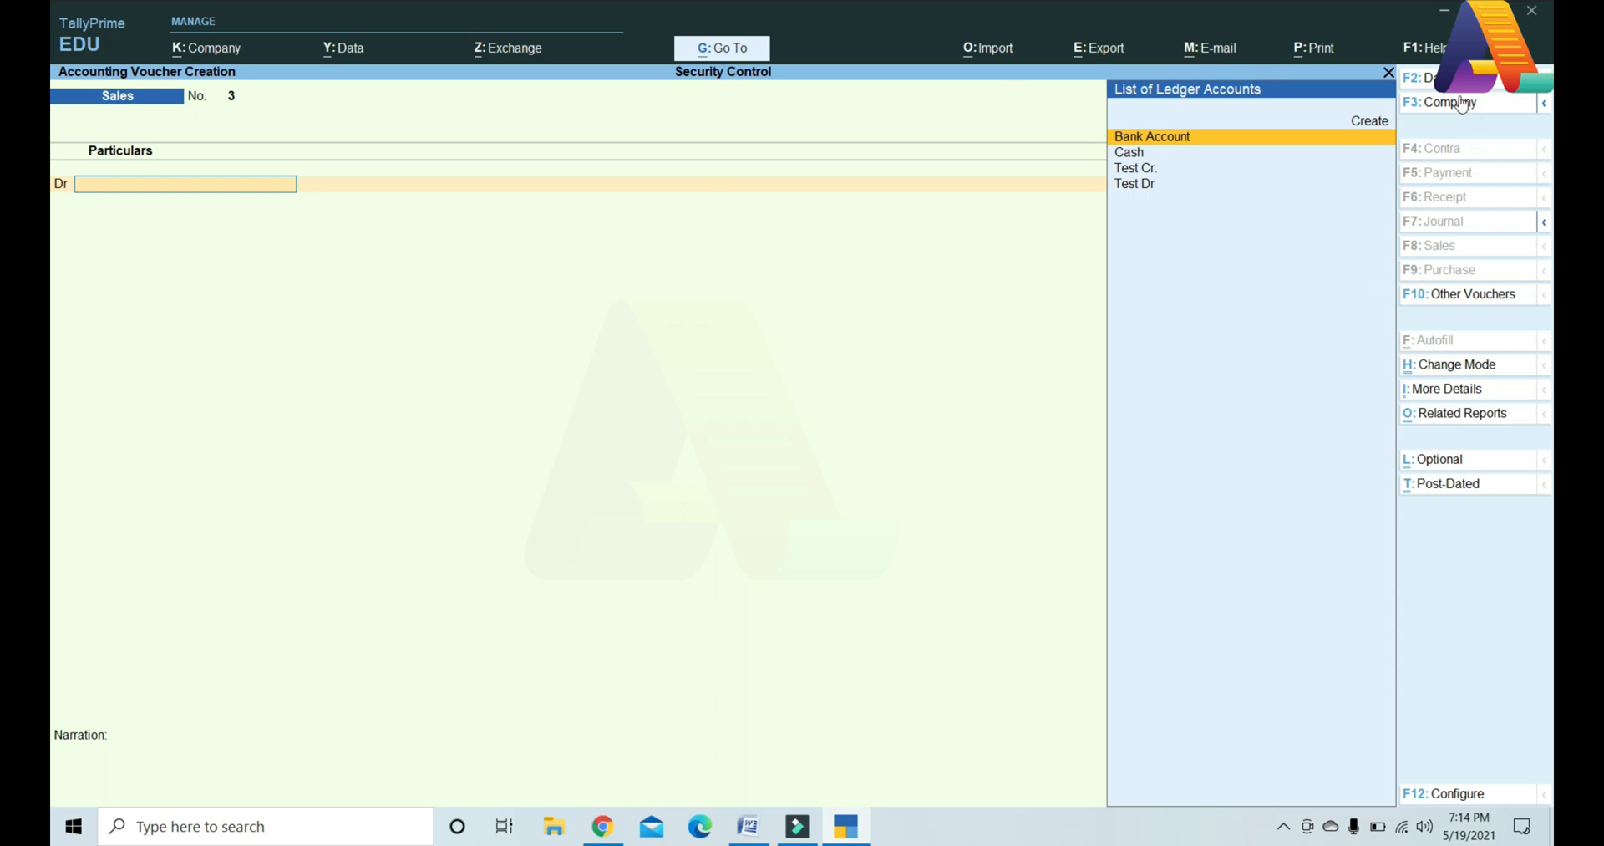
key(Escape)
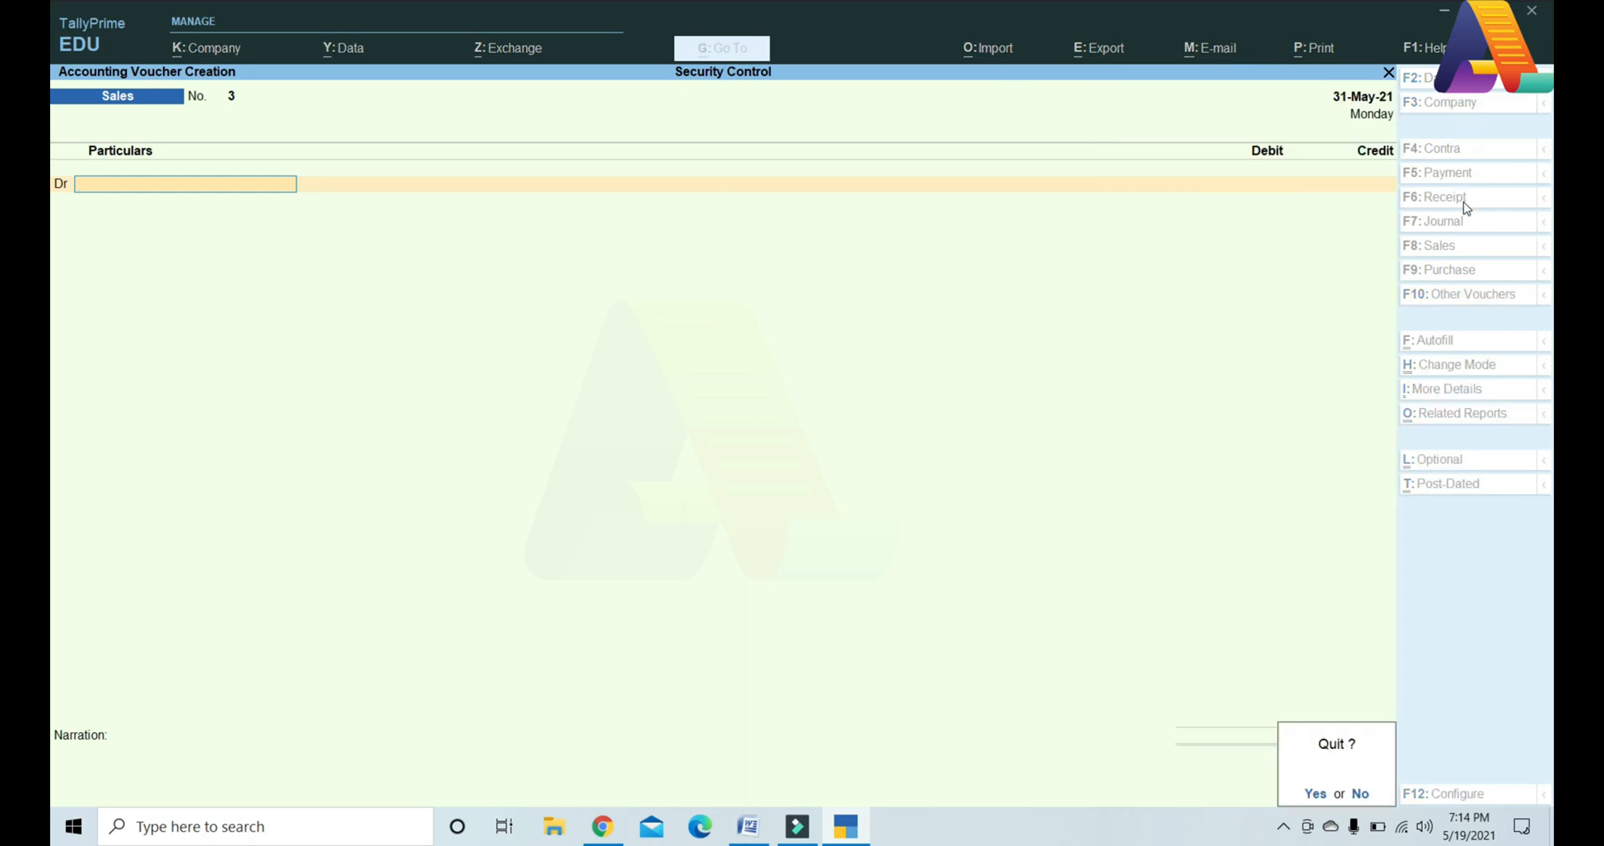
key(Return)
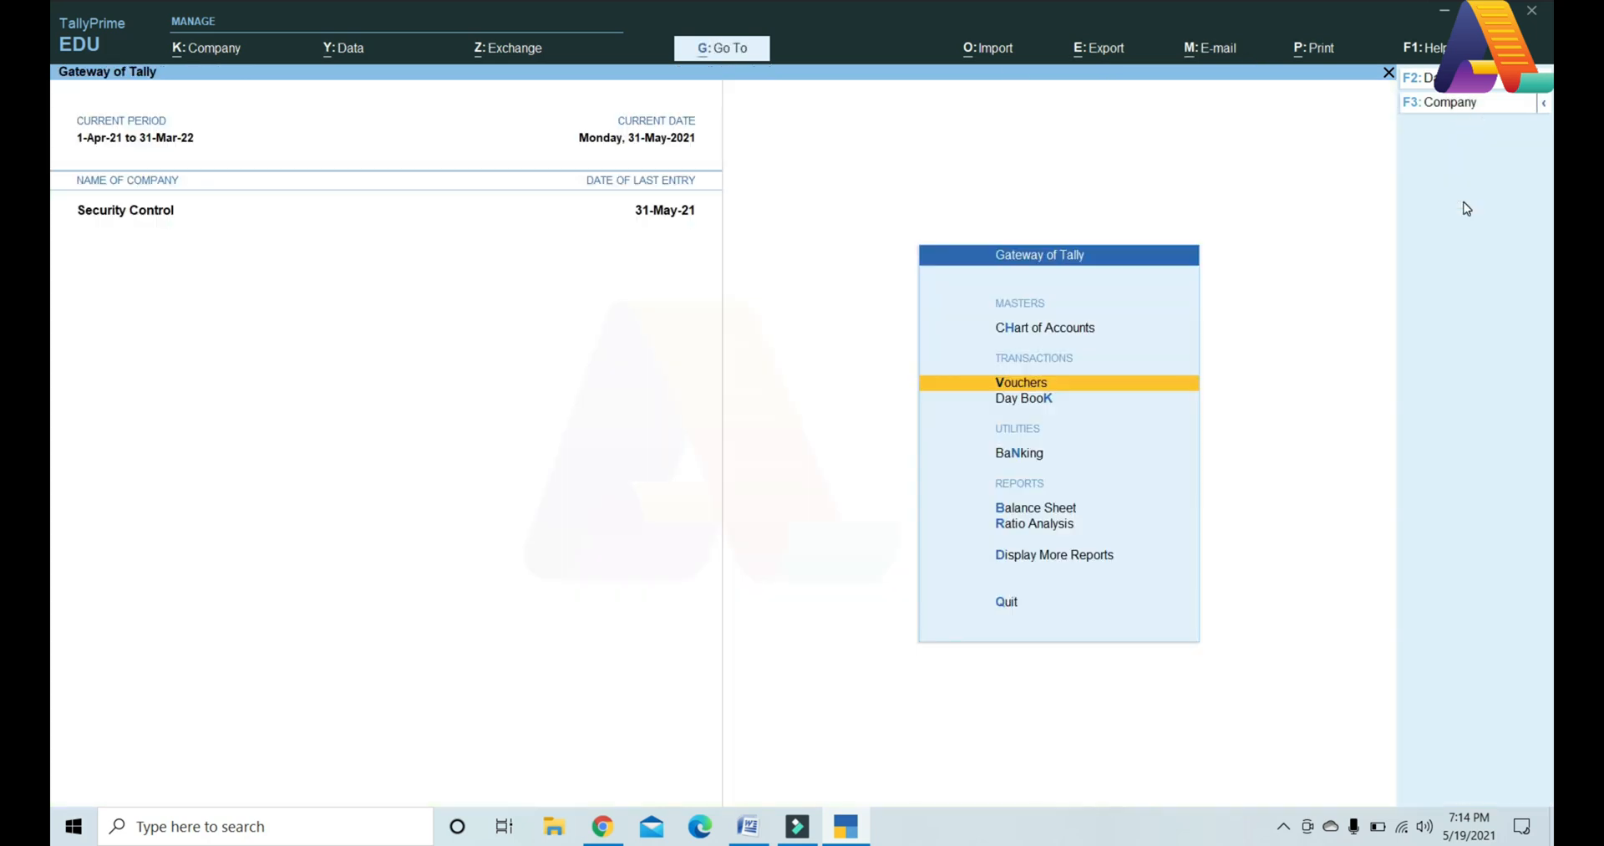
click(1036, 509)
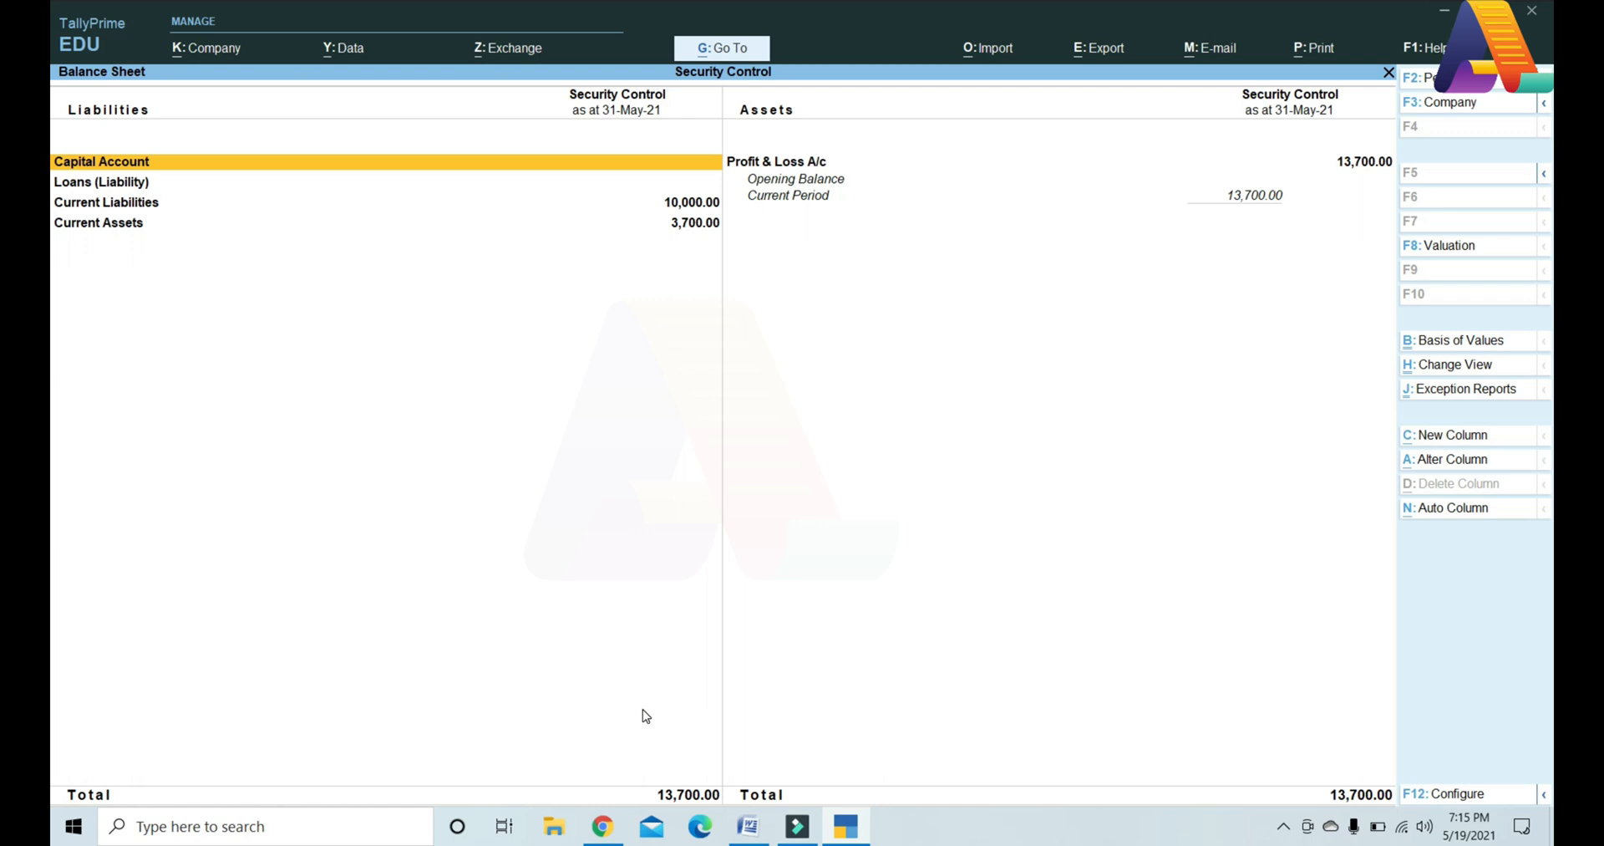
key(Escape)
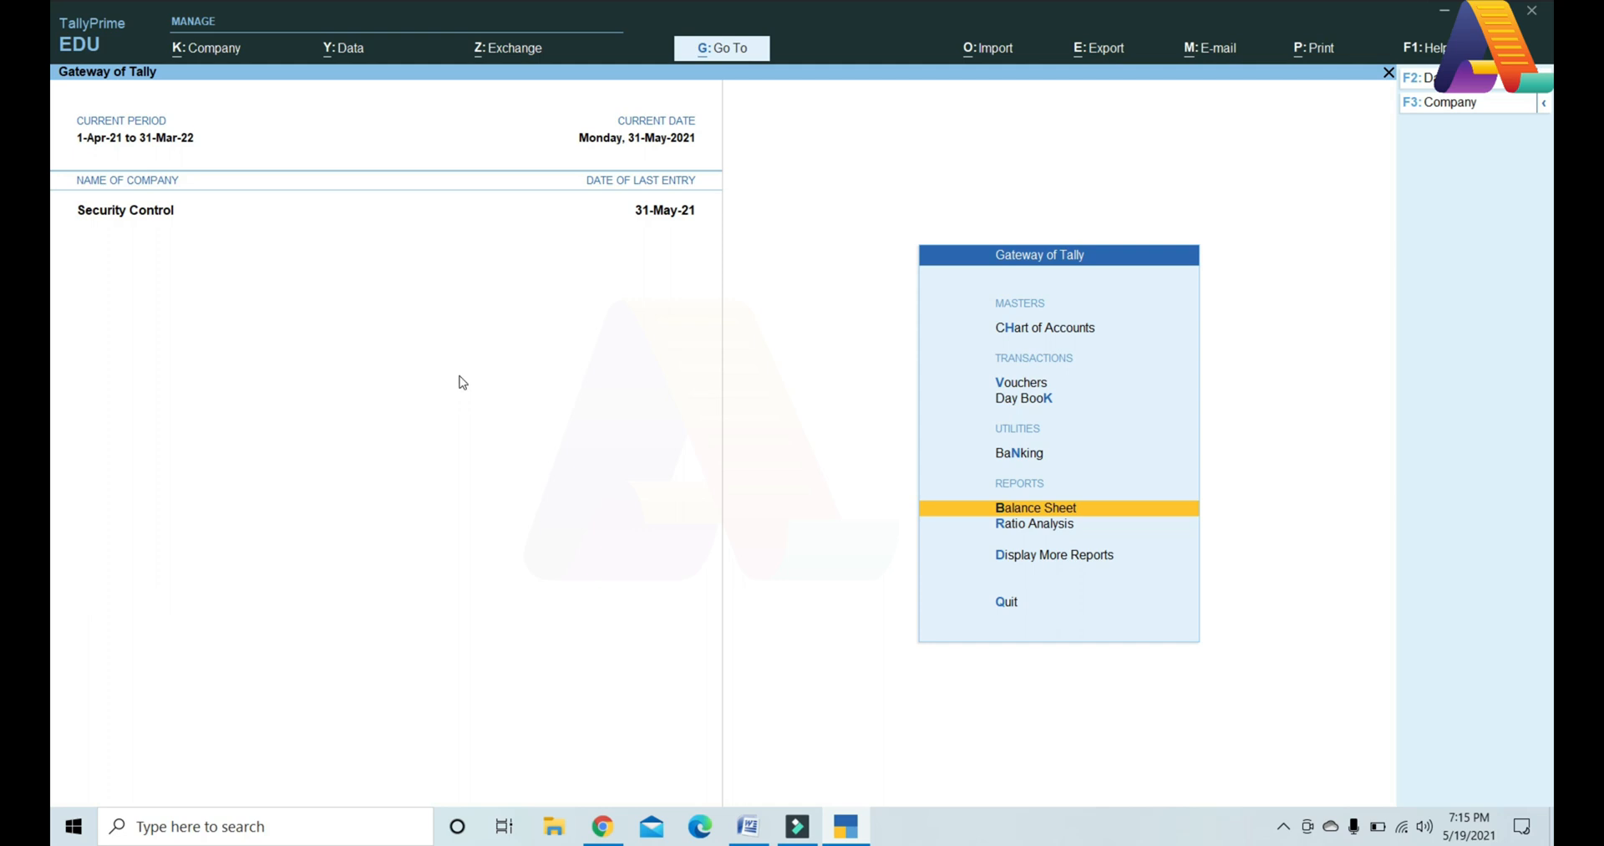
Step: Switch the logged-in user back to the administrator, entering its username and password
click(216, 52)
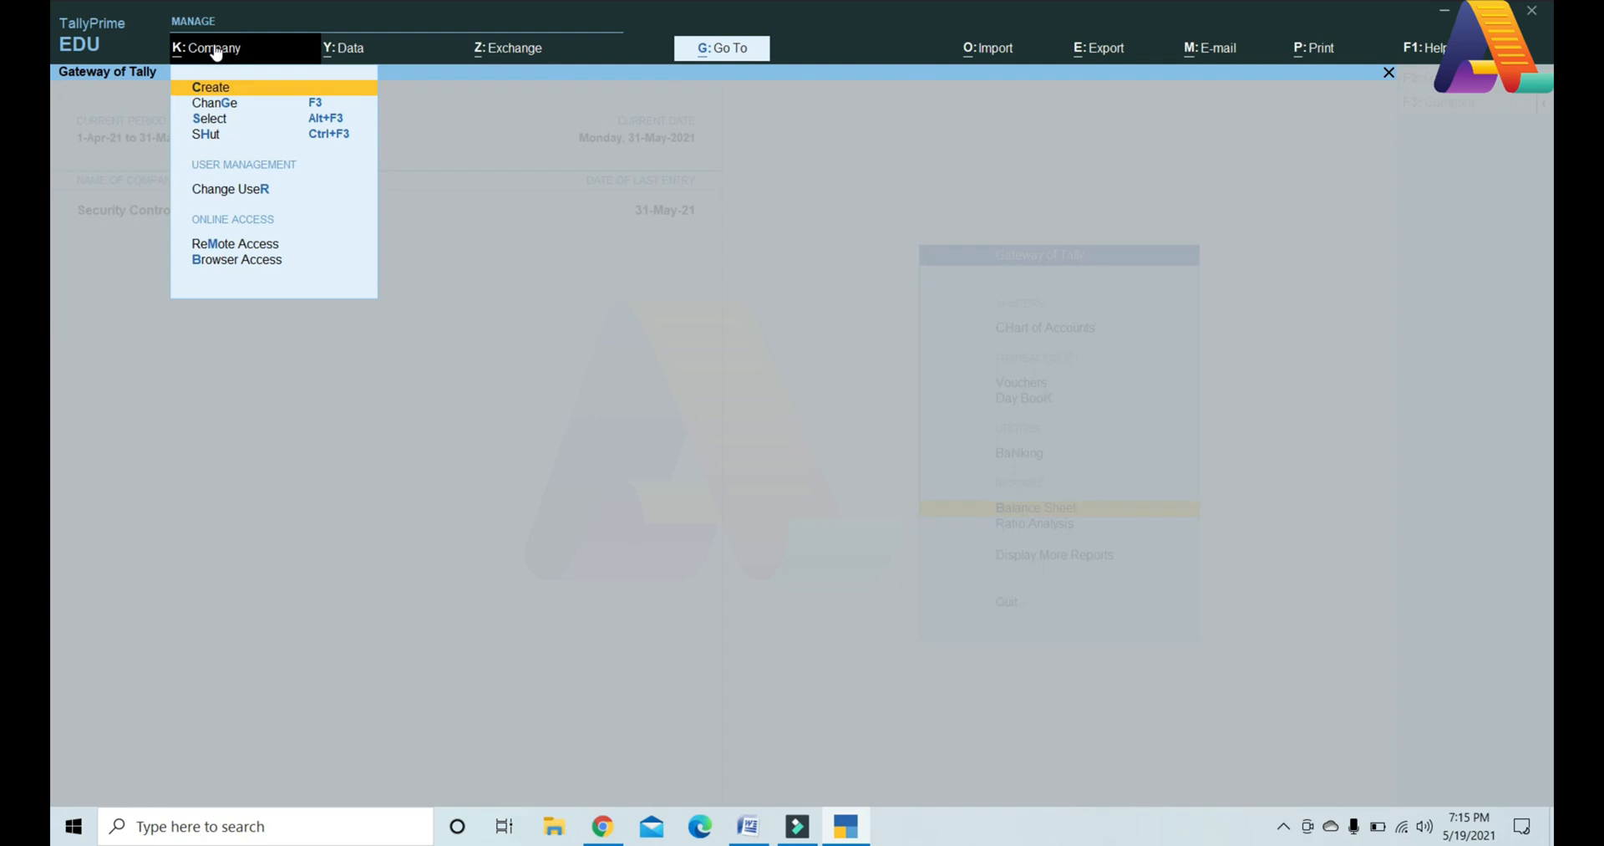
key(Down)
key(Down)
key(Down)
key(Down)
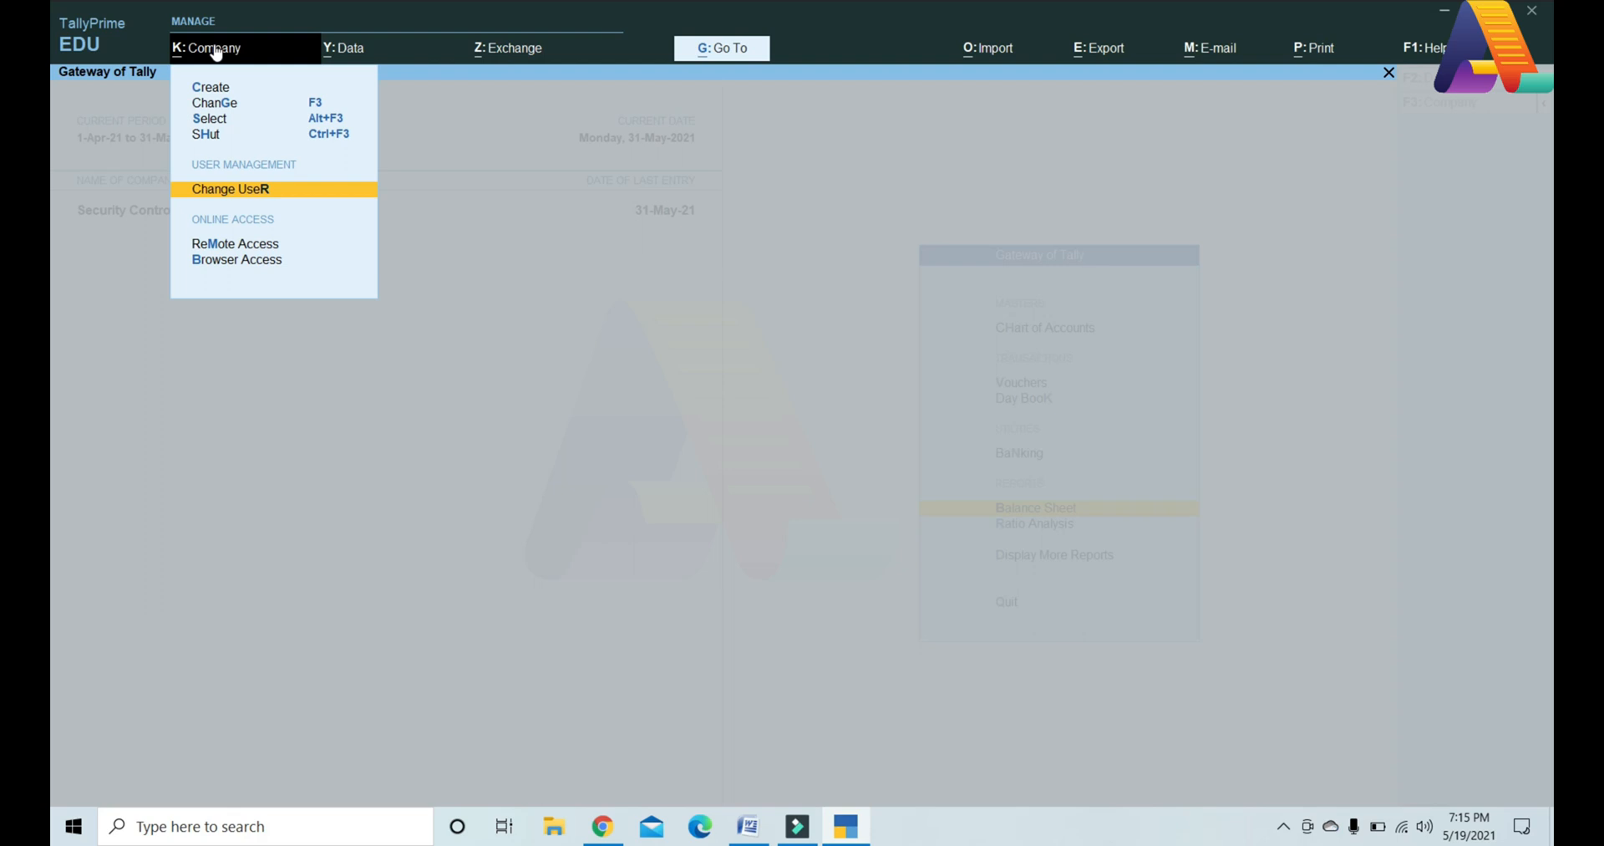
key(Return)
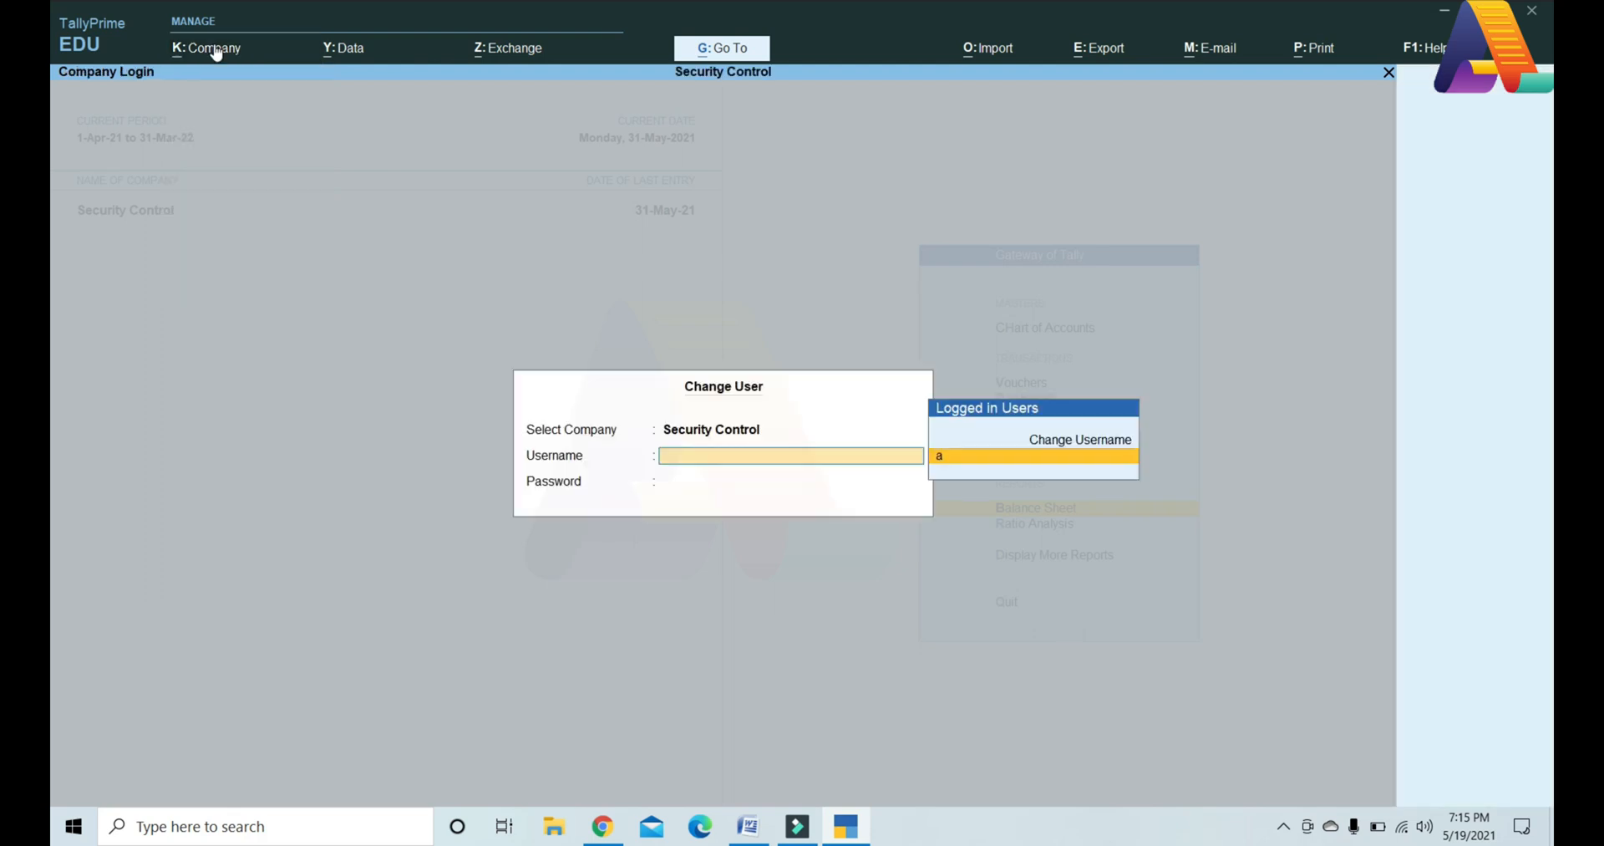
key(Up)
key(Return)
text(admin)
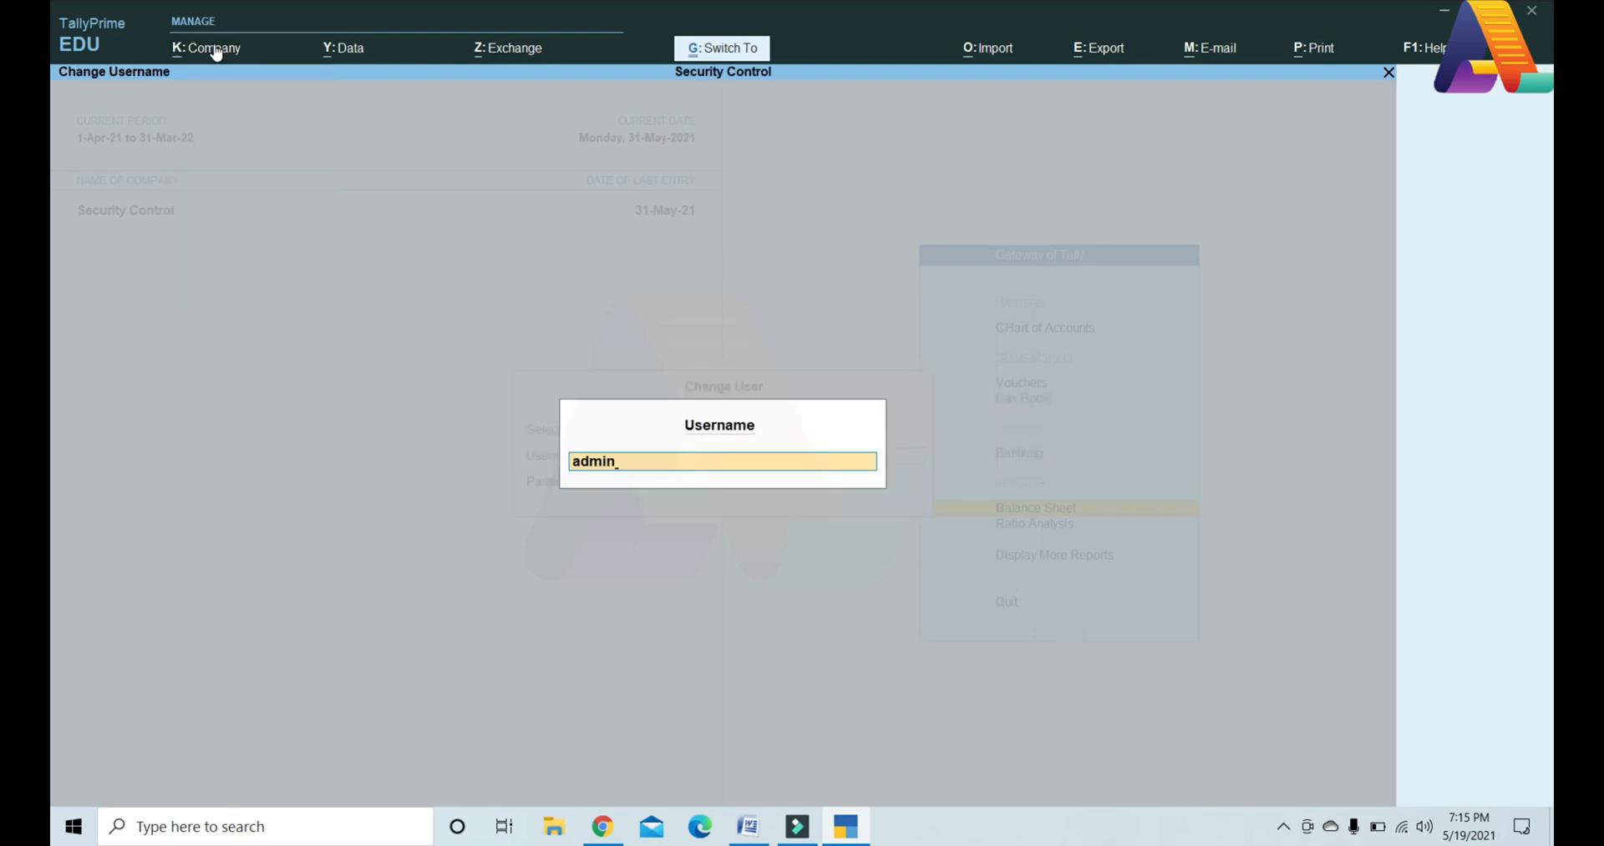
key(Return)
text(admin)
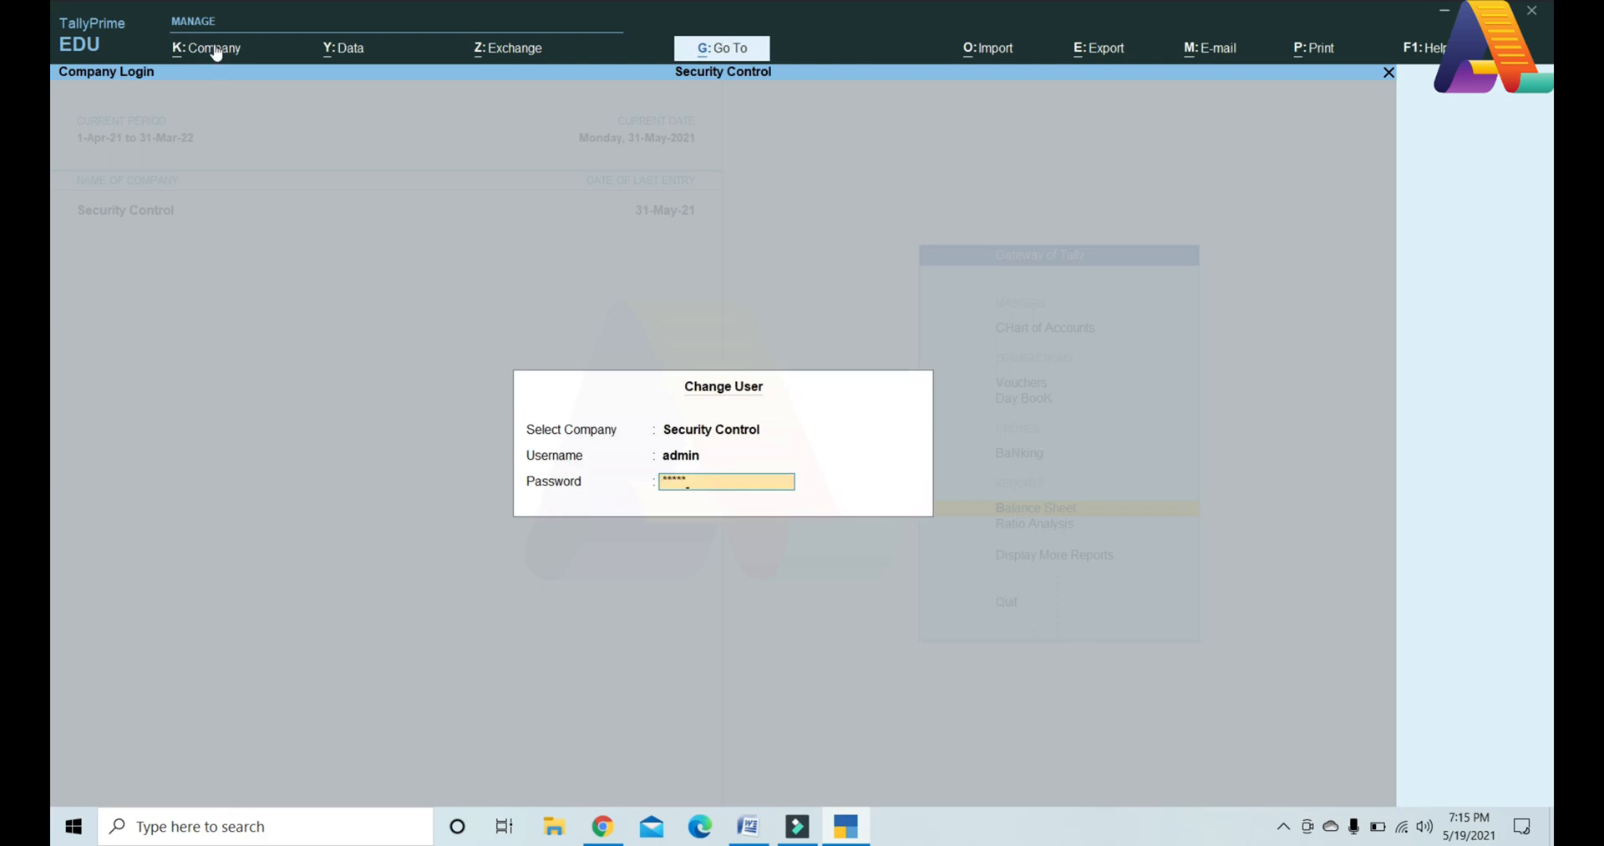
key(Return)
Step: Add a 'User B' row below the existing security levels and save the list
click(192, 50)
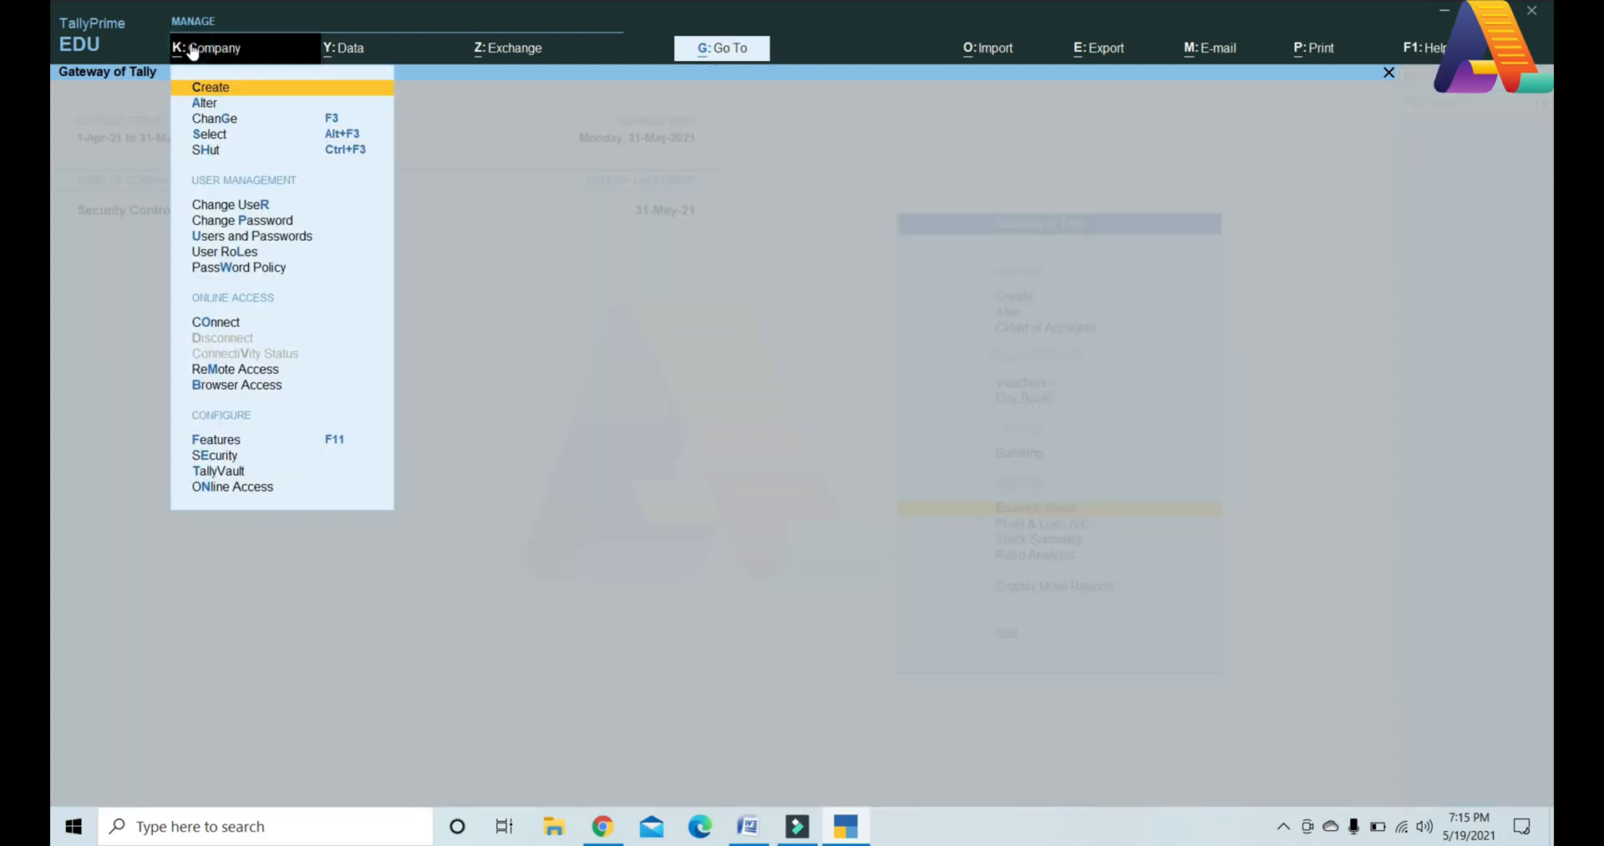
key(Down)
key(Down)
key(Down)
key(Down)
key(Down)
key(Down)
key(Down)
key(Down)
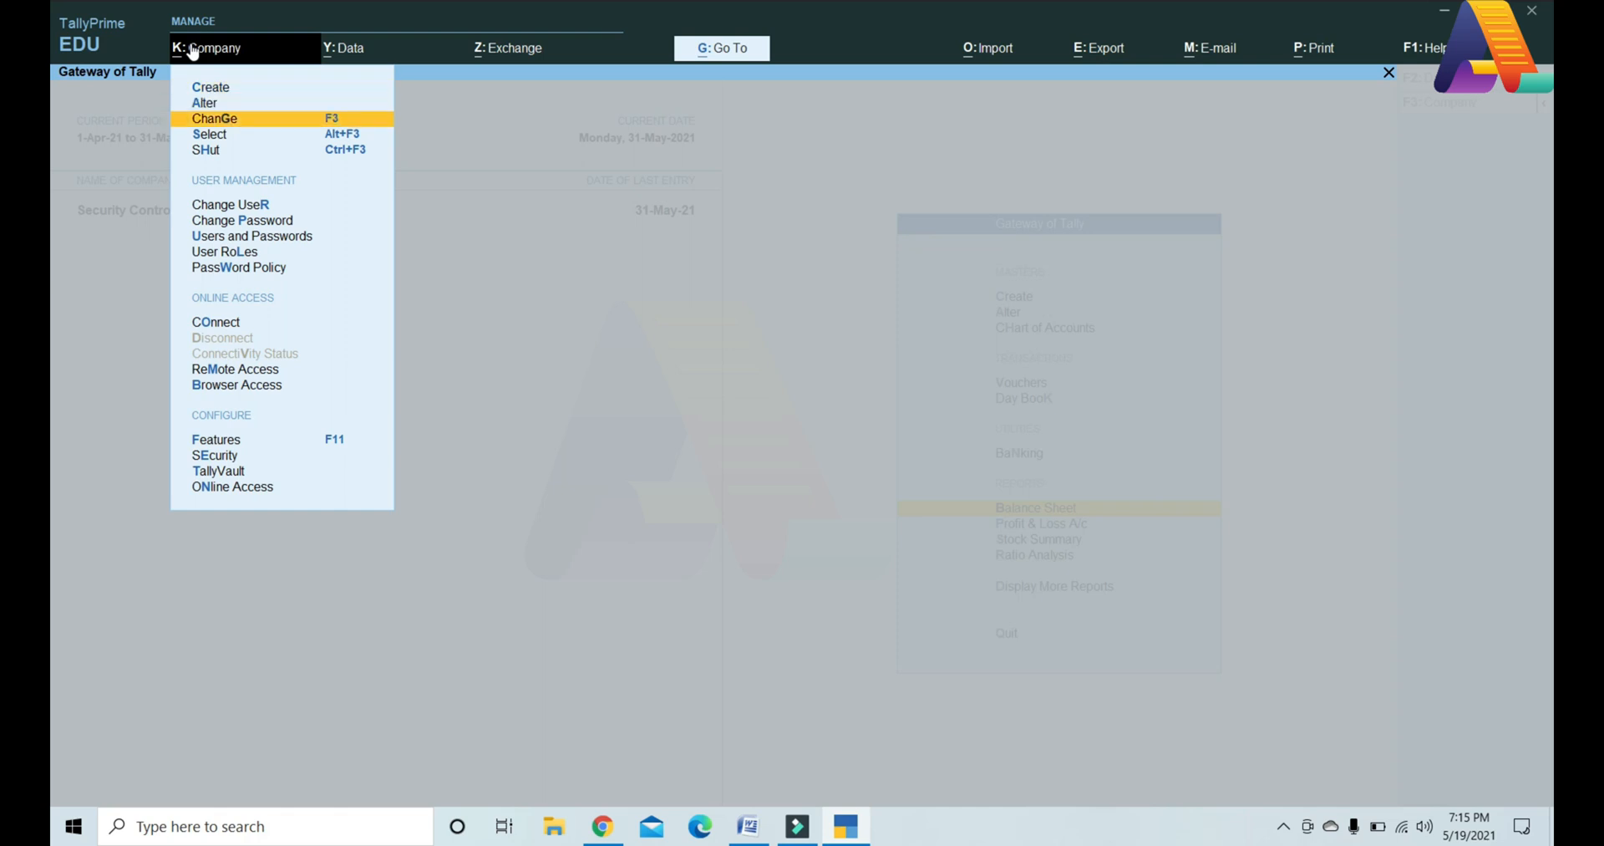
key(Return)
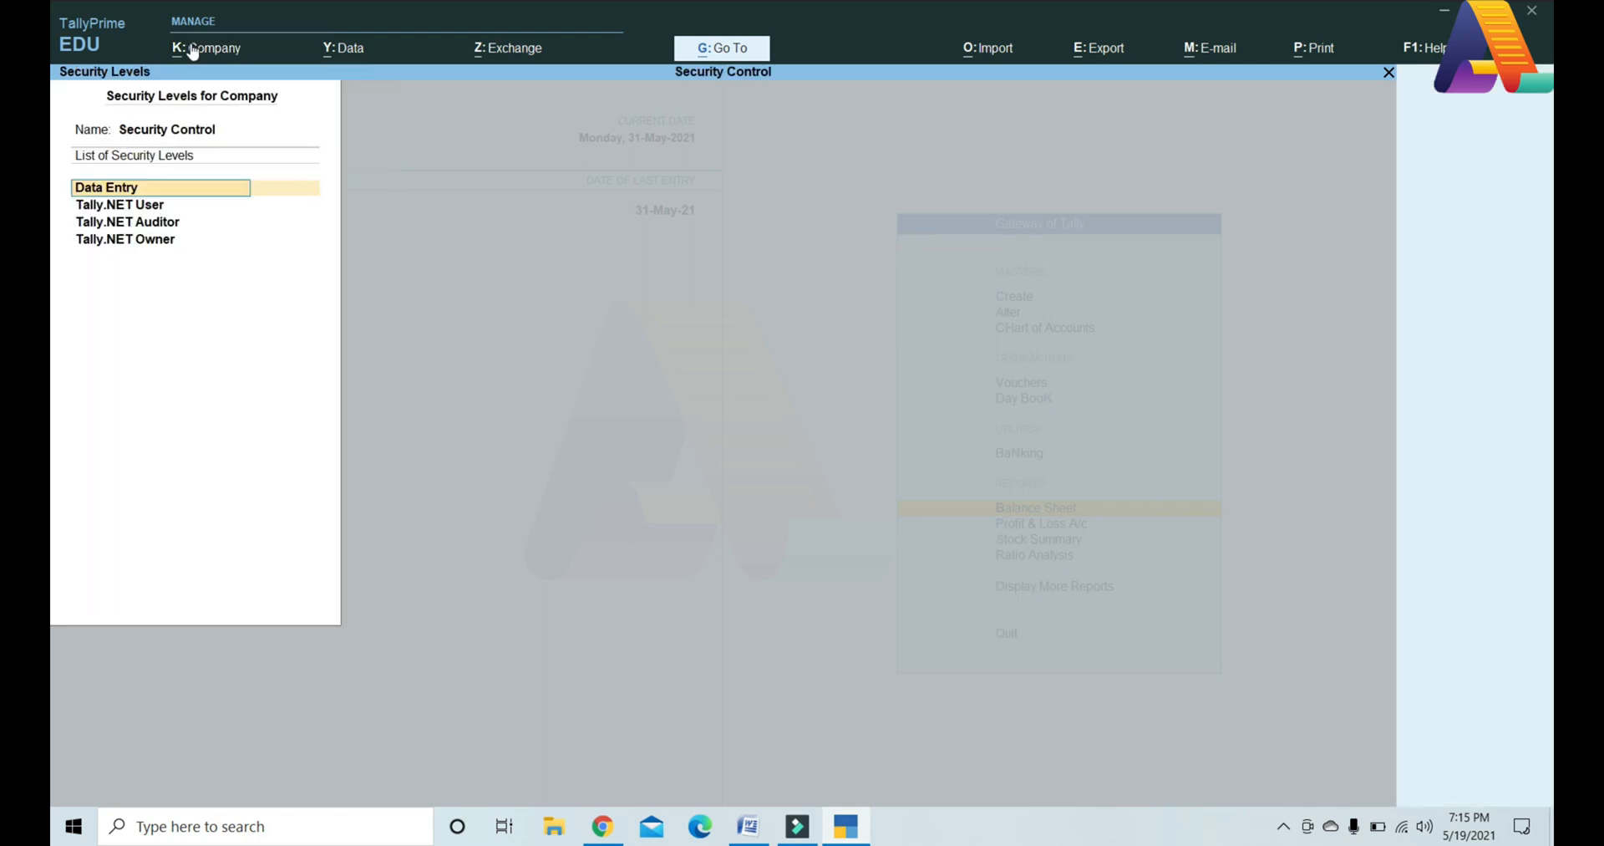
key(Down)
key(Down)
key(Down)
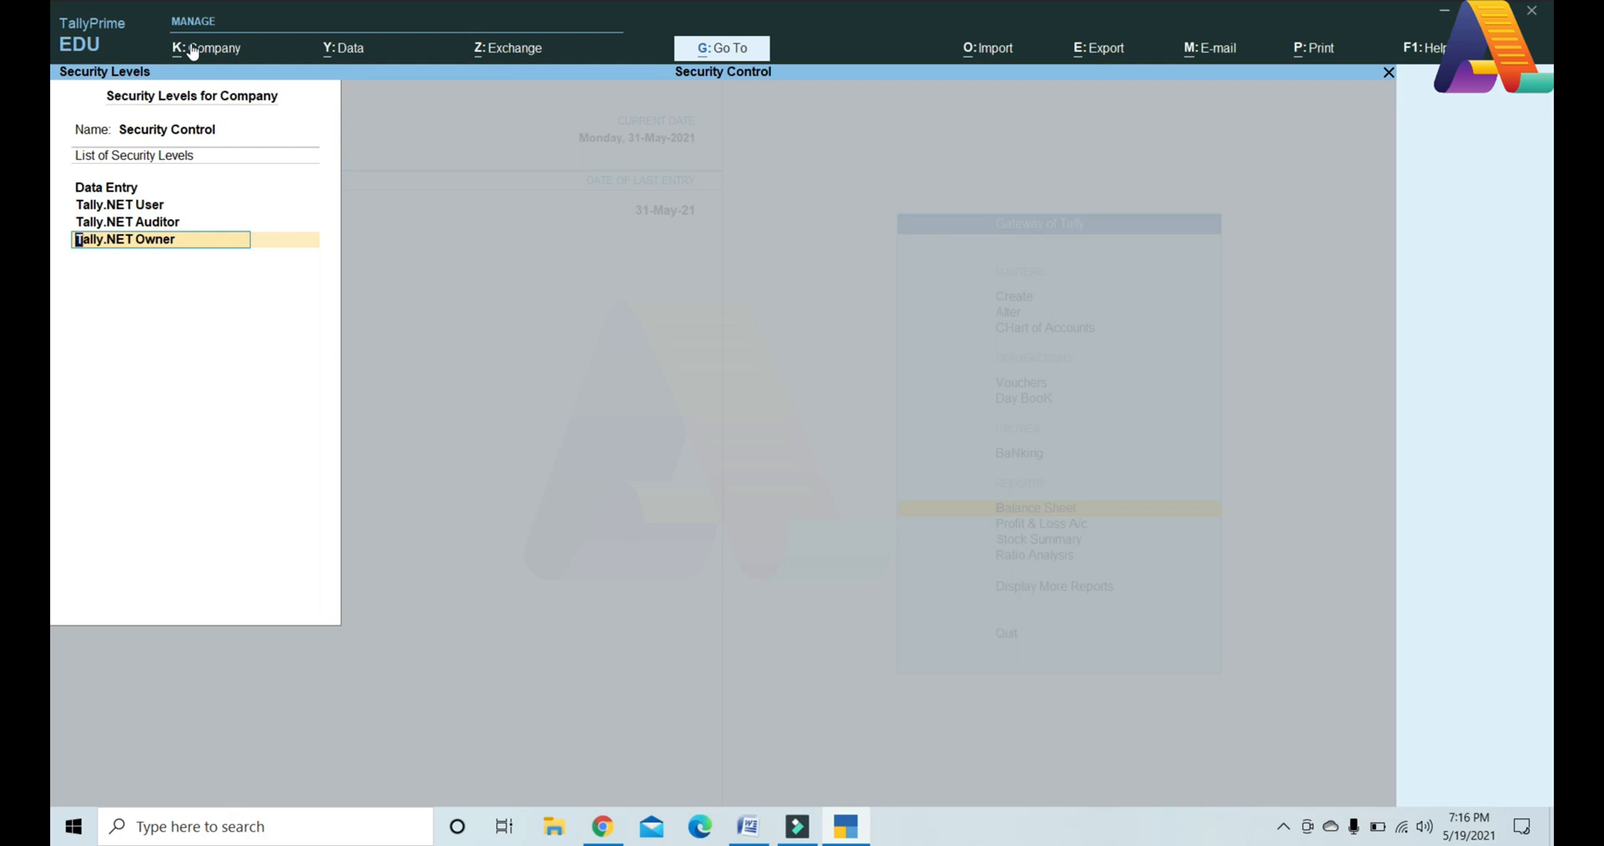
key(Return)
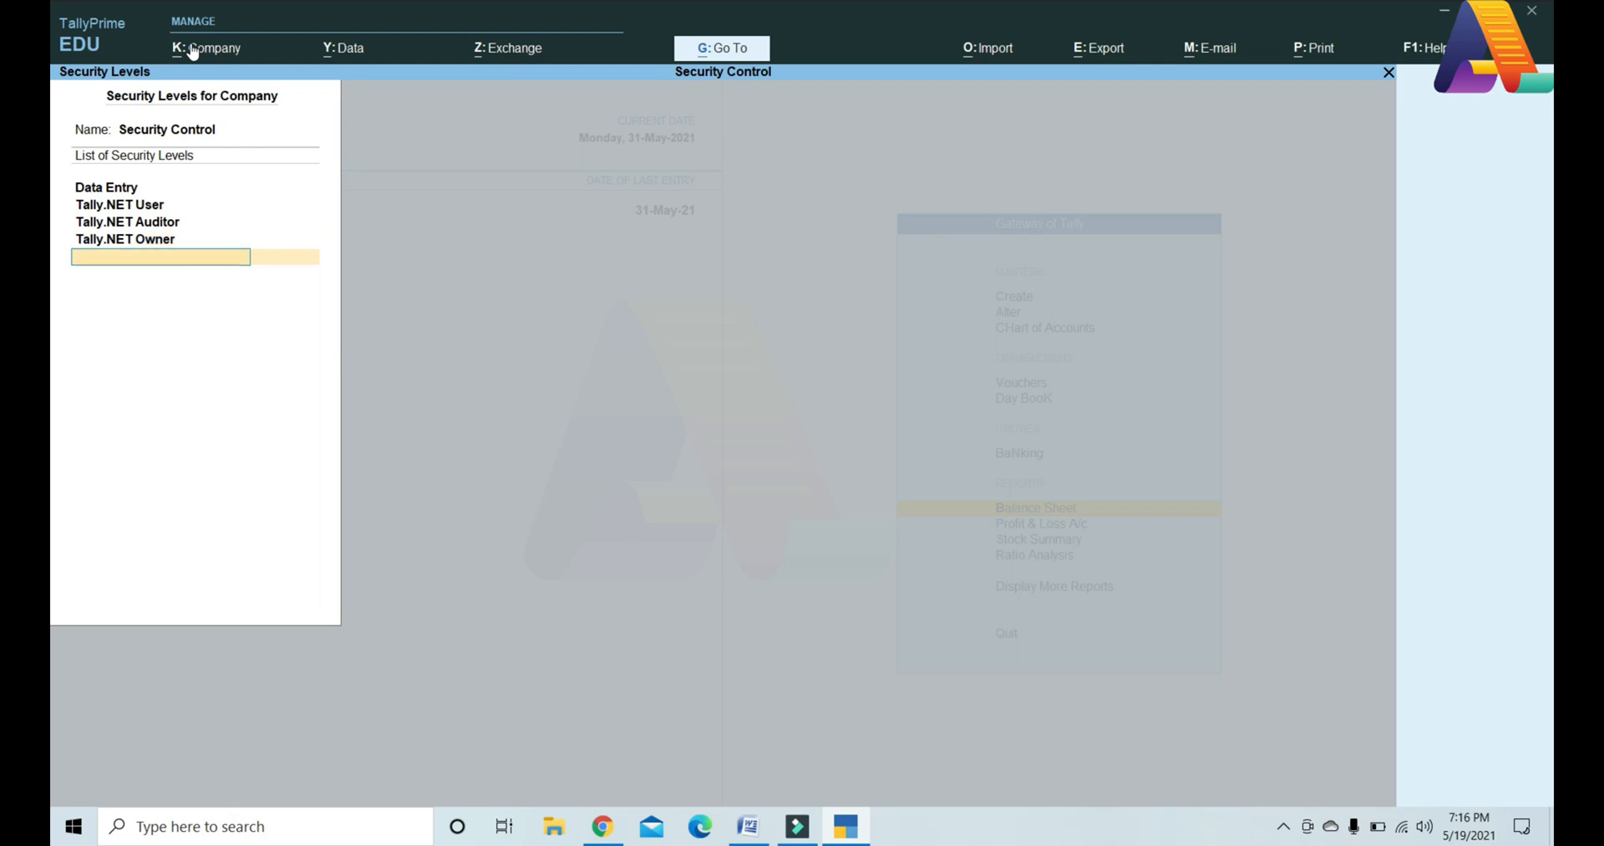
text(User B)
key(ctrl+a)
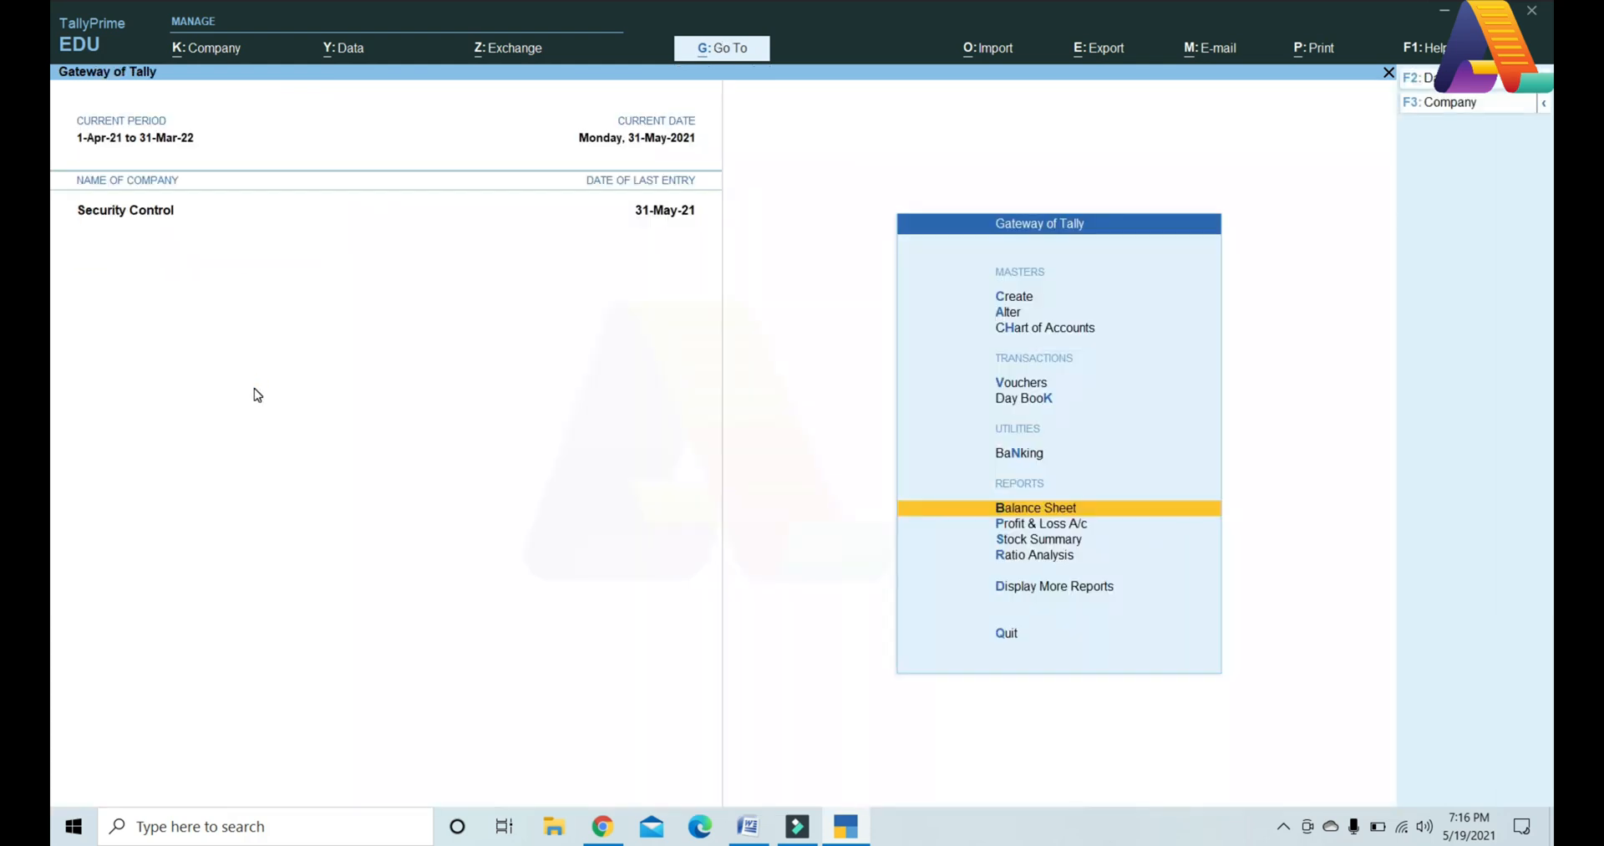
key(alt+k)
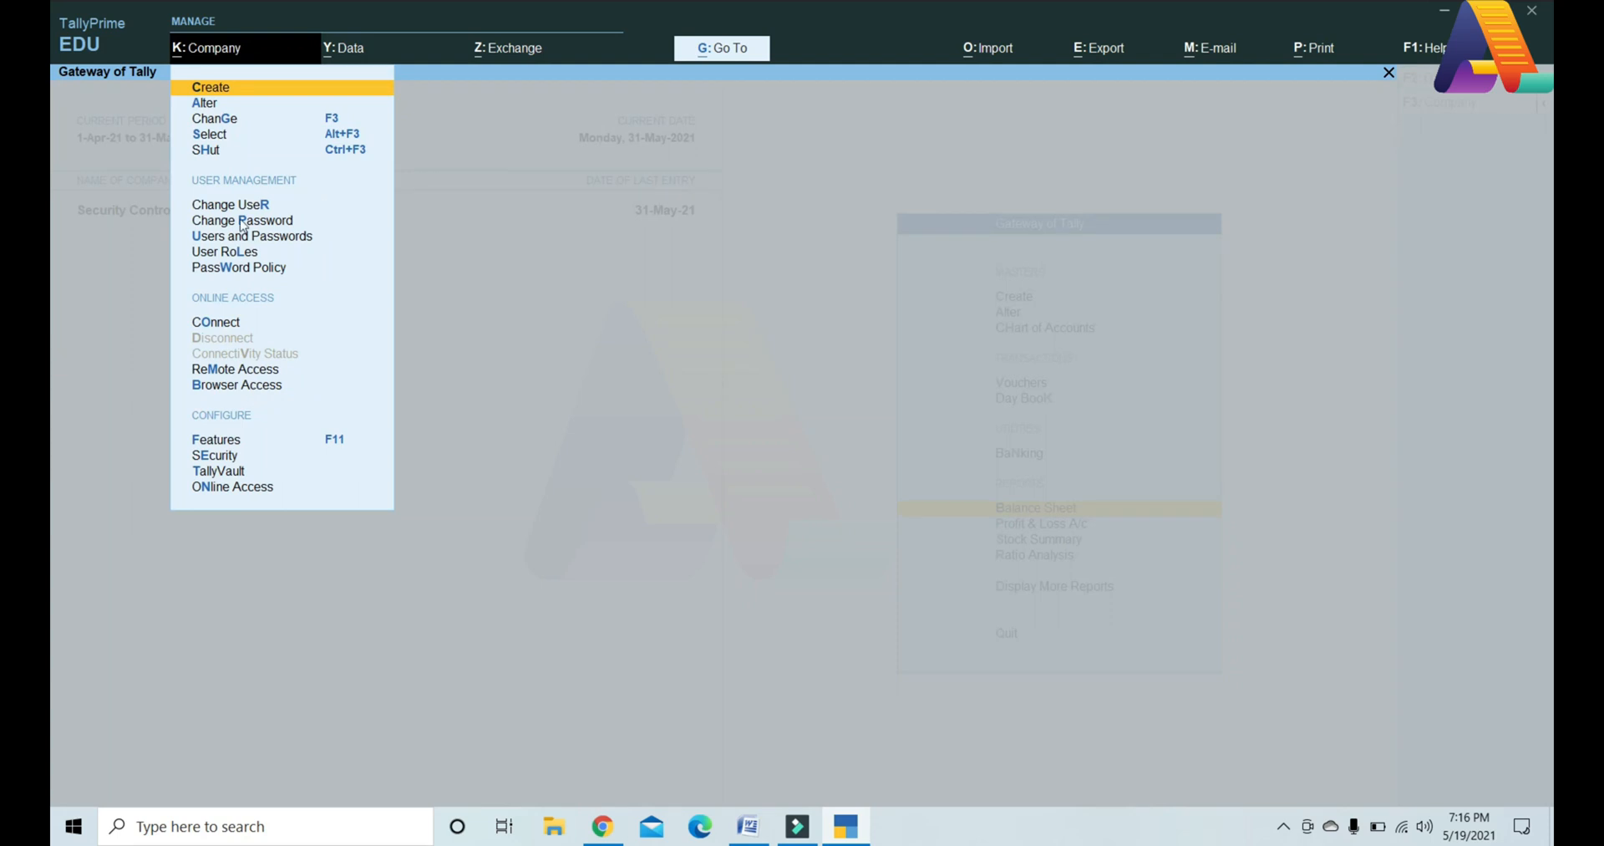
Step: Open the User B security level and base its basic facilities on User B
click(244, 261)
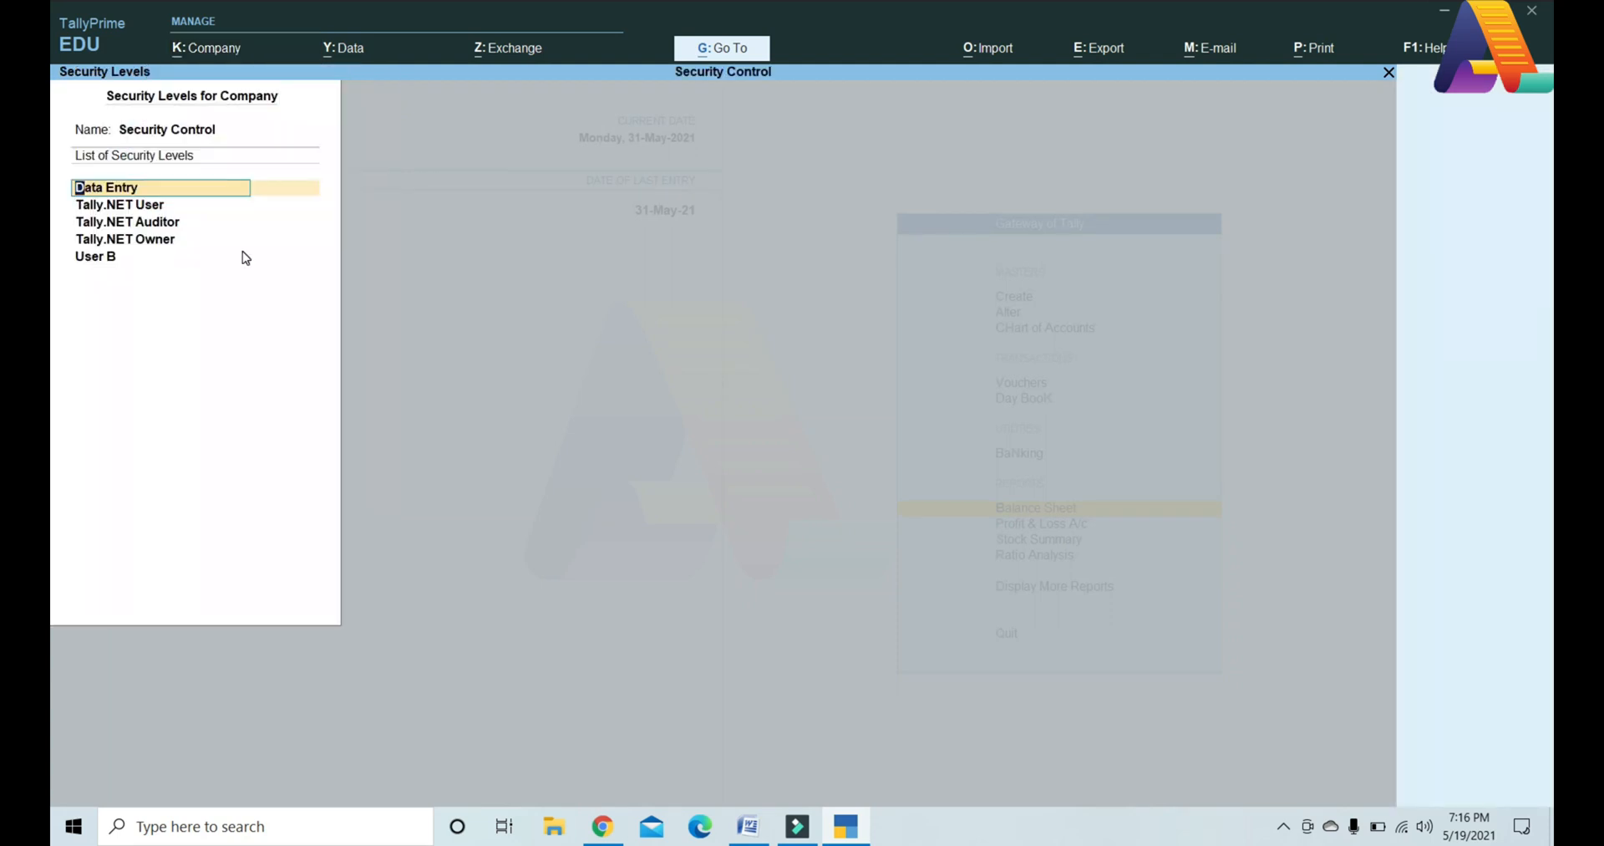
click(243, 256)
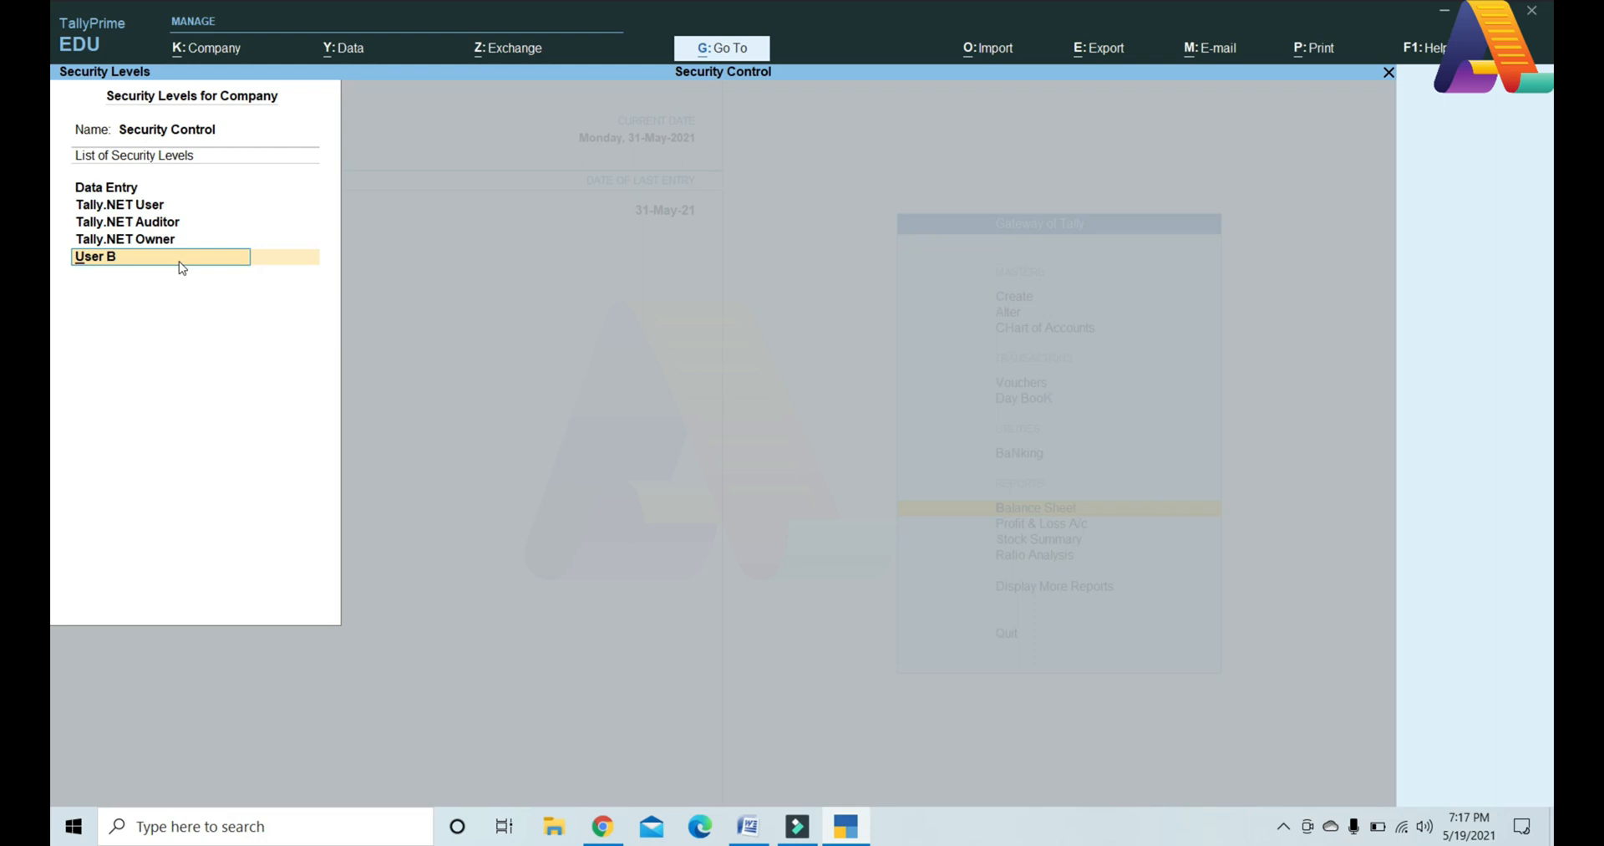
key(Return)
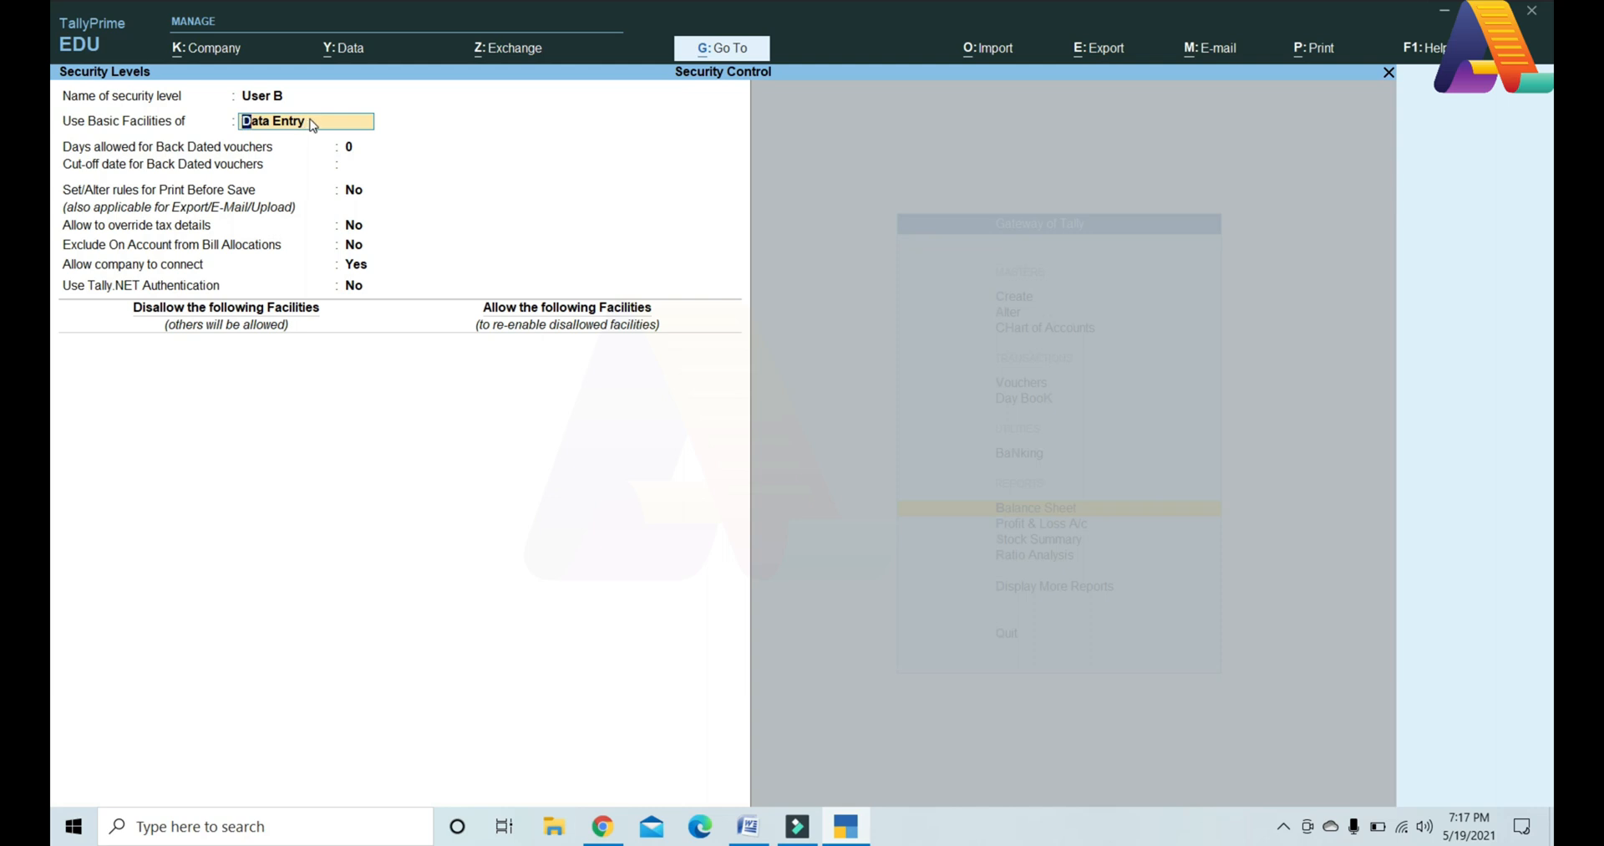
text(U)
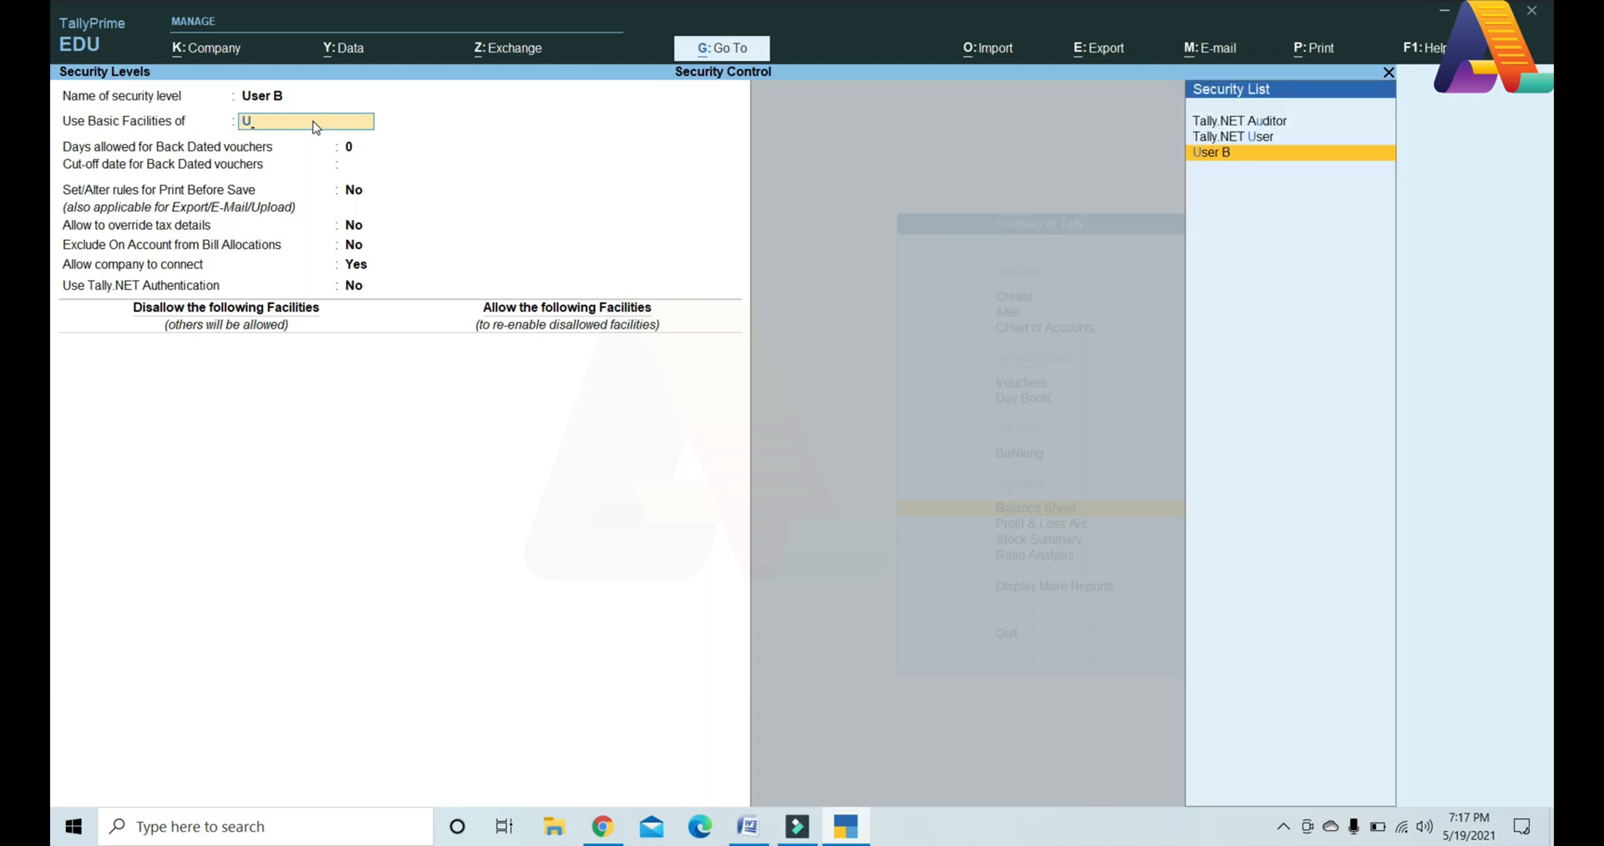
click(1231, 154)
key(Return)
key(Return)
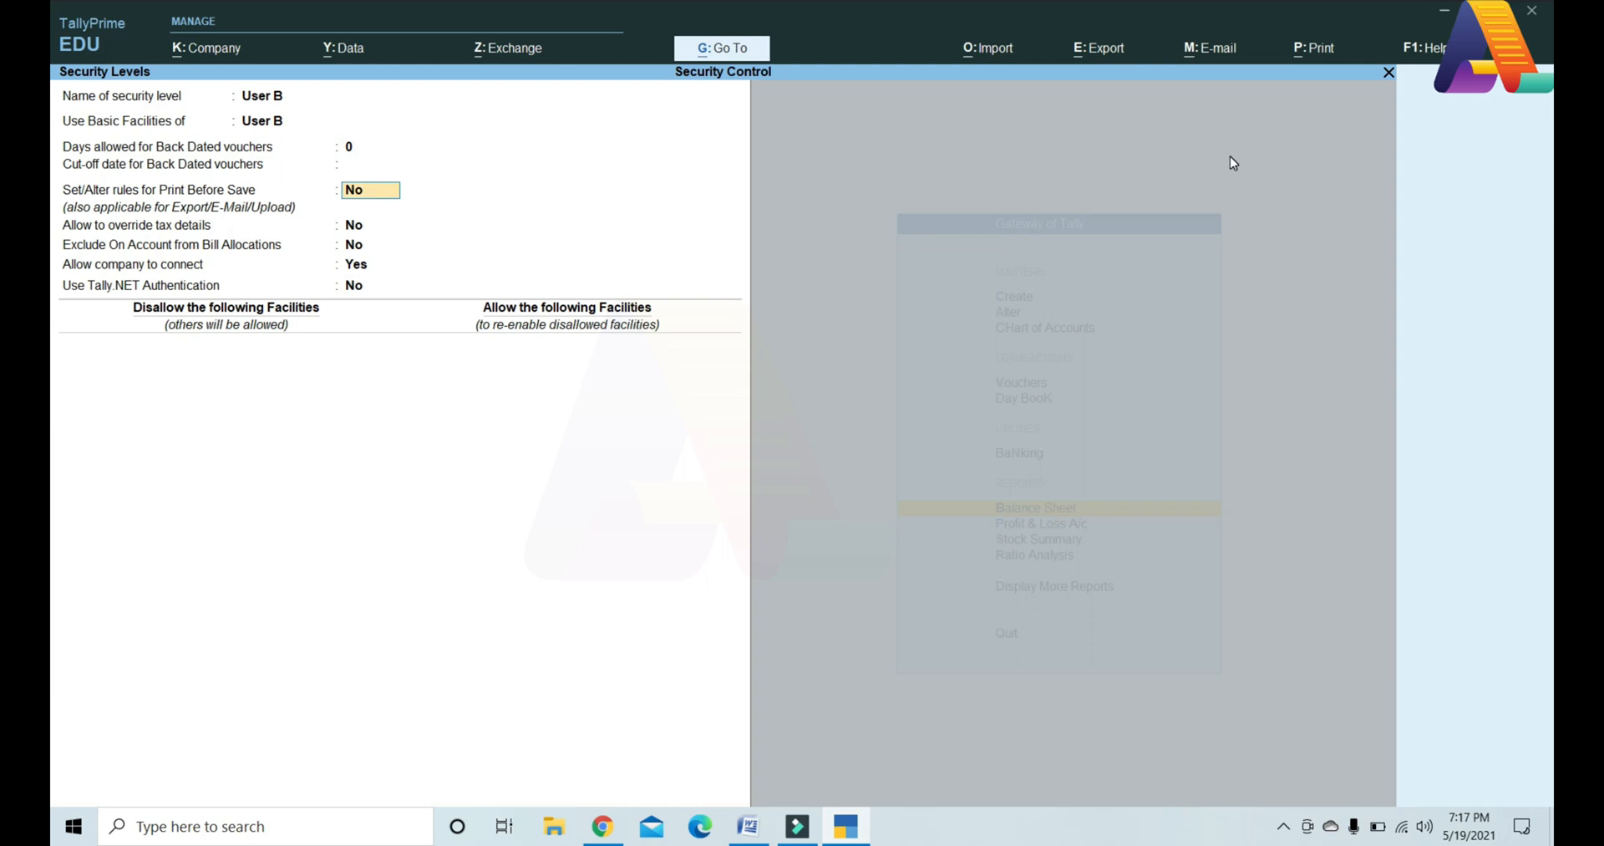
key(Return)
key(Return)
key(Return)
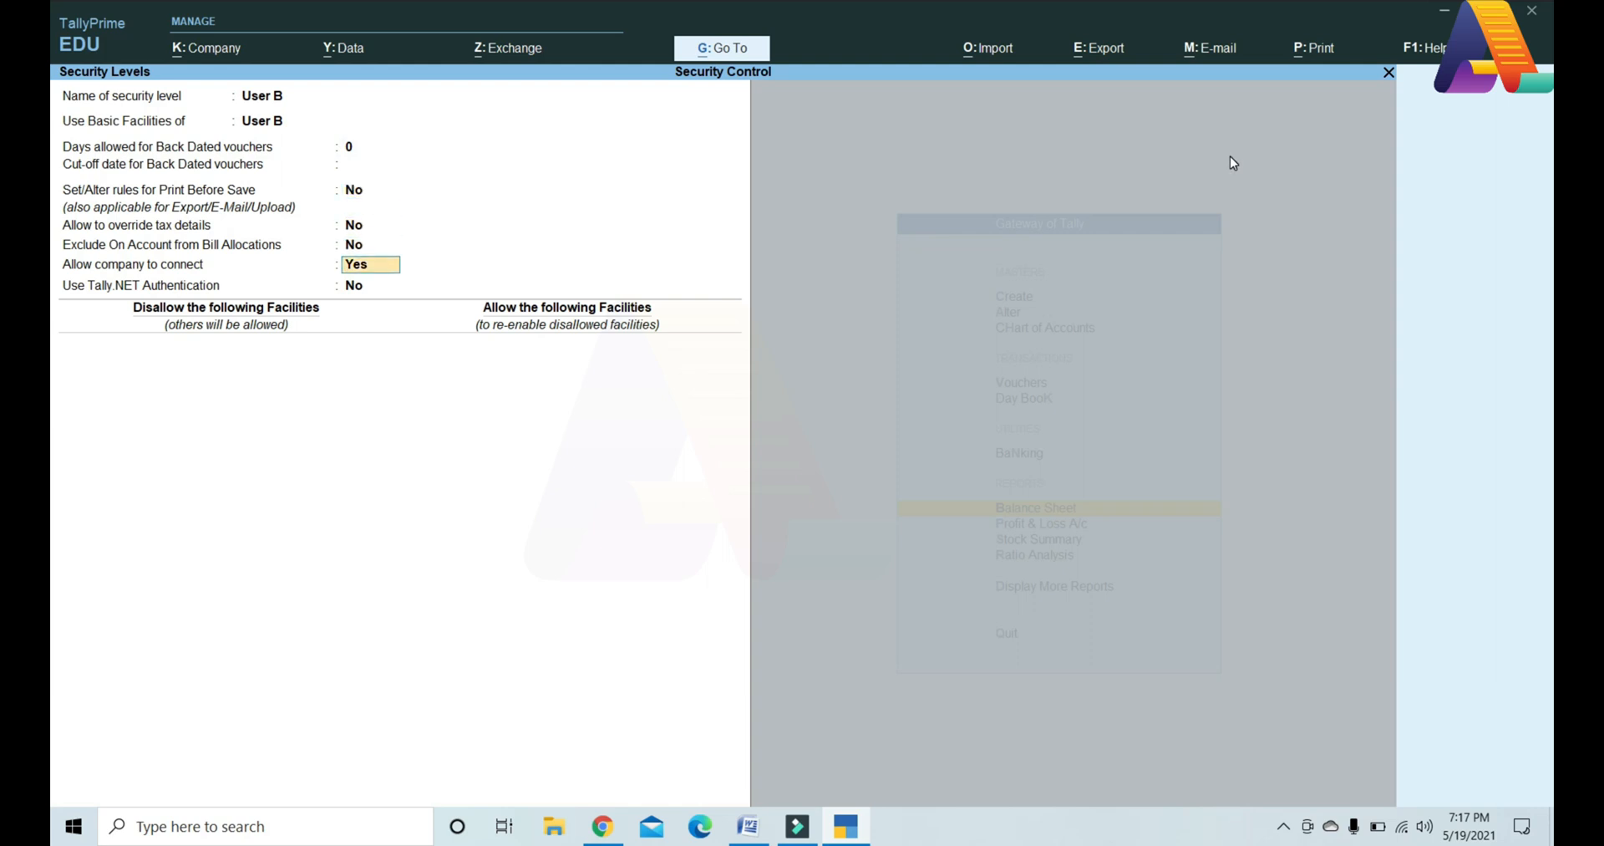
key(Return)
key(Return)
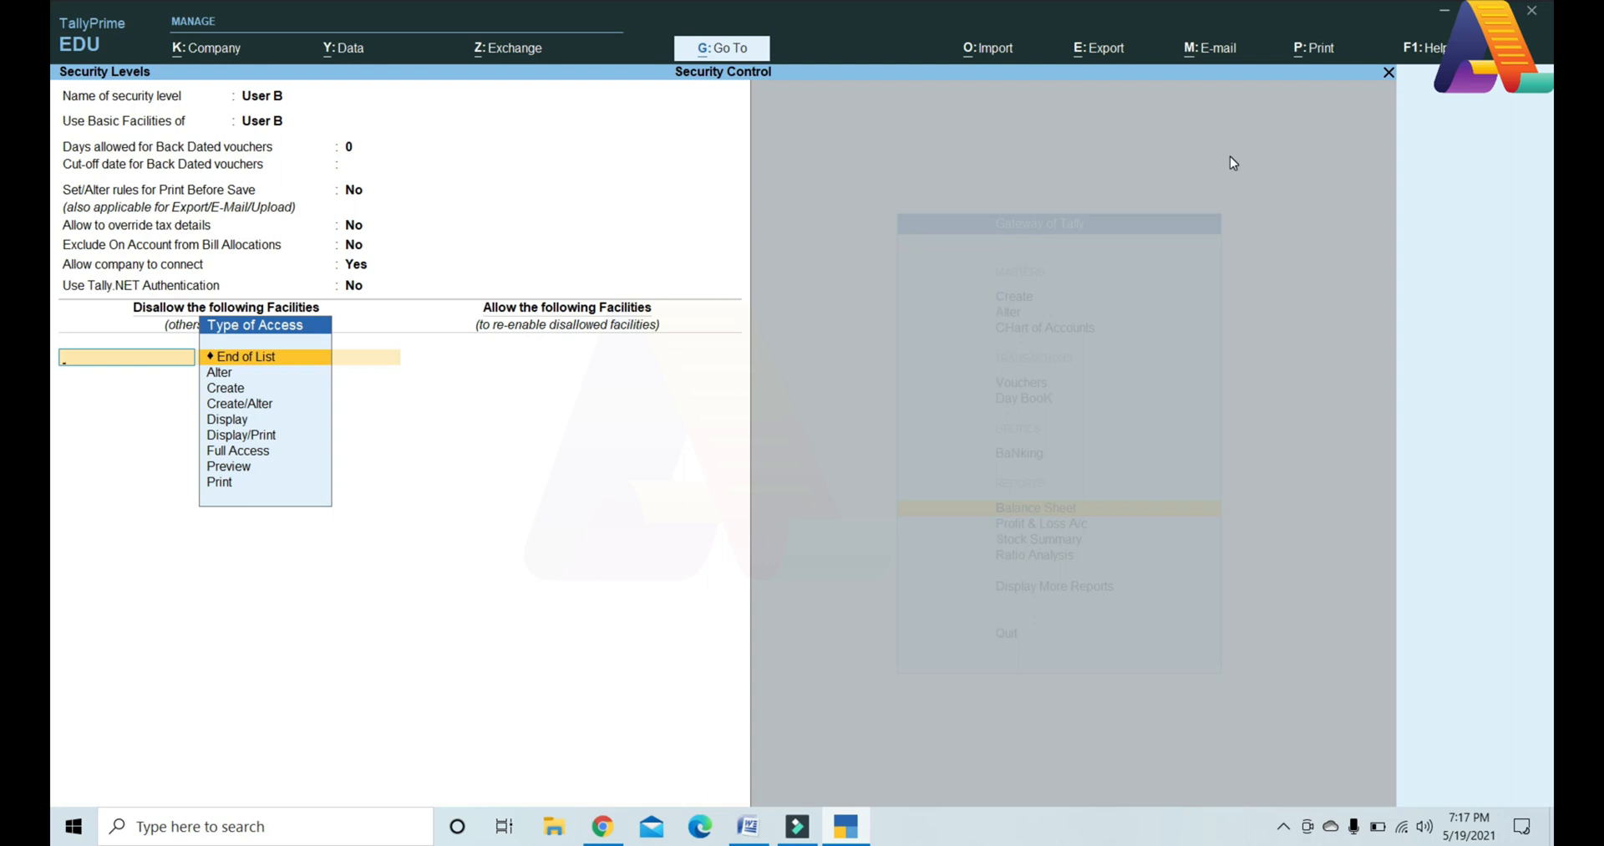
Step: Disallow Full Access to Accounting Vouchers, allow Create for Purchase only, and save the role
text(Full Access)
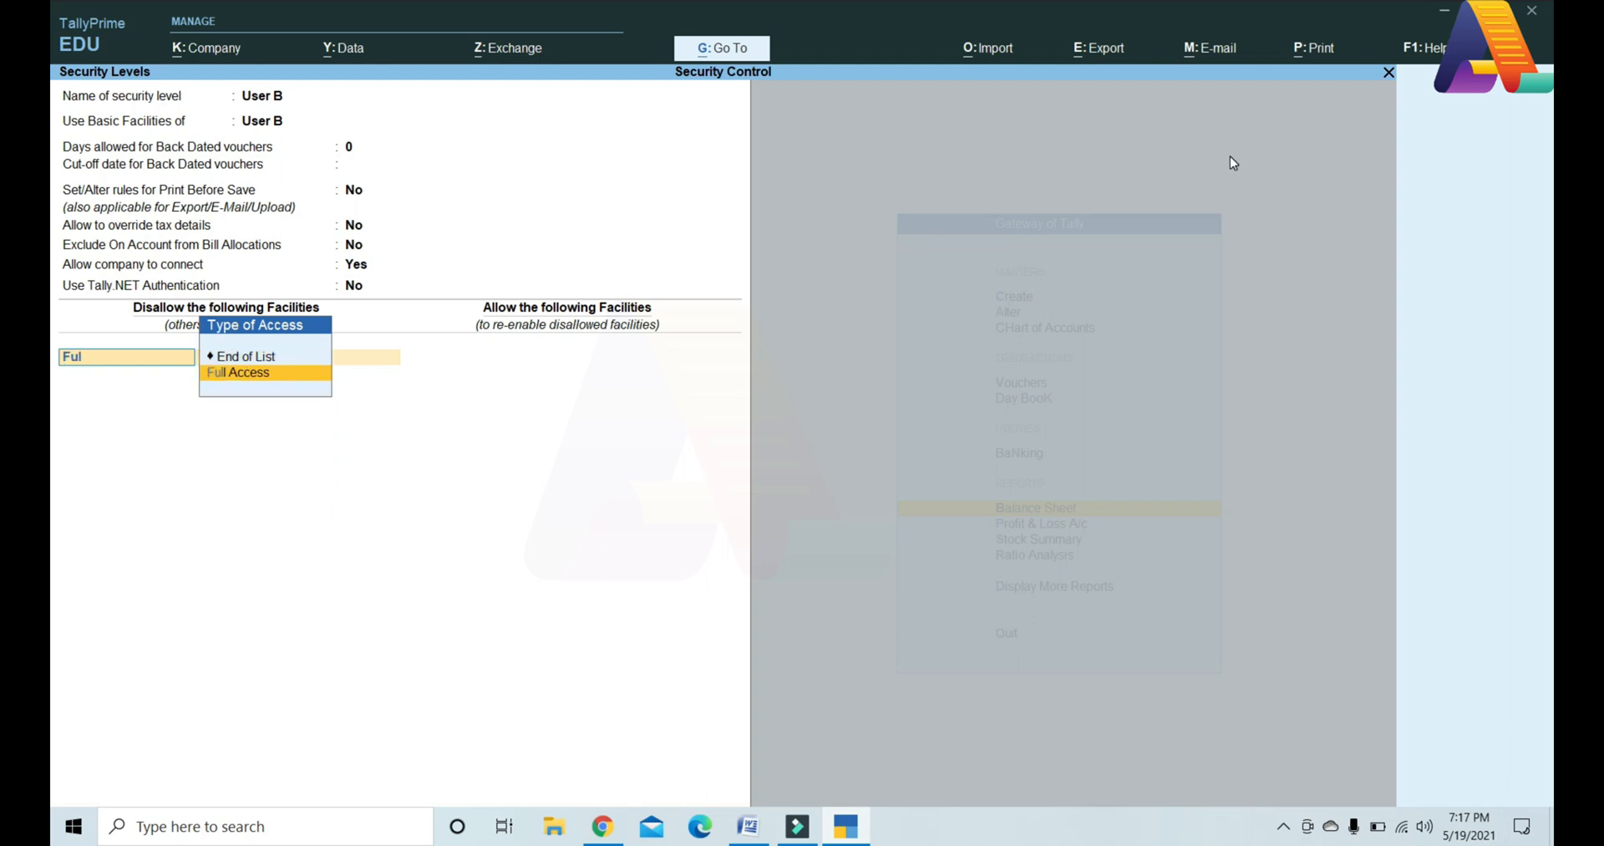
key(Return)
text(Acc)
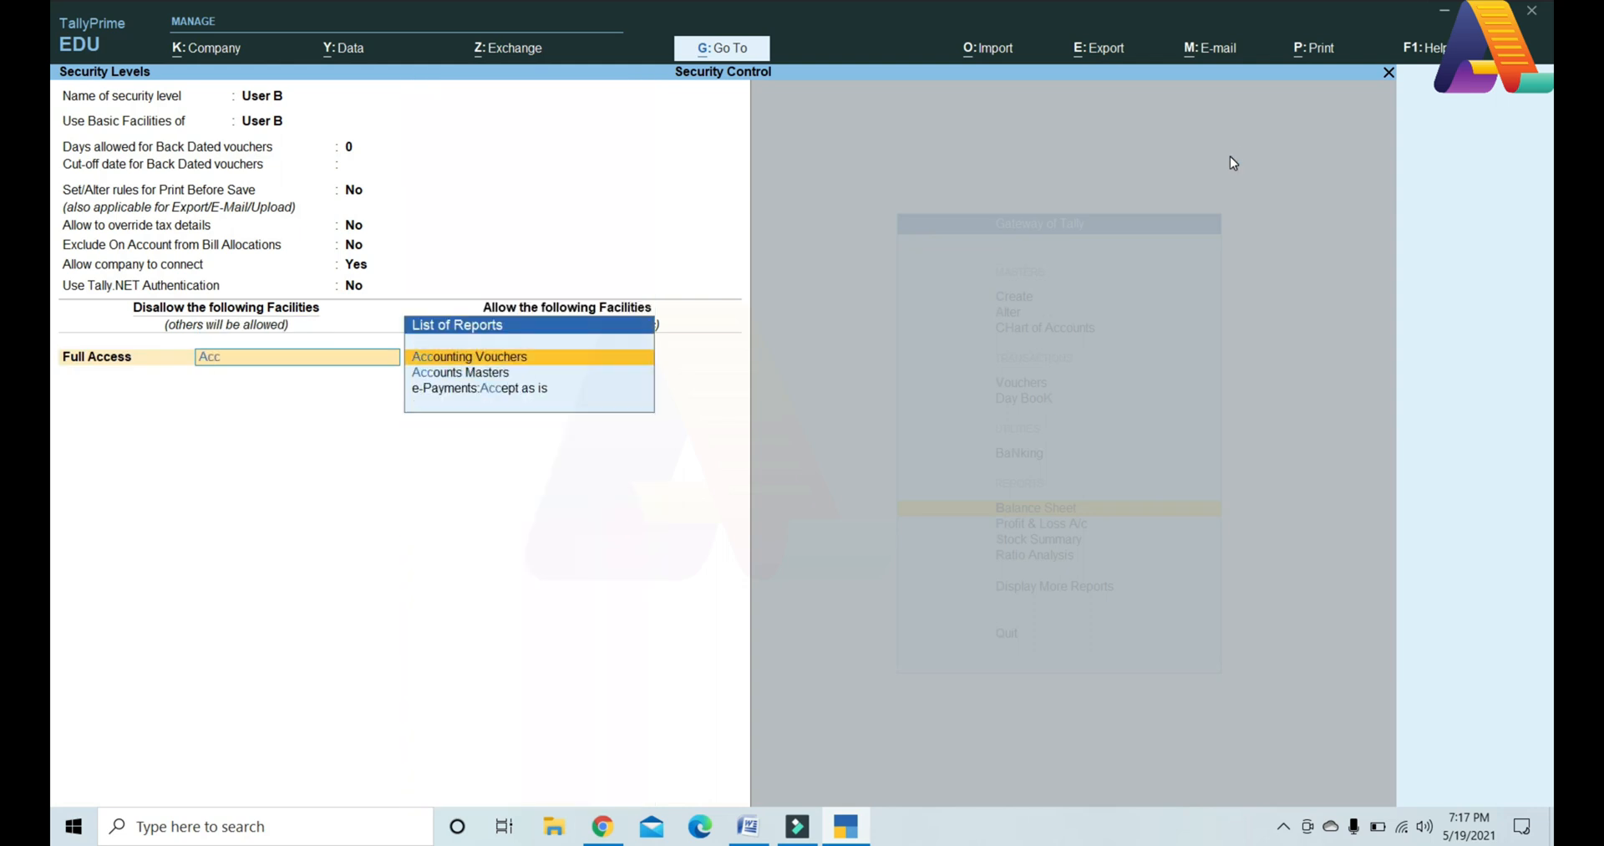
key(Return)
key(Return)
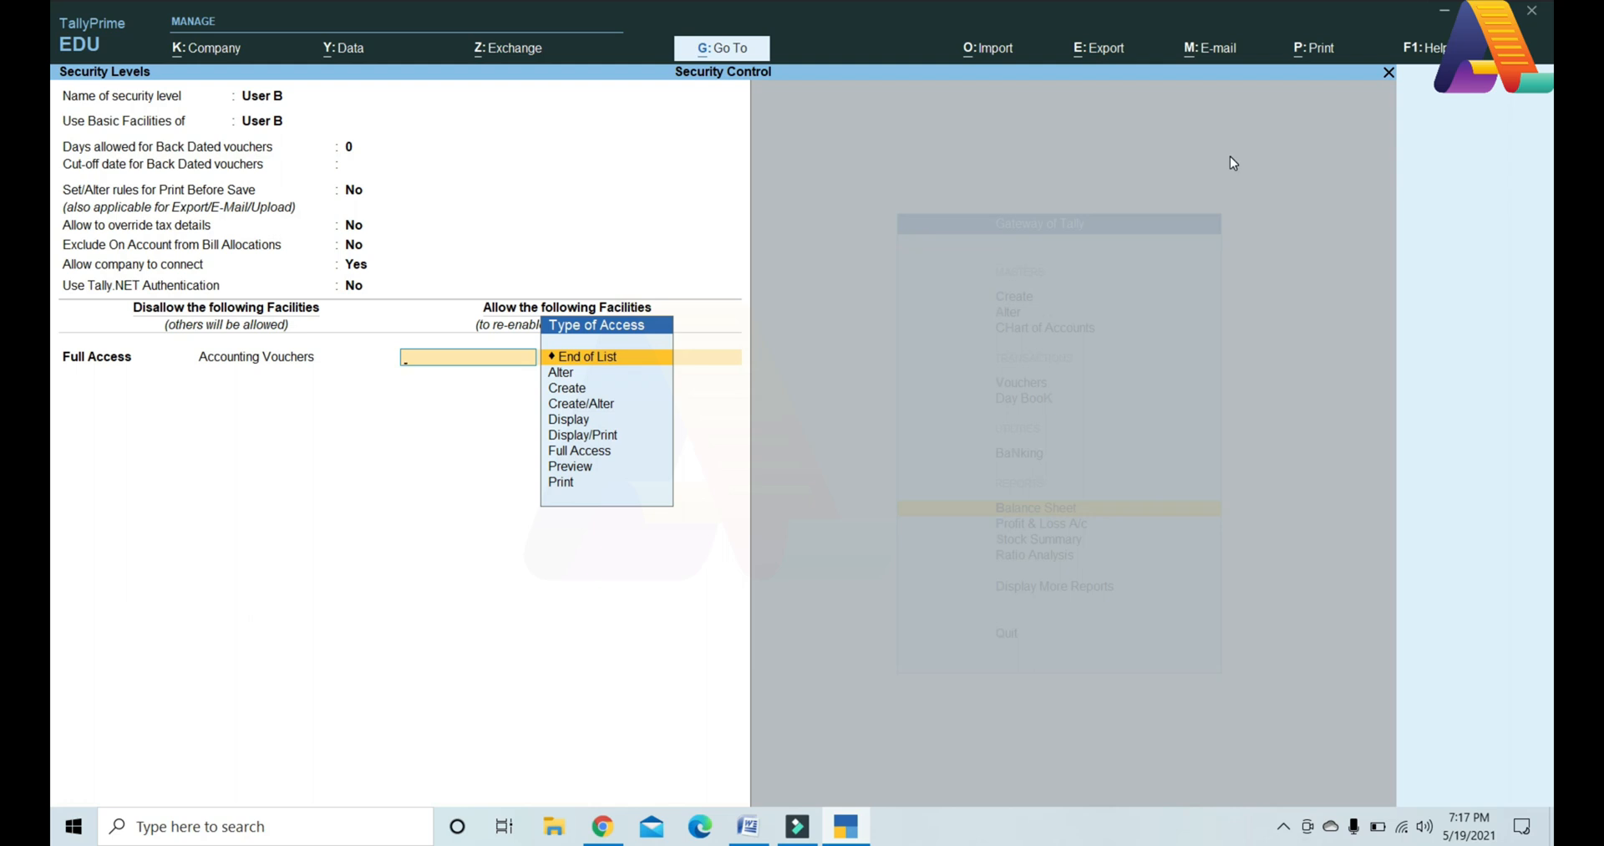
key(Down)
key(Down)
key(Return)
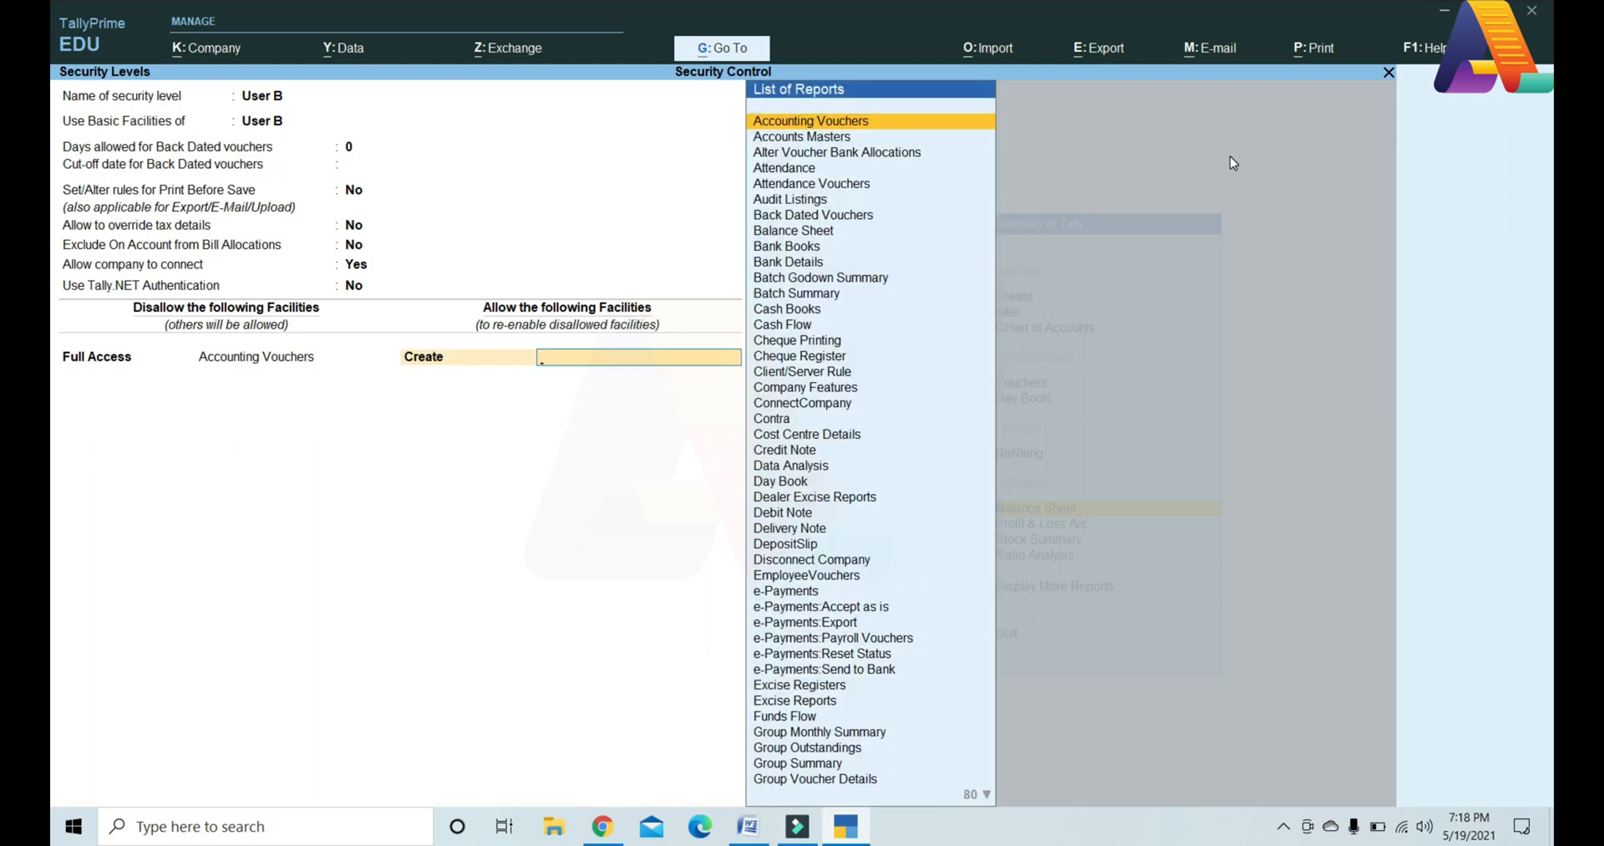
text(Pur)
key(Return)
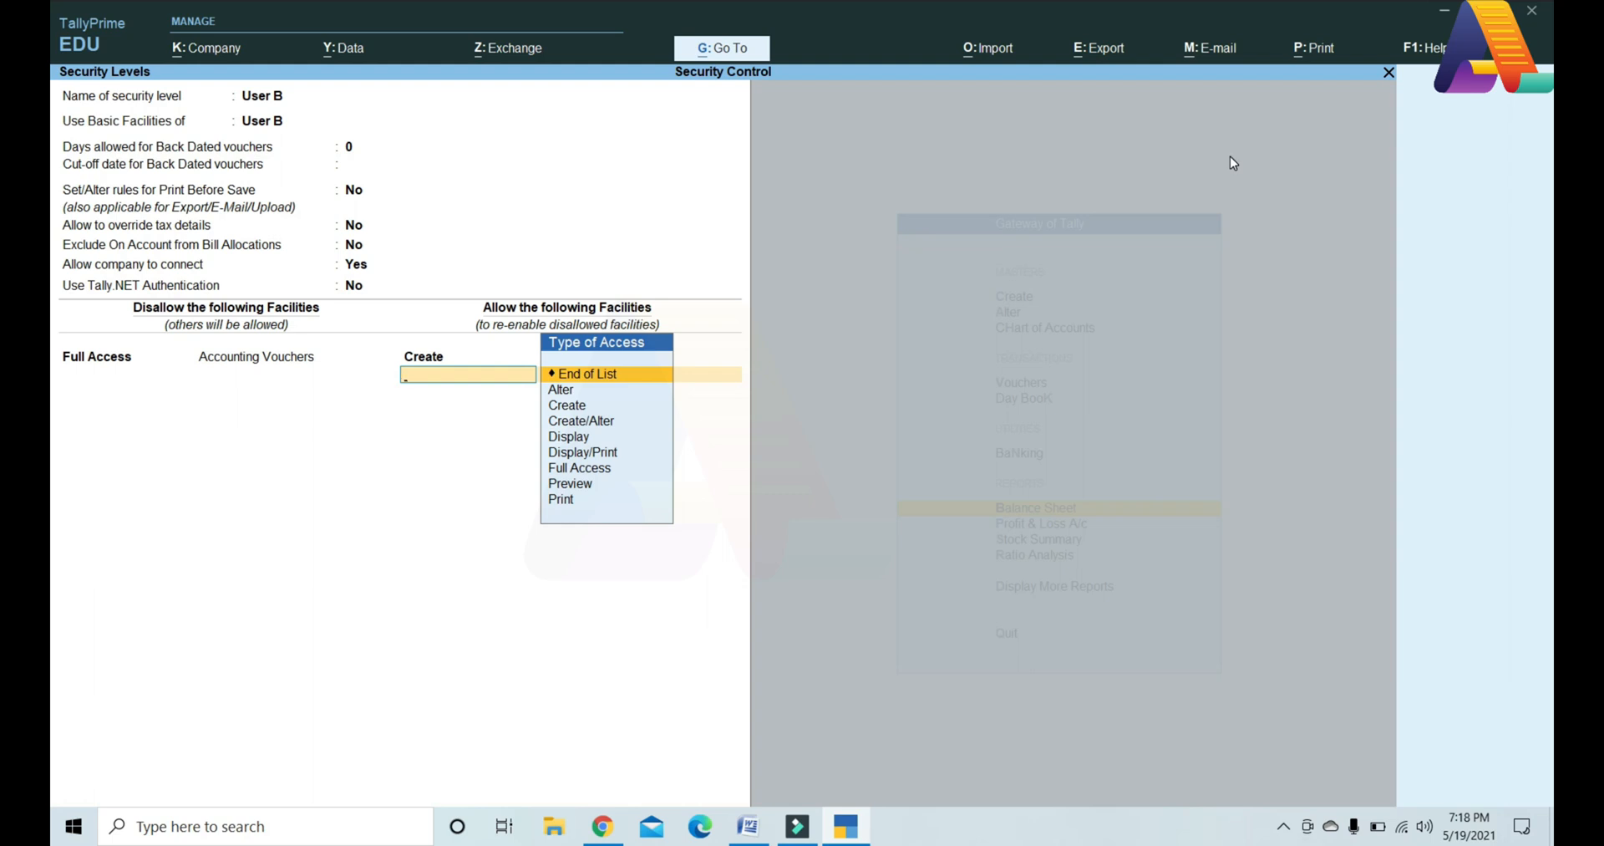
key(Return)
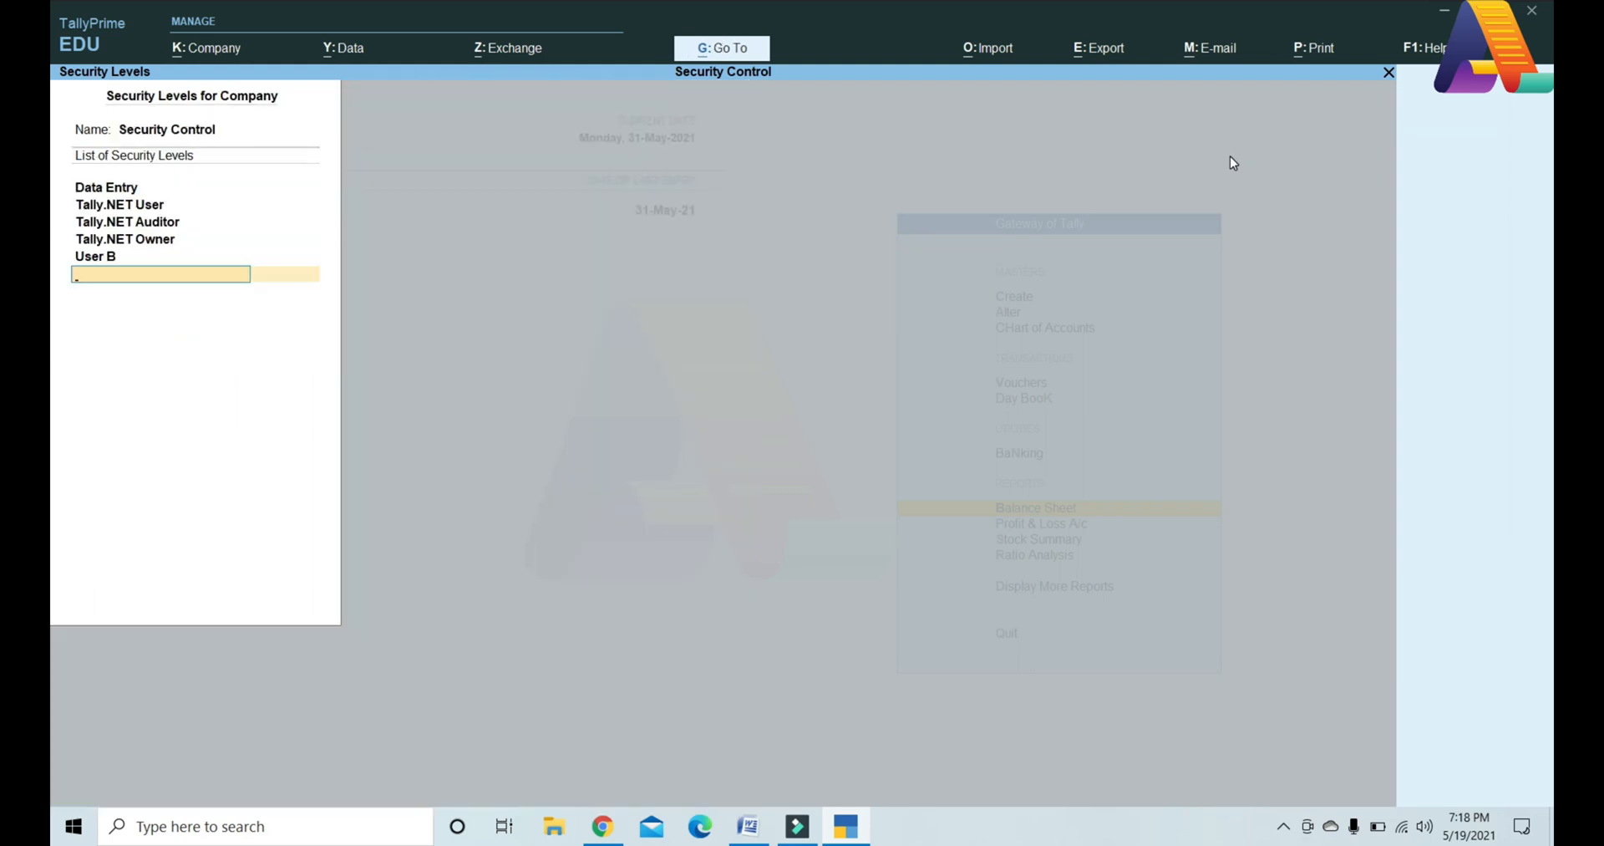
Step: In Users and Passwords, add a new user with the User B role, its username and password
key(ctrl+a)
click(238, 48)
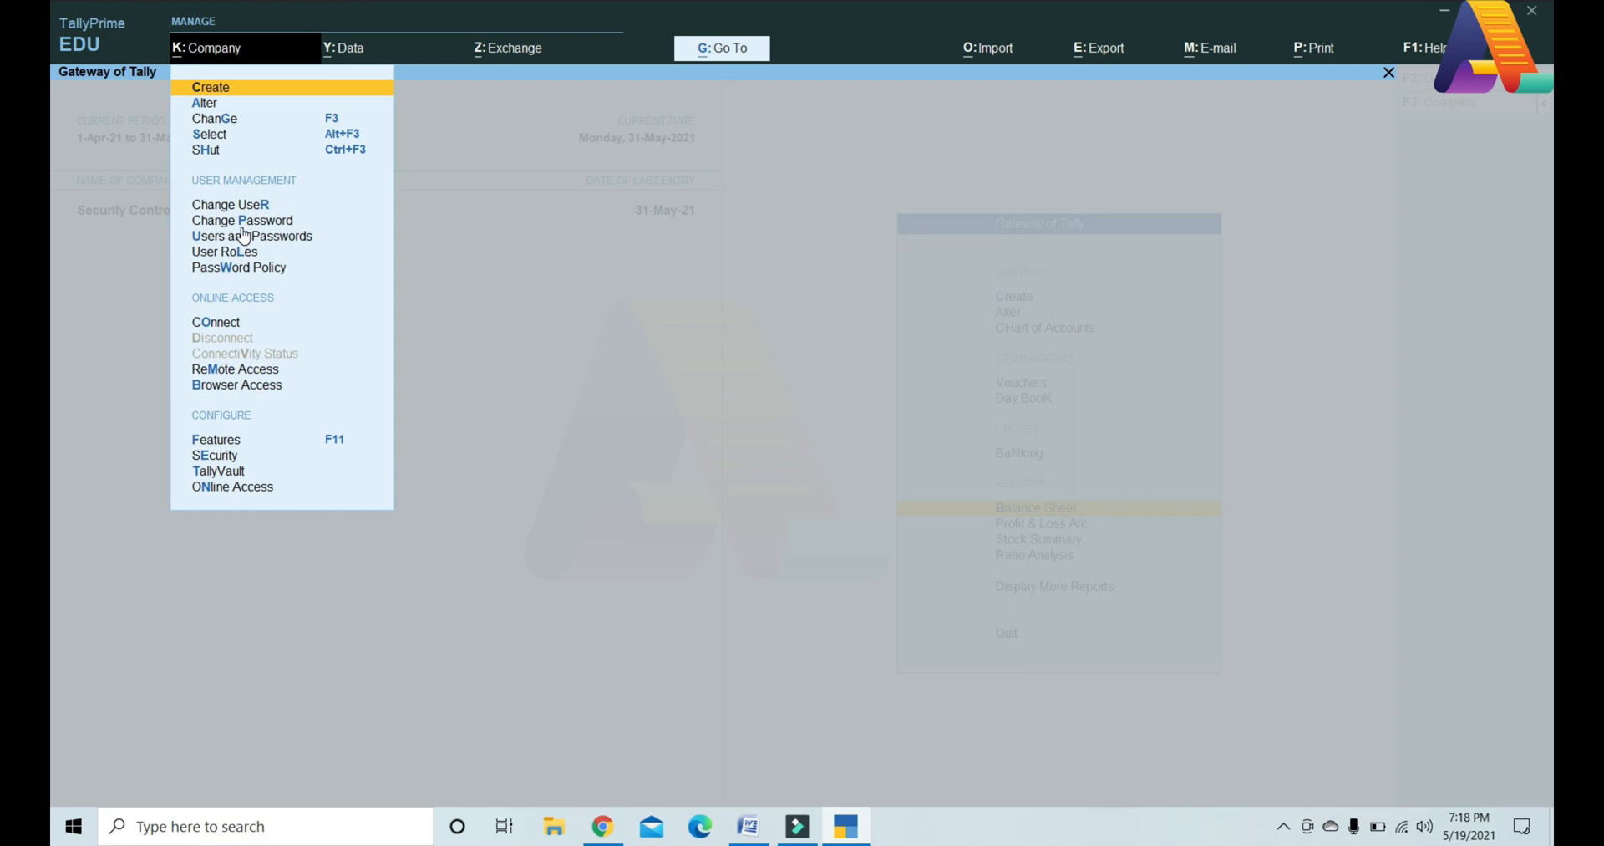
click(244, 236)
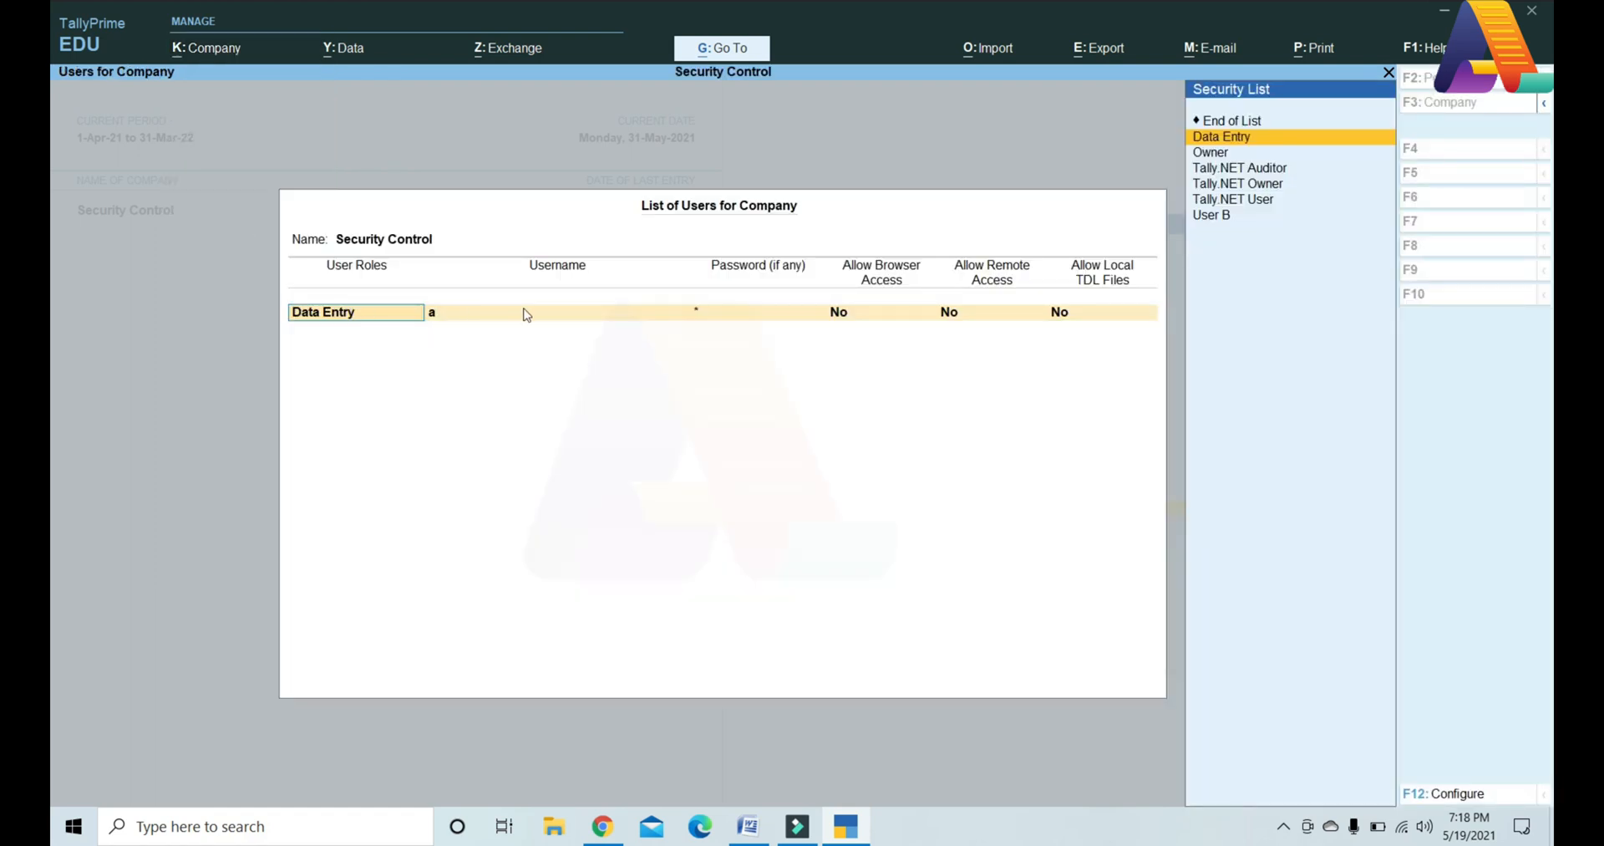
key(Return)
key(Return)
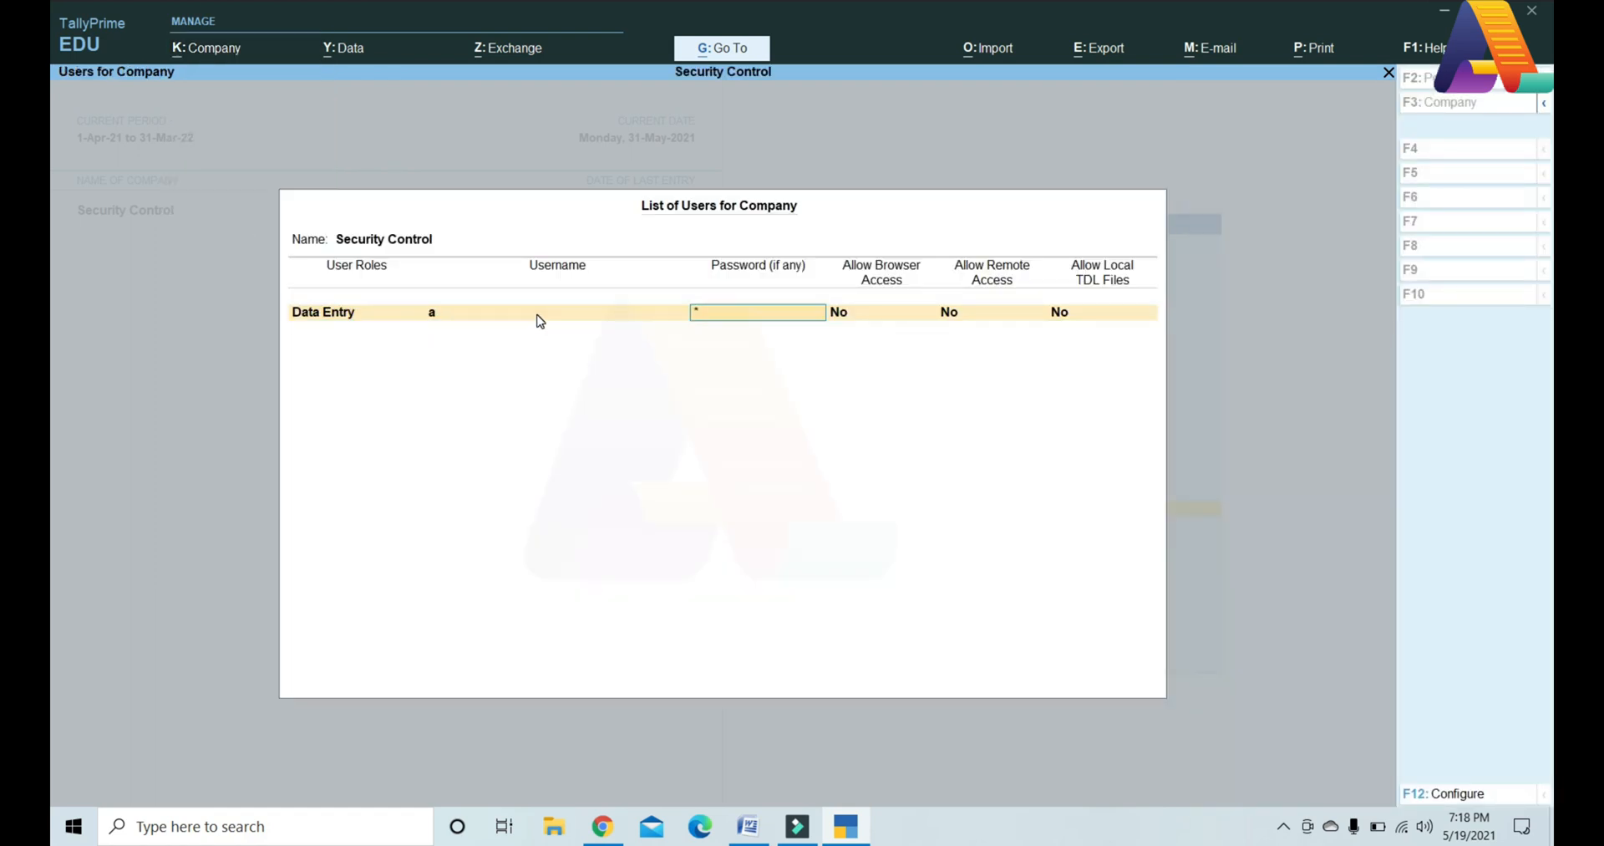
key(Return)
key(Down)
key(Down)
key(Down)
key(Down)
key(Down)
key(Down)
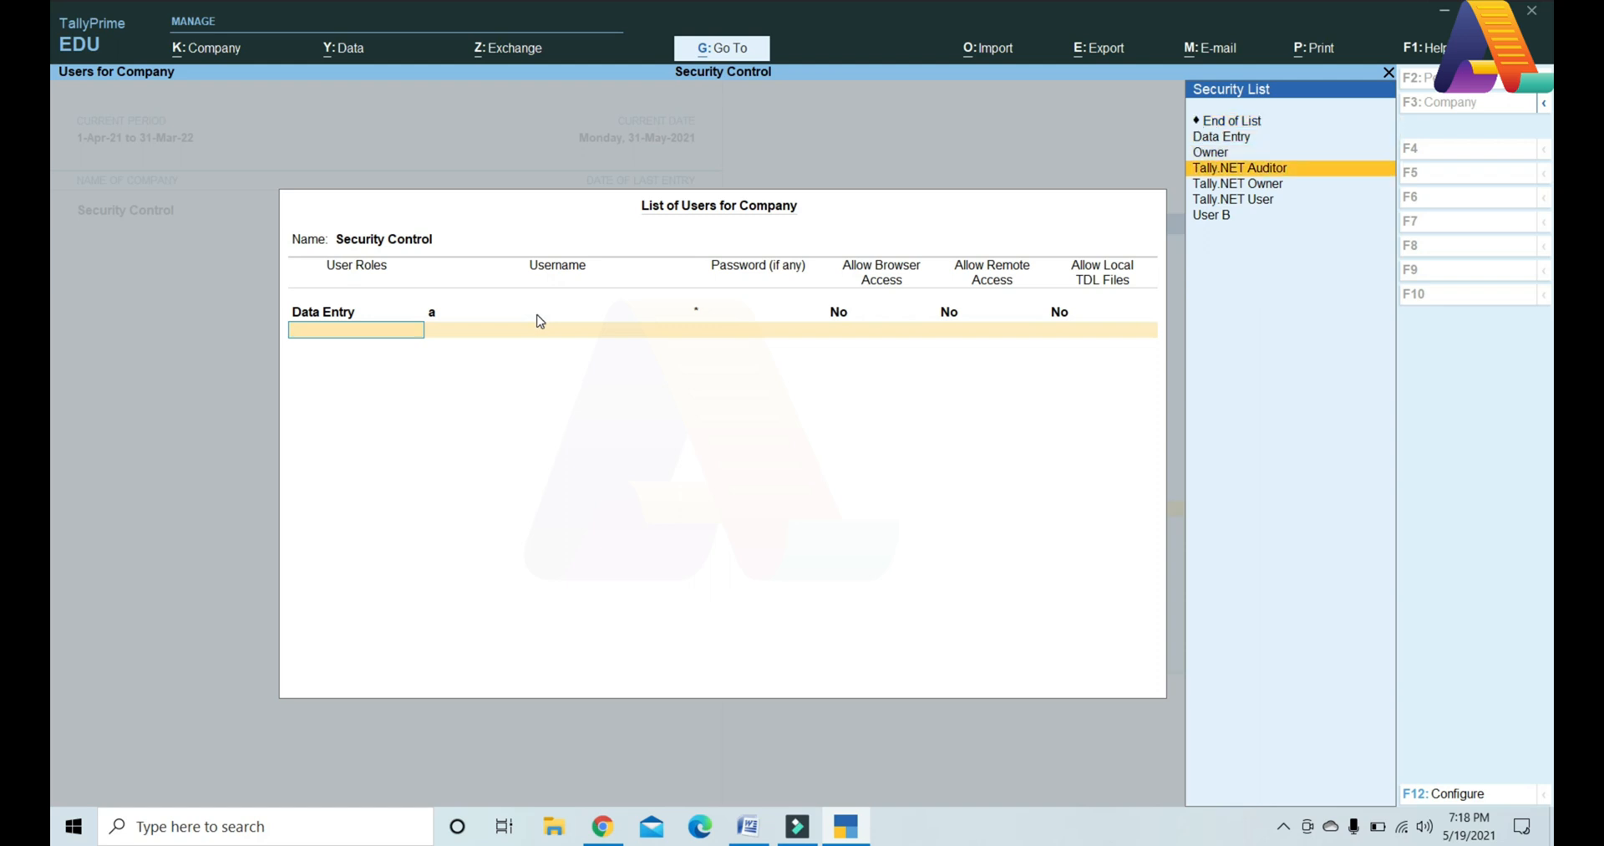
key(Return)
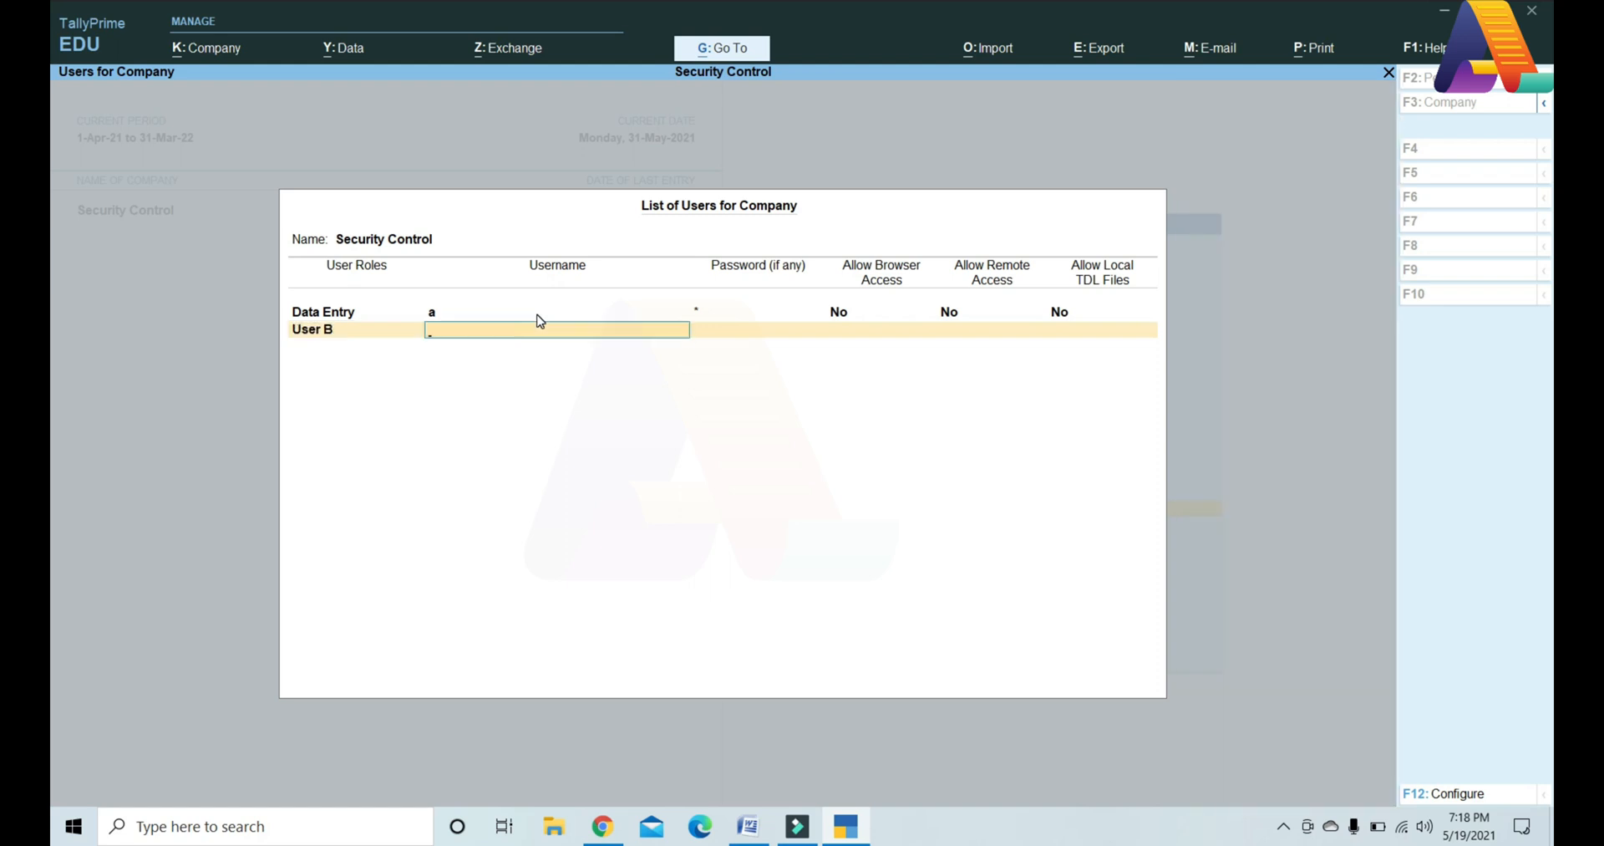
text(b)
key(Return)
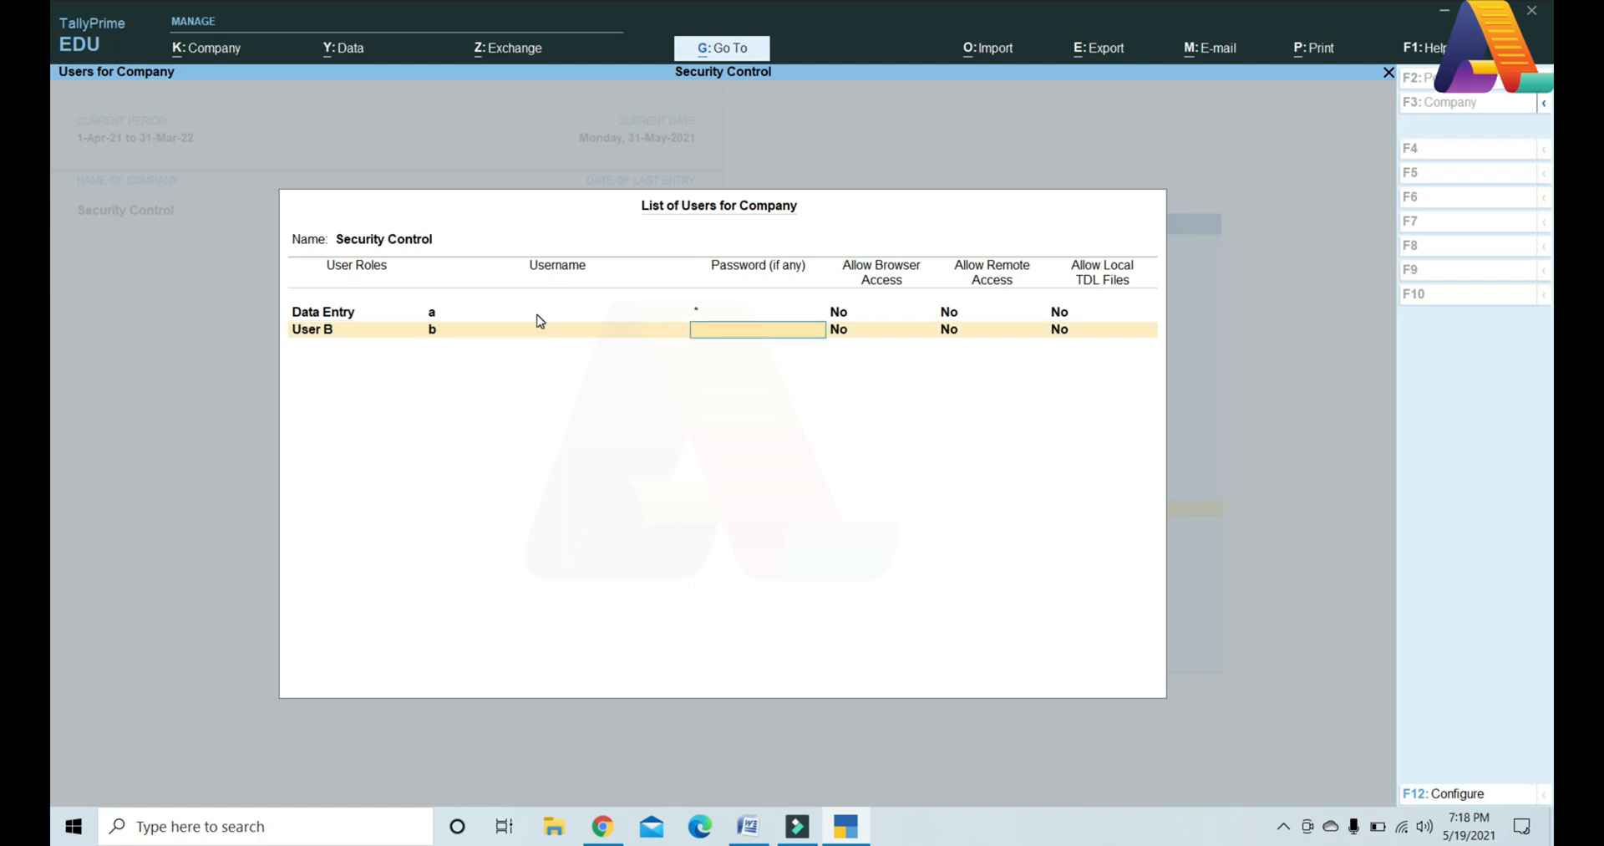
text(*)
key(Return)
key(Return)
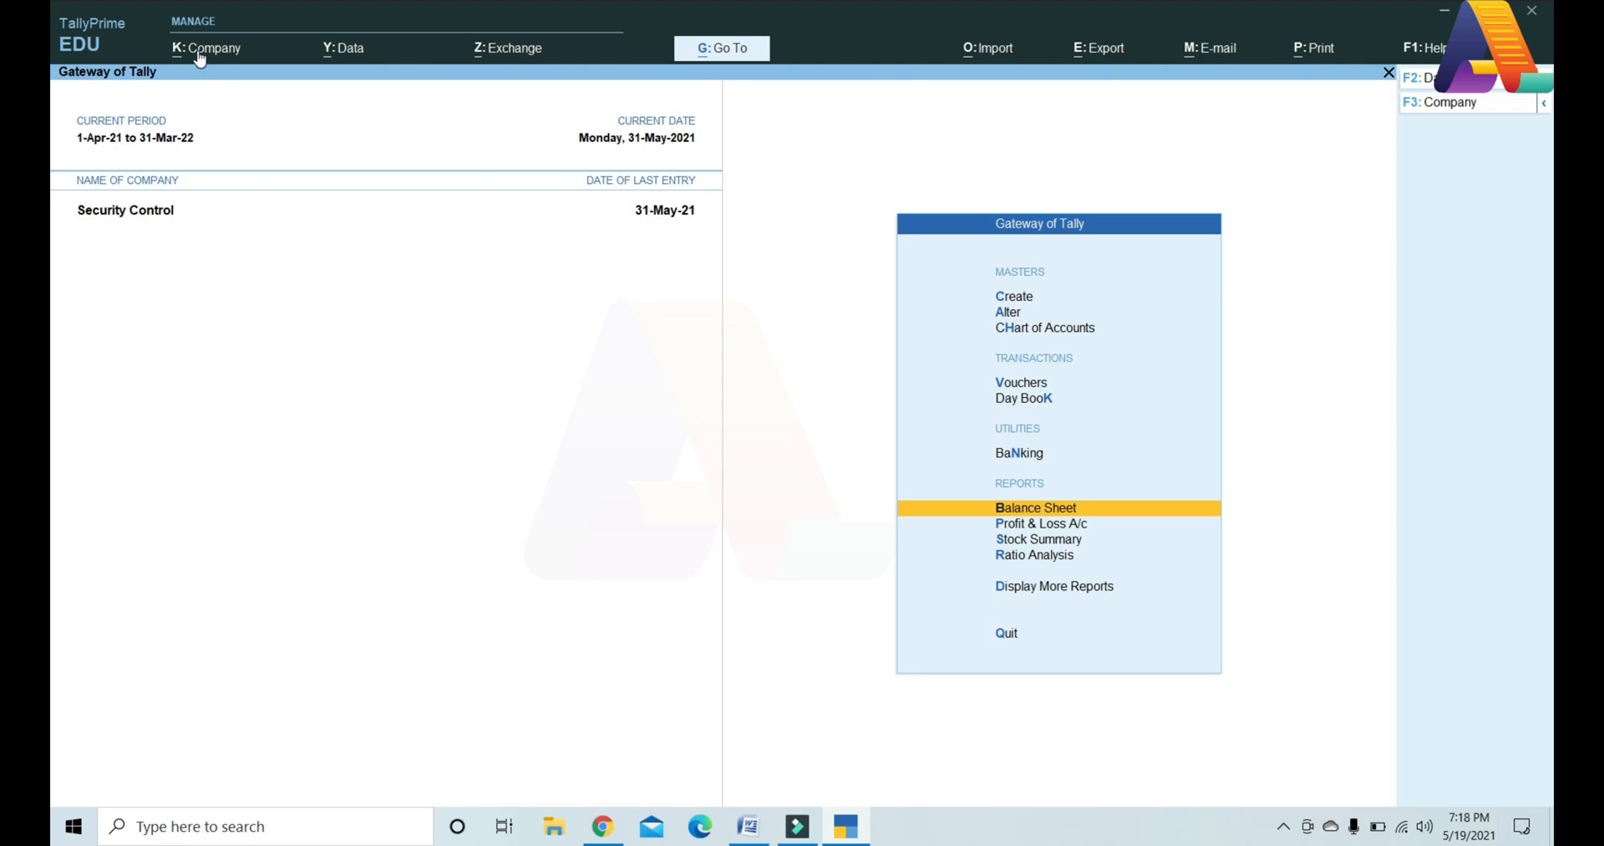
Step: Log in as the new user holding the User B role
click(200, 52)
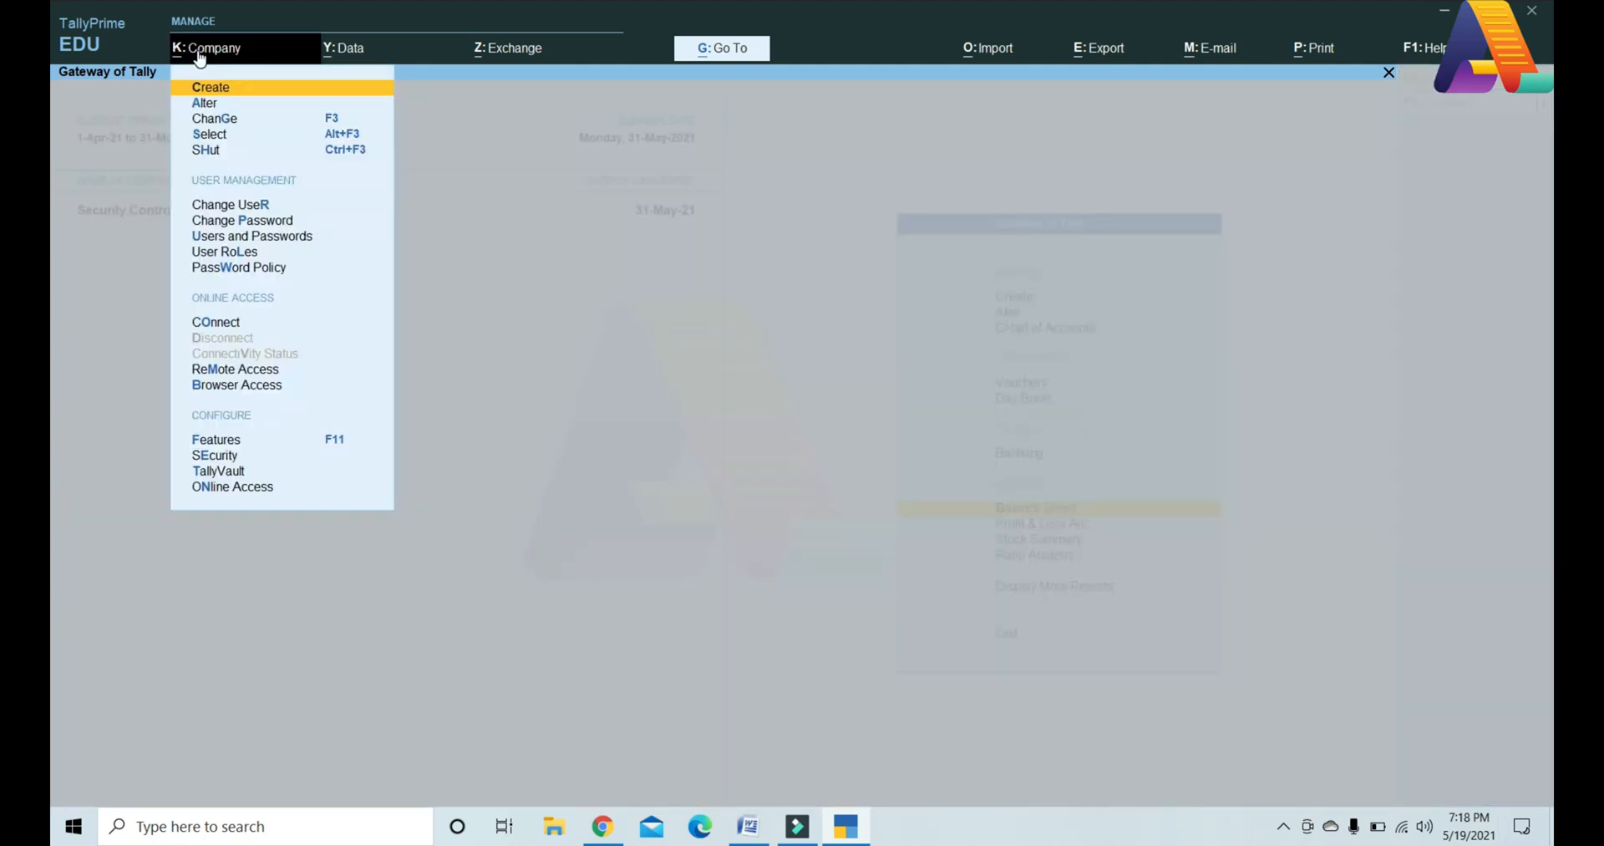
click(250, 205)
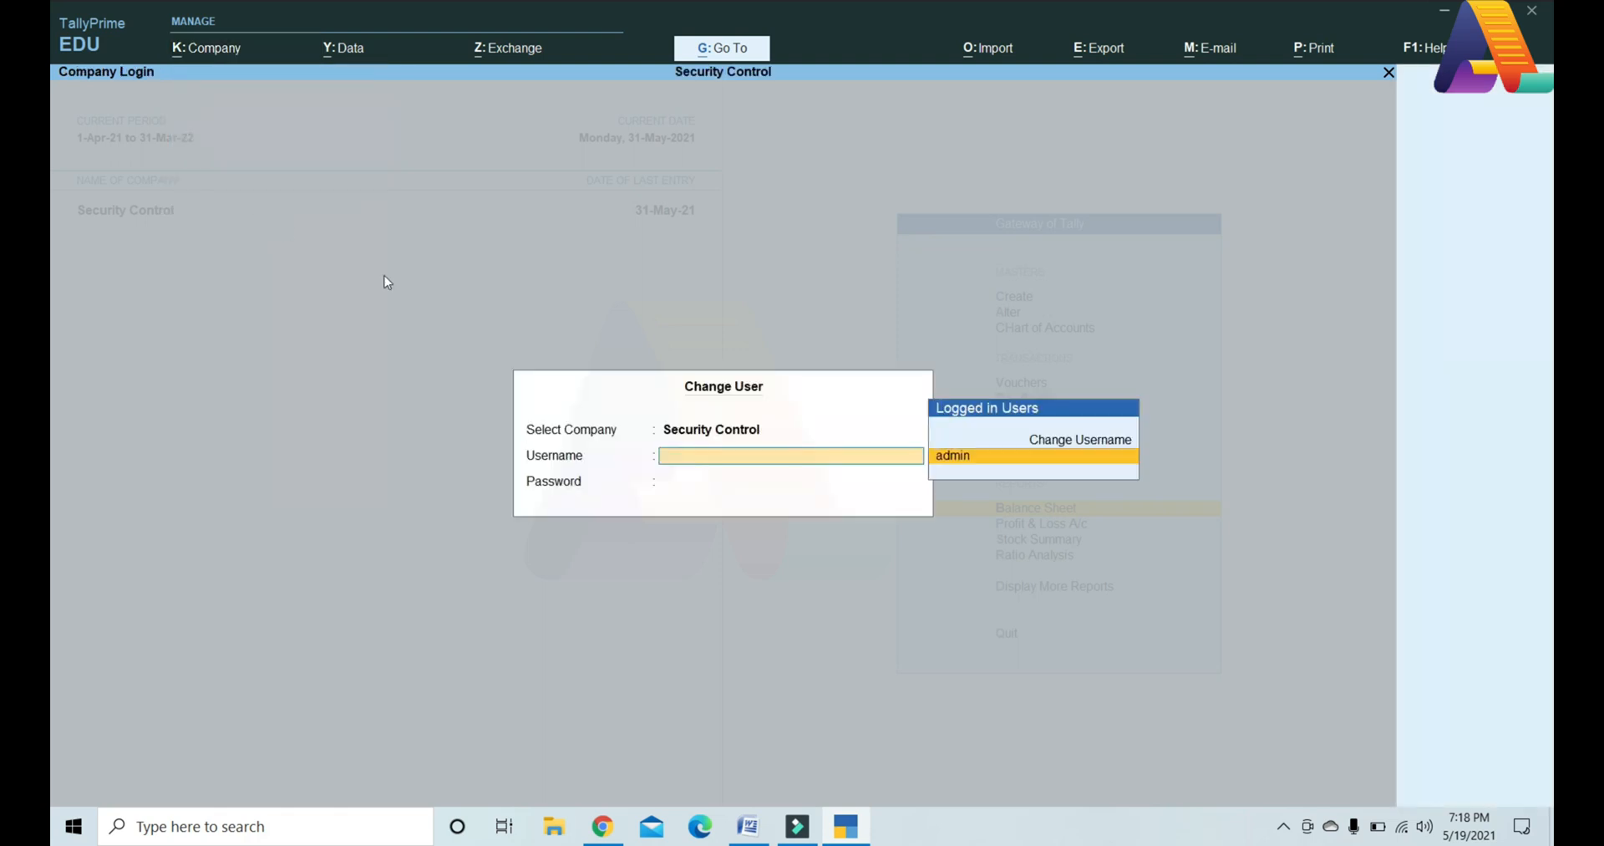
key(Up)
key(Return)
text(b)
key(Return)
key(Return)
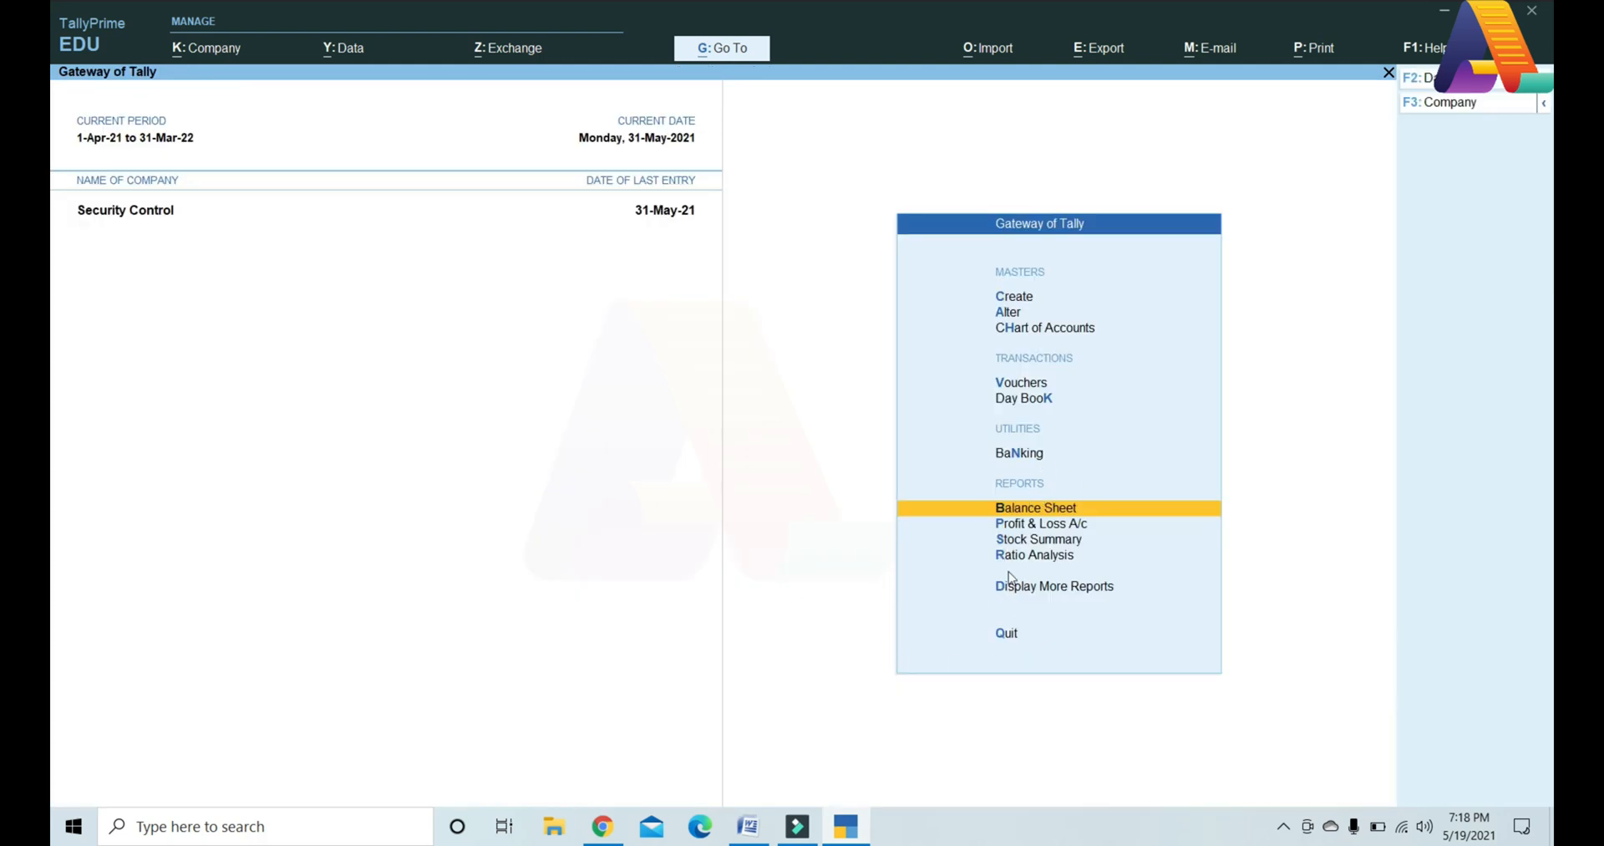
Step: Start a new voucher entry, then quit it without saving
click(1015, 383)
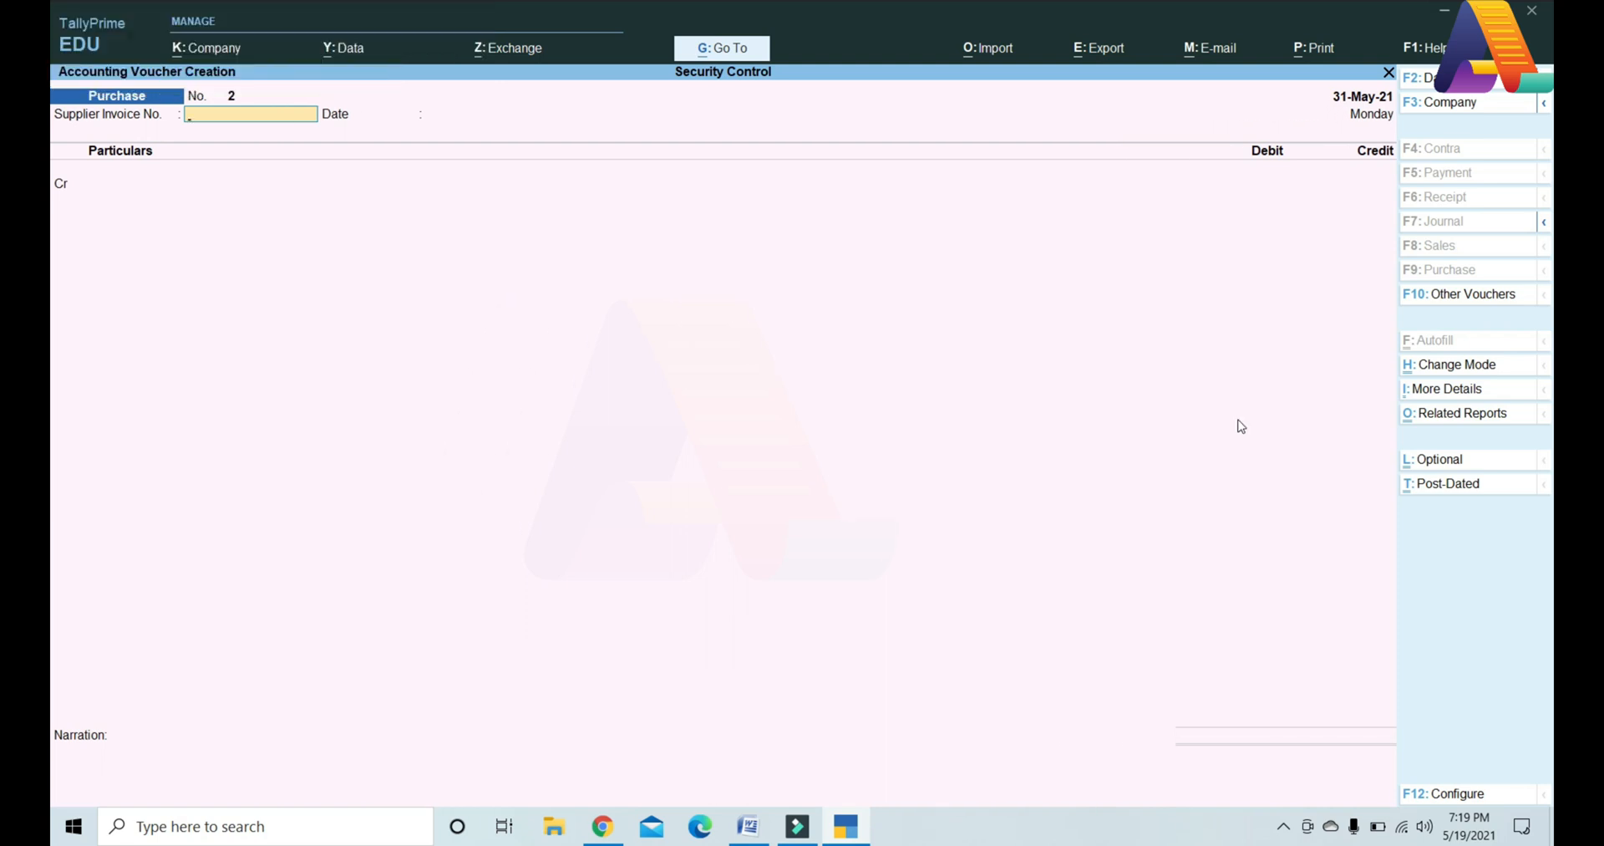
key(Escape)
key(y)
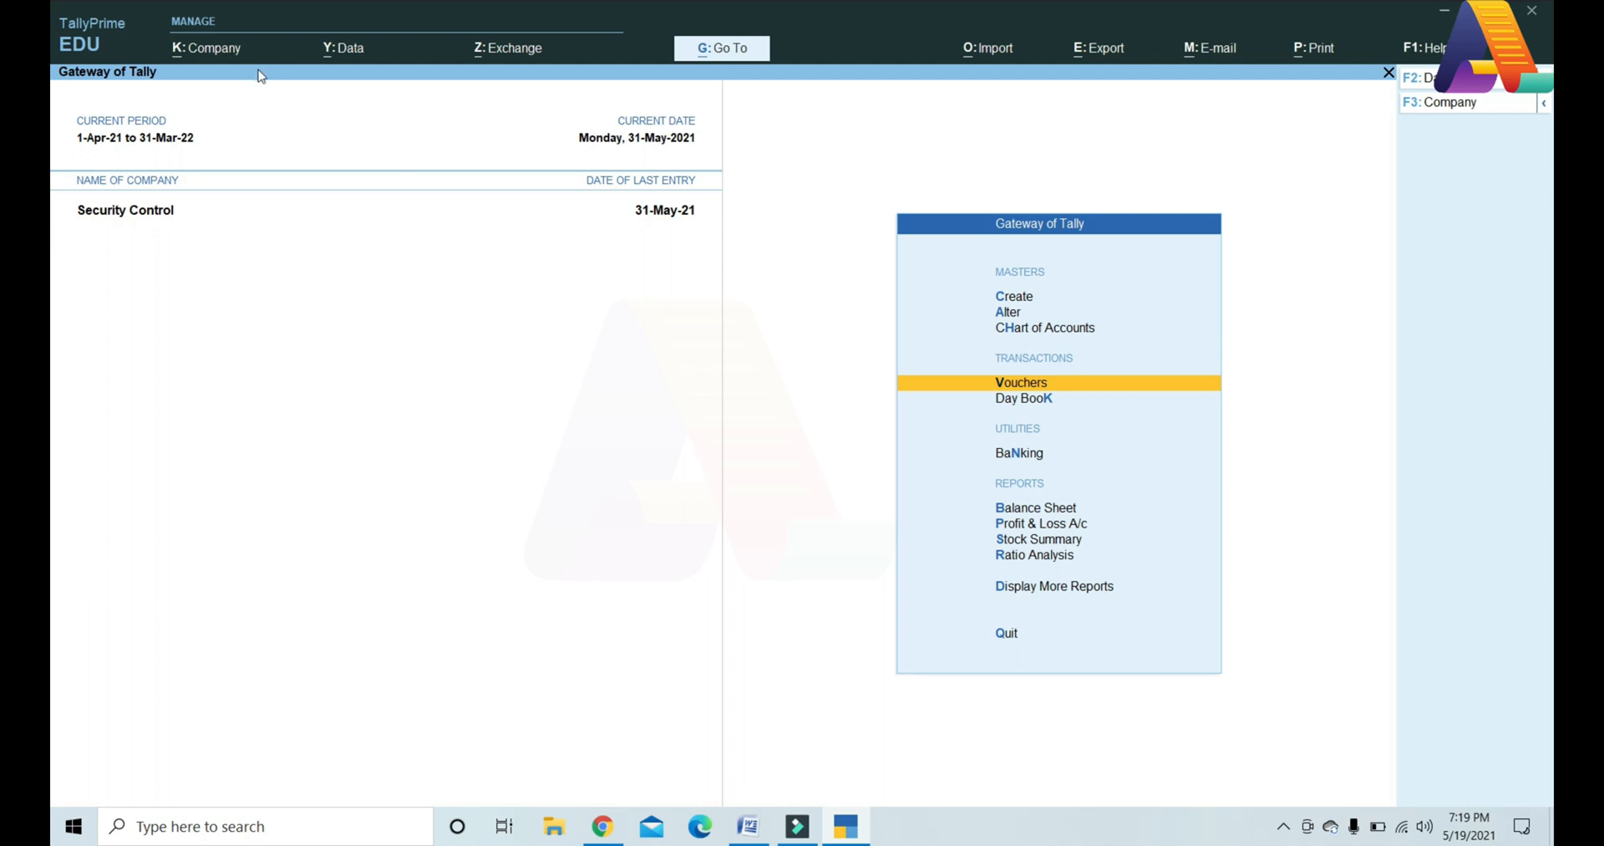
Step: Change user back to the administrator with its username and password
click(215, 52)
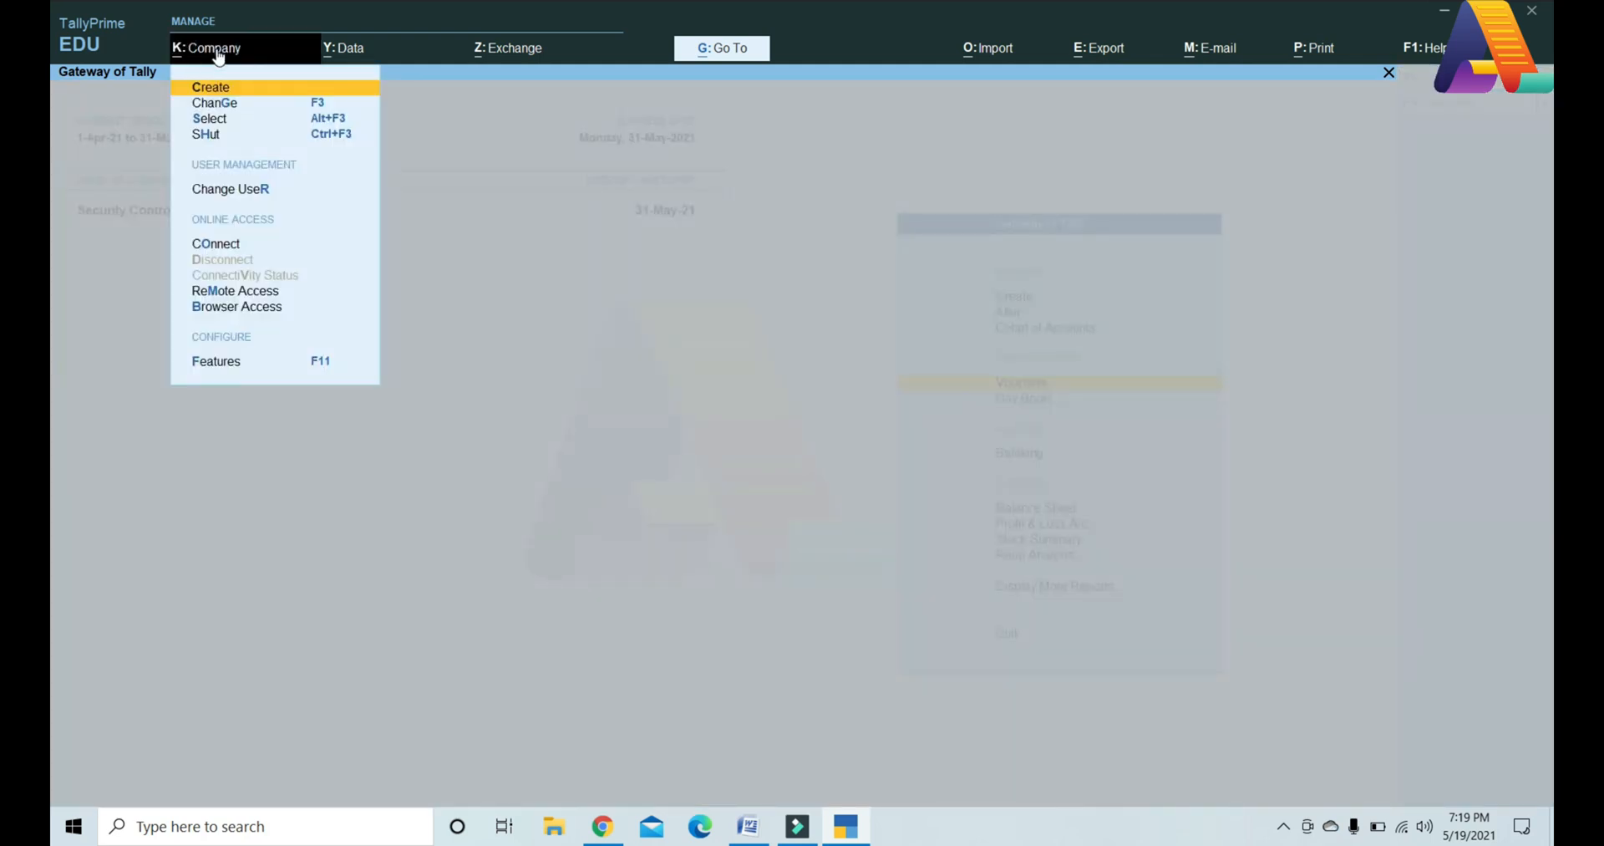
key(r)
key(Up)
key(Return)
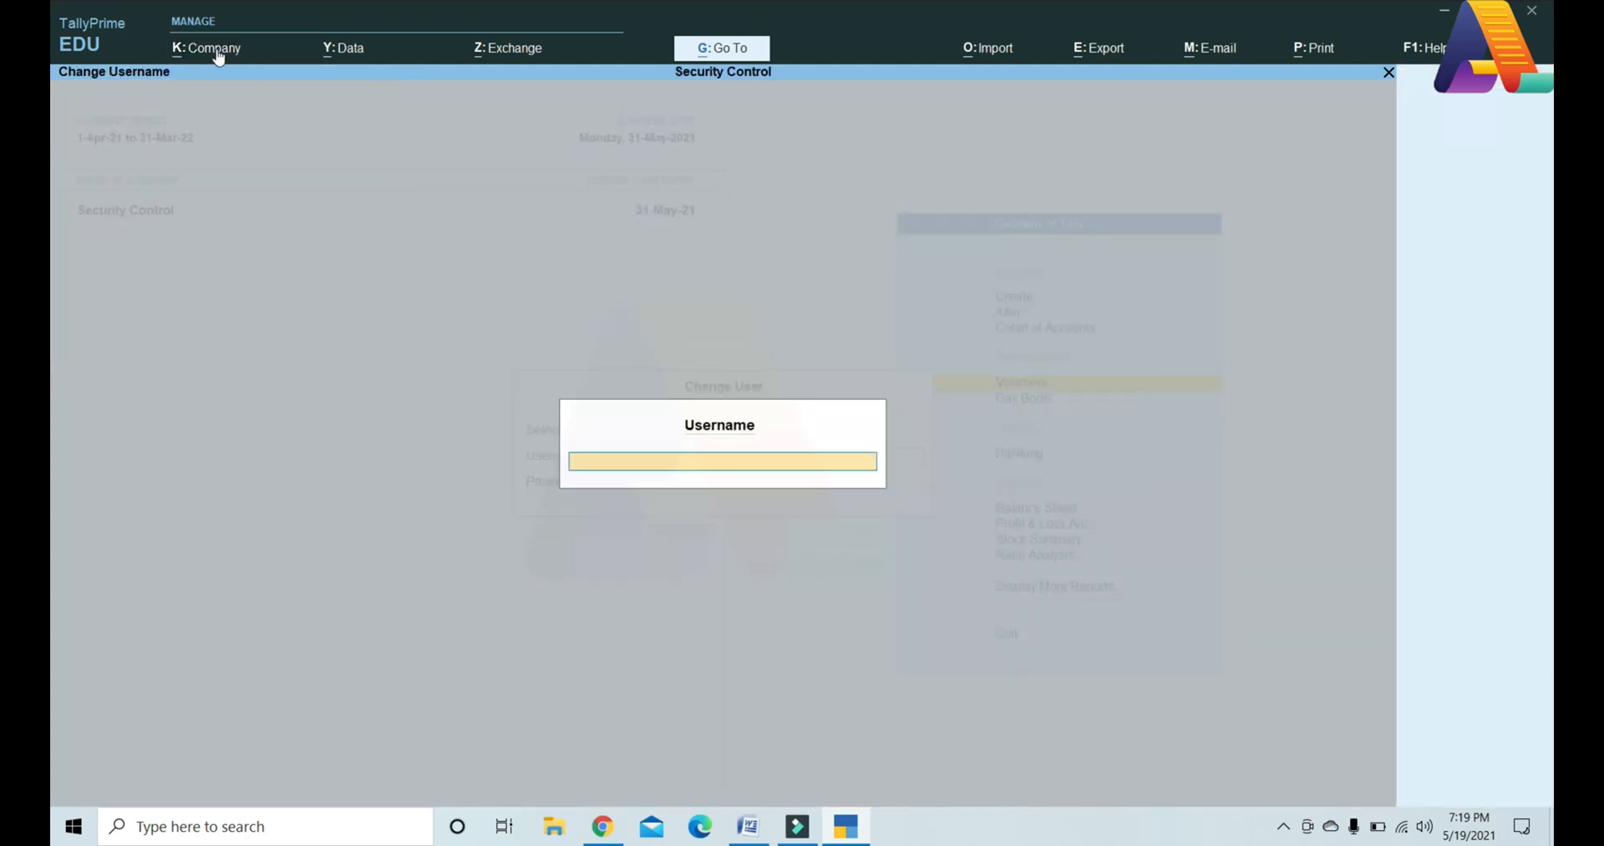
text(admin)
key(Return)
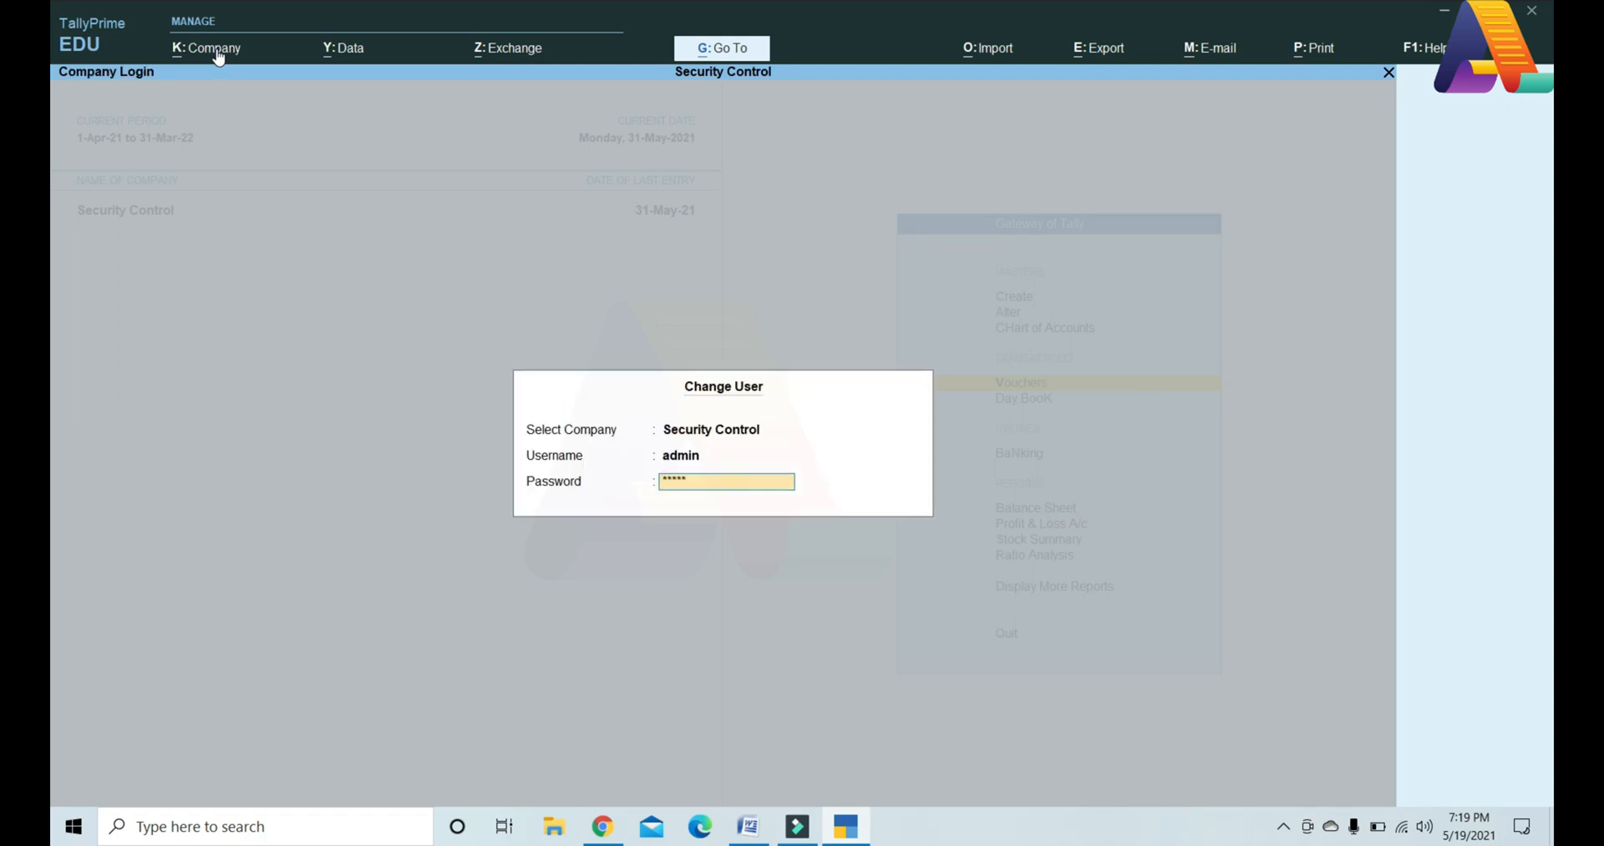
key(Return)
Step: Open the User B security level from the company's User Roles list
click(217, 52)
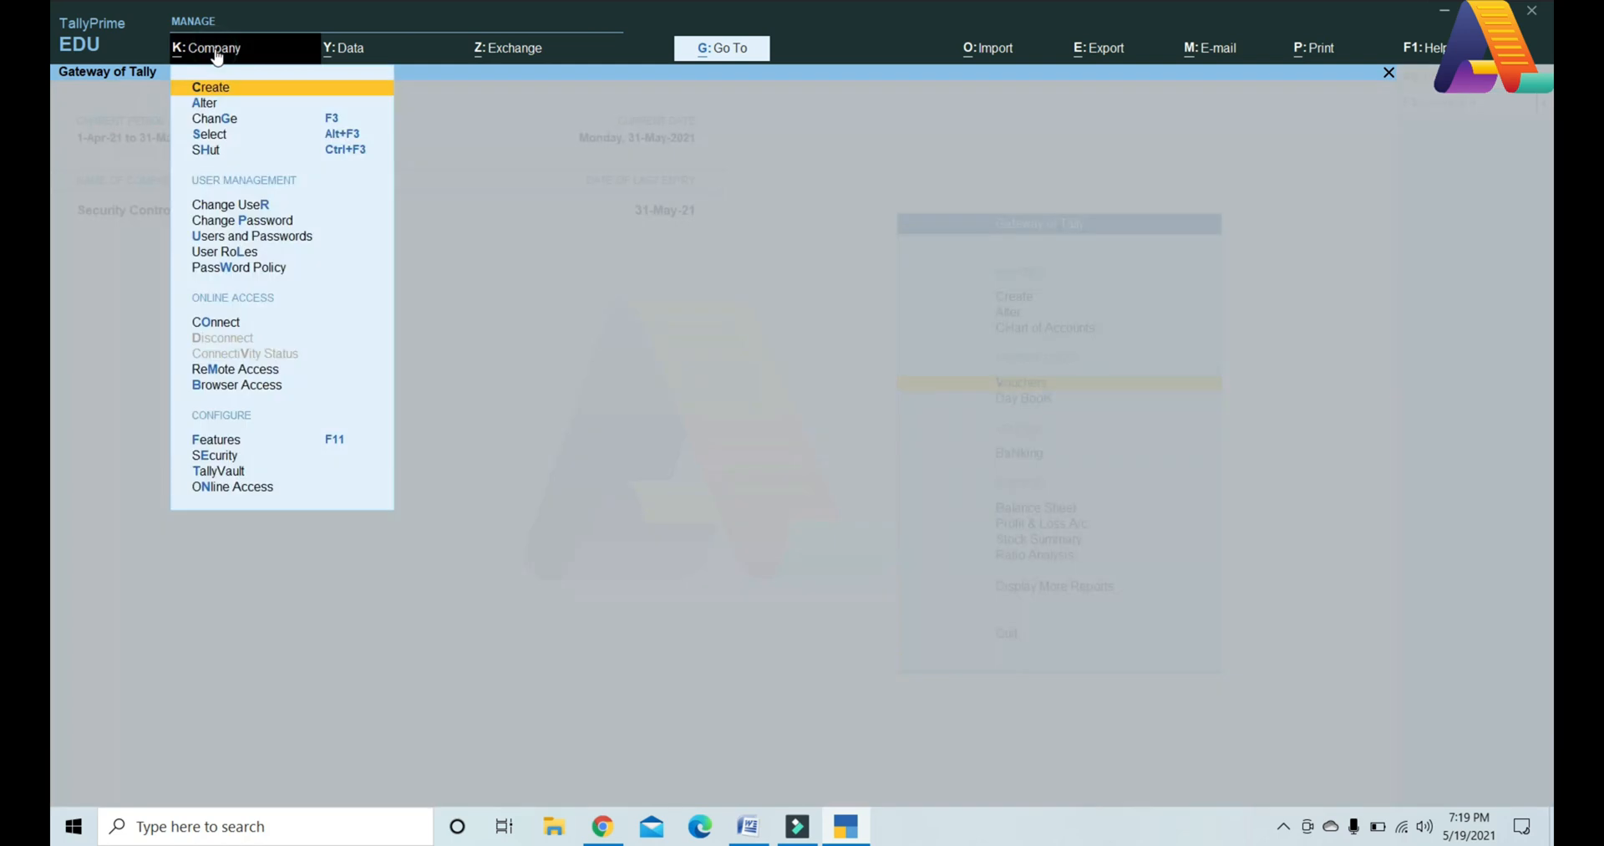
key(e)
key(Down)
key(Down)
key(Down)
key(Down)
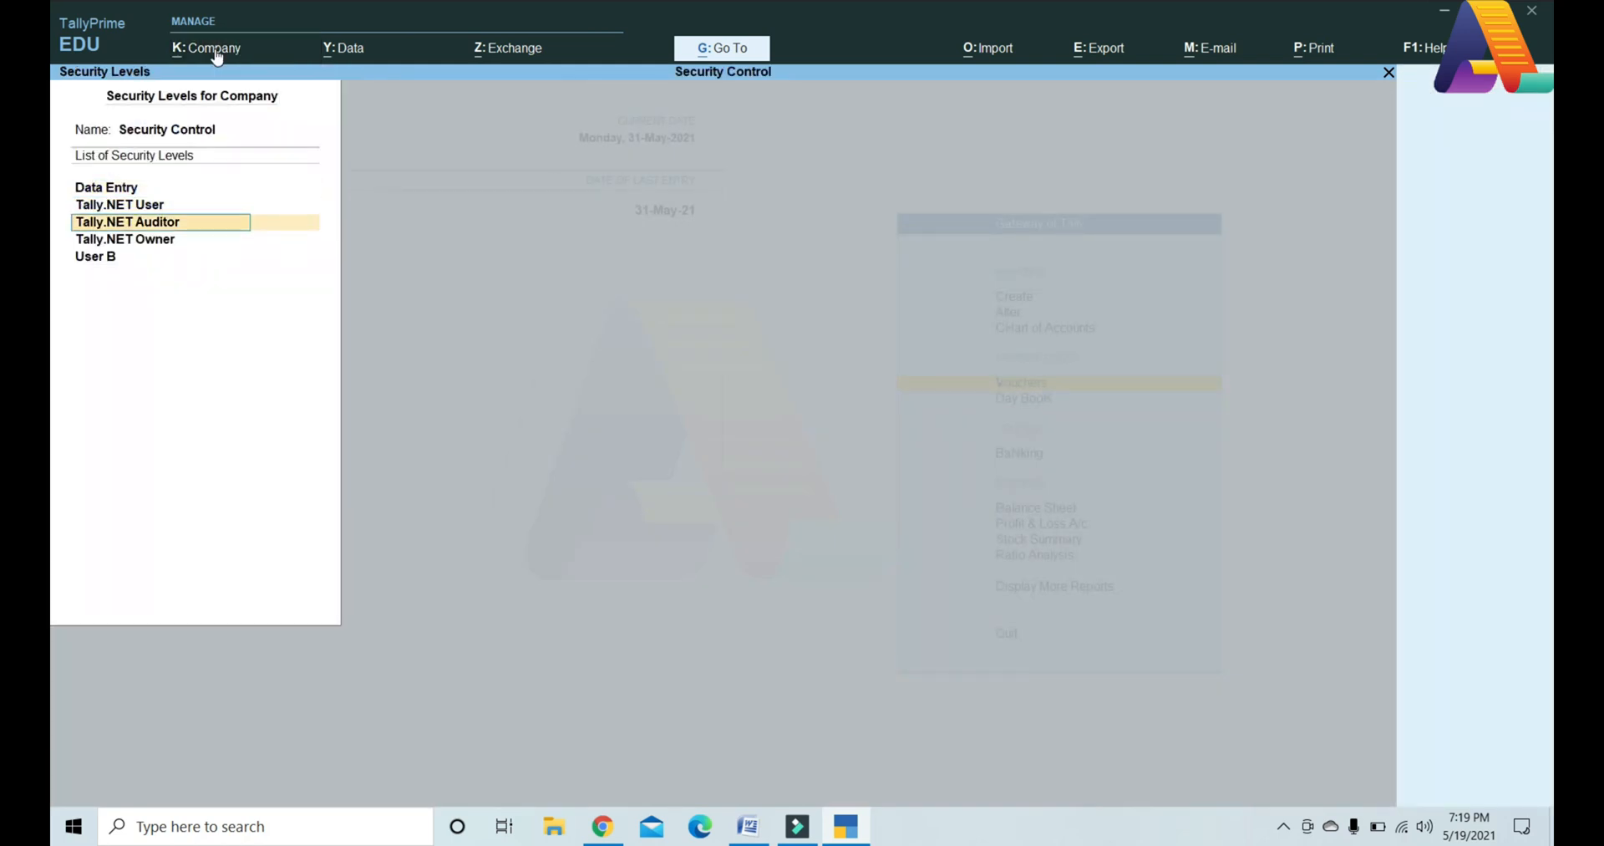
key(Return)
key(Return)
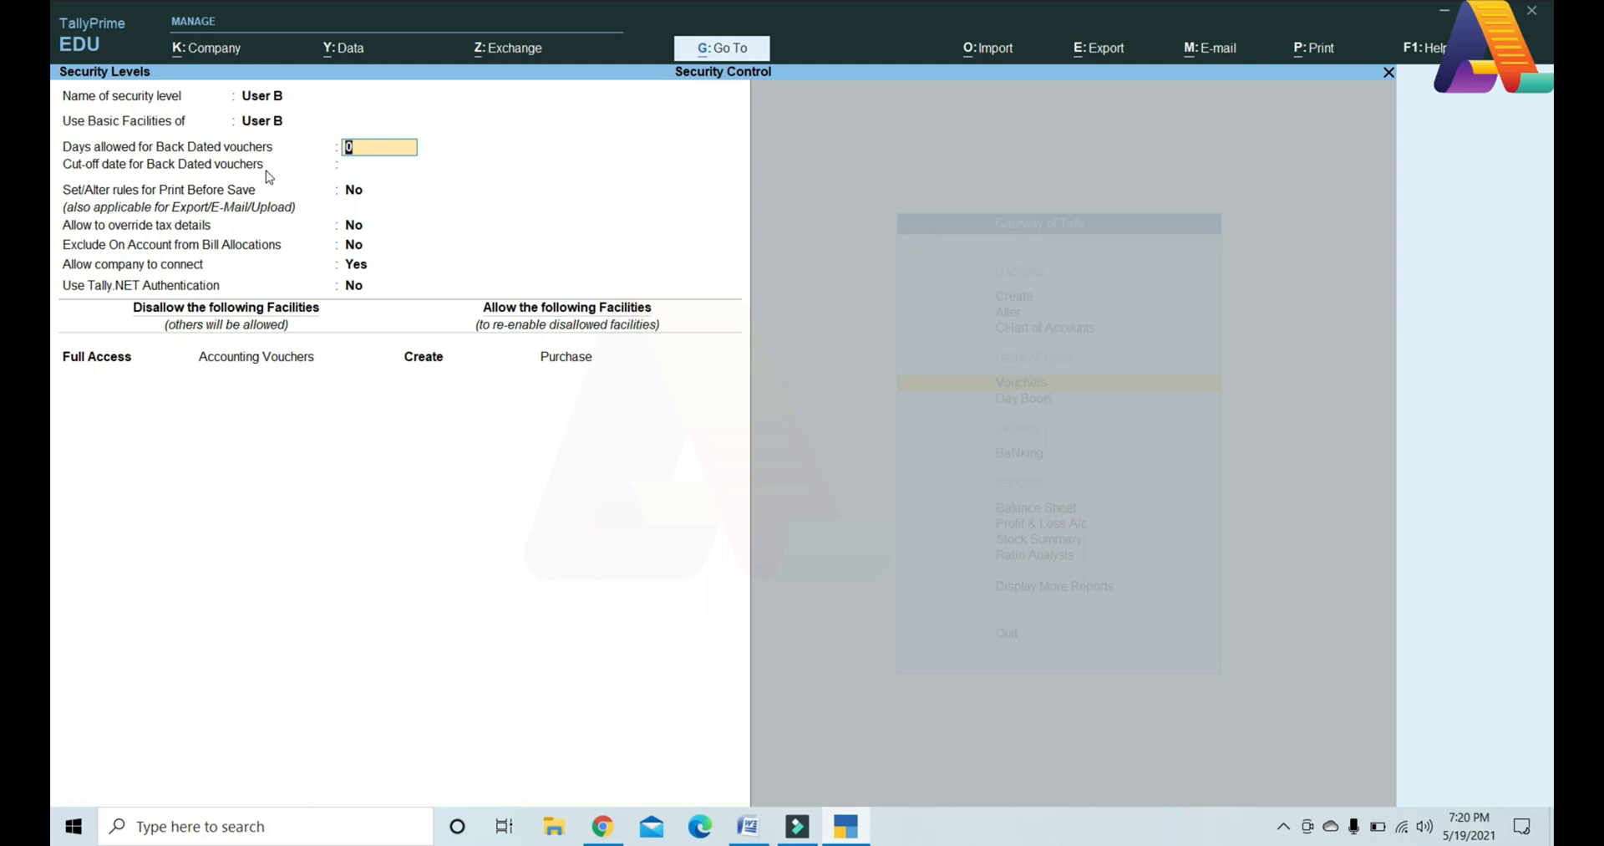
Step: Allow 31 days for back-dated vouchers and add a Create/Alter restriction on Back Dated Vouchers
text(31)
key(Return)
key(Return)
key(Return)
key(Return)
key(Return)
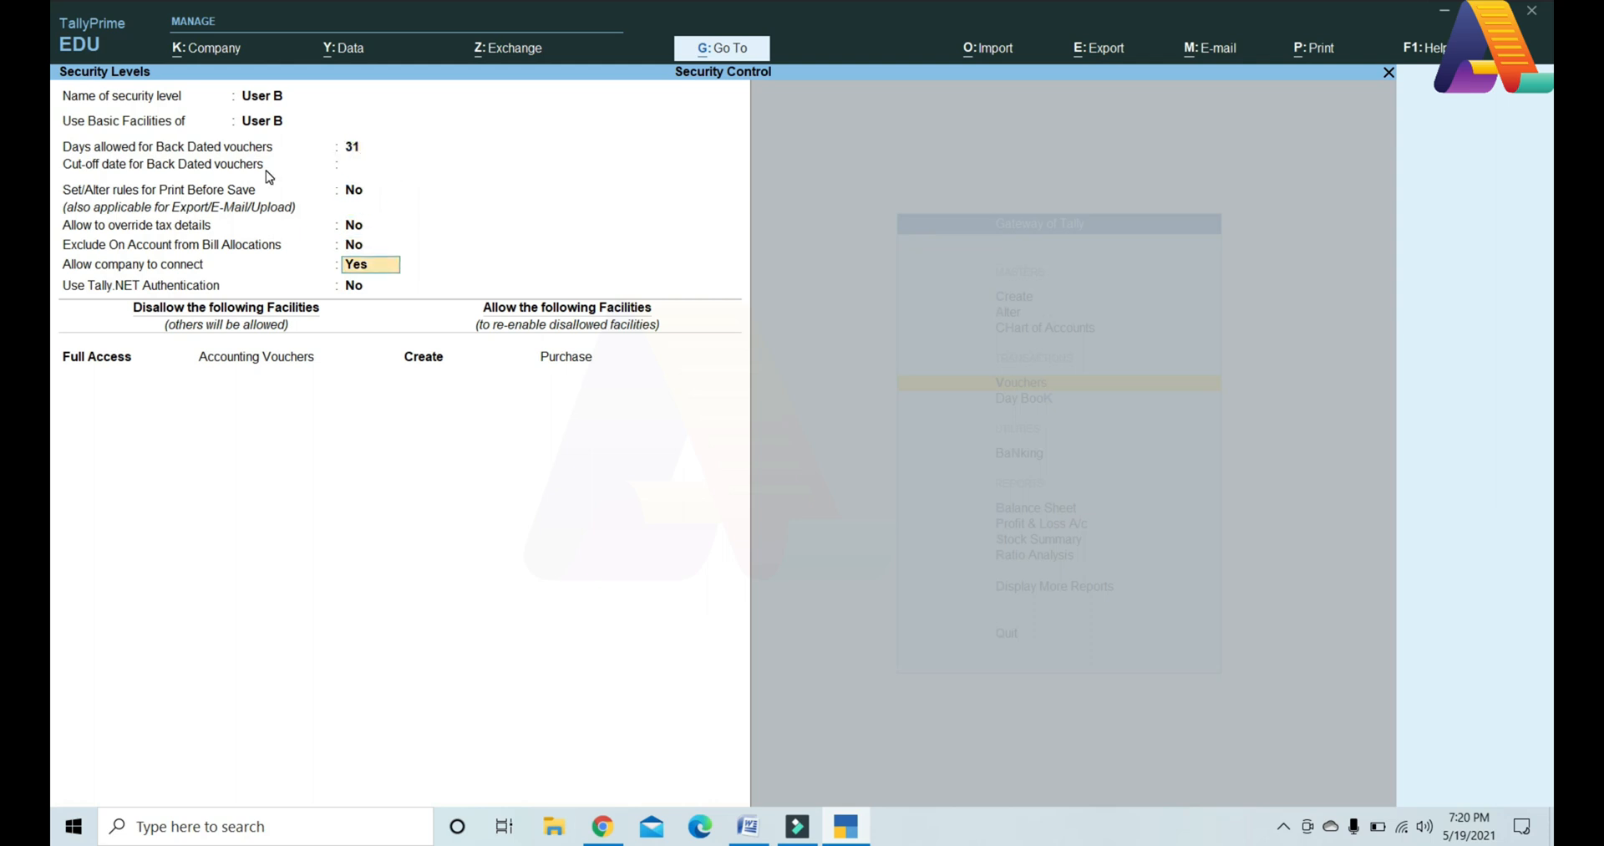
key(Return)
key(Return)
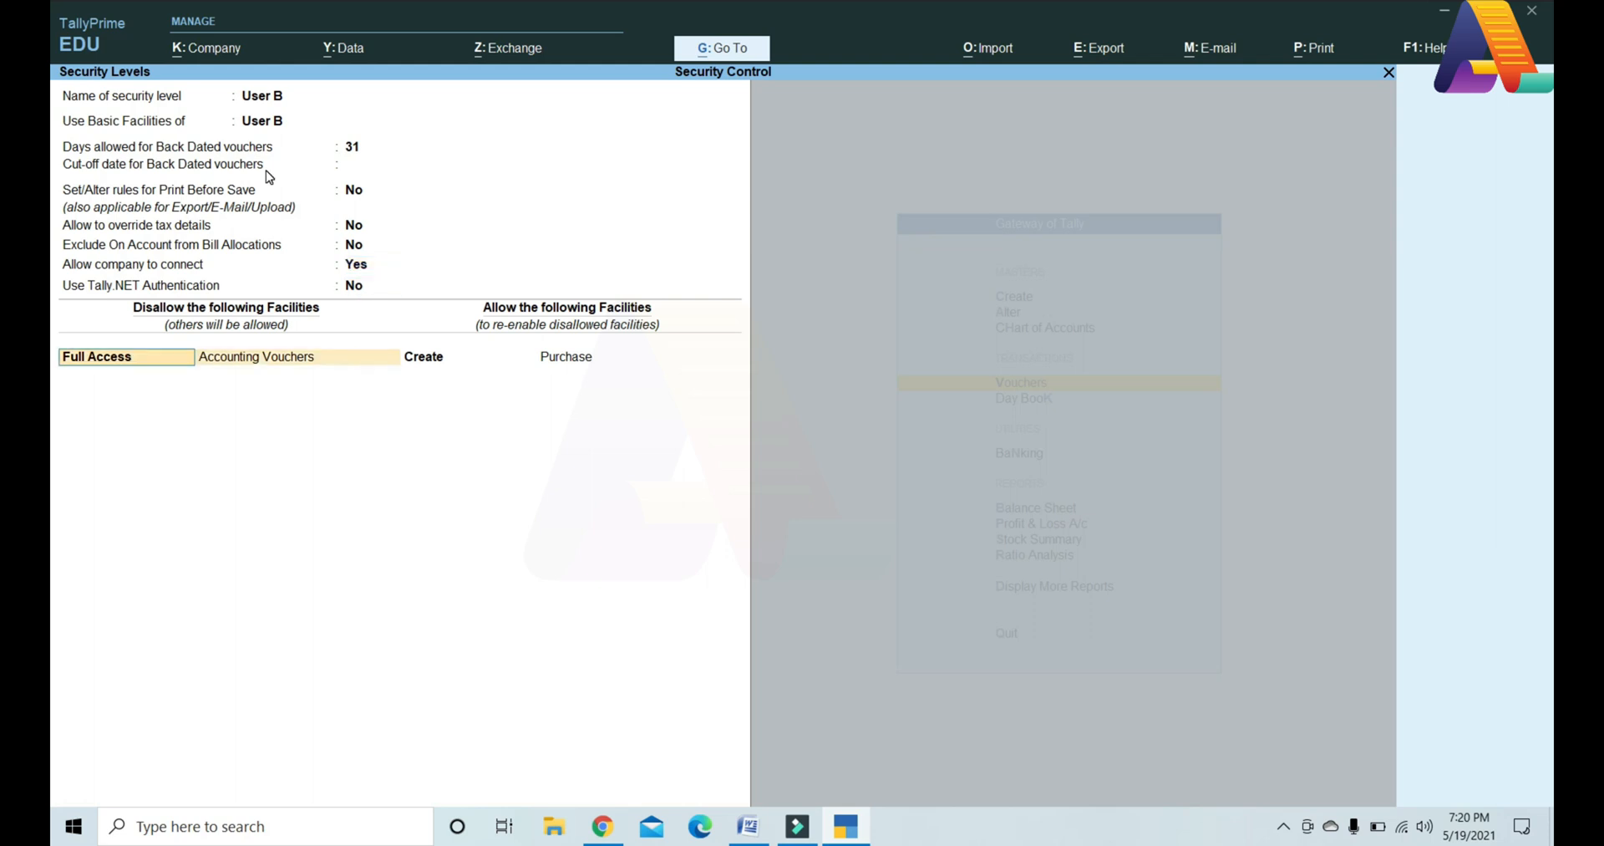
key(Return)
key(Return)
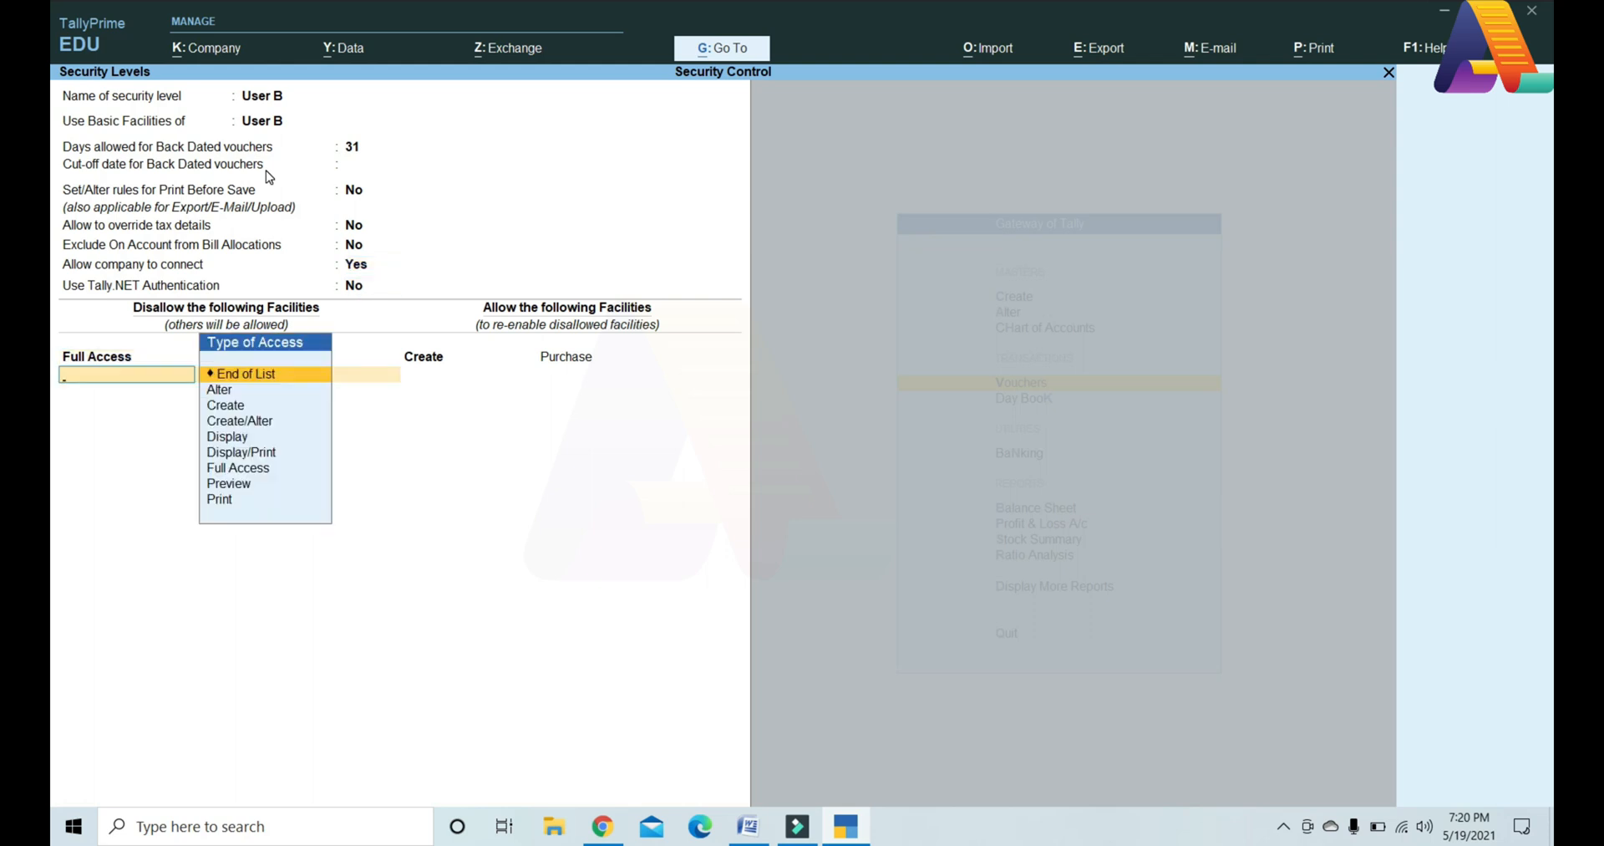
text(c)
key(Down)
key(Down)
key(Return)
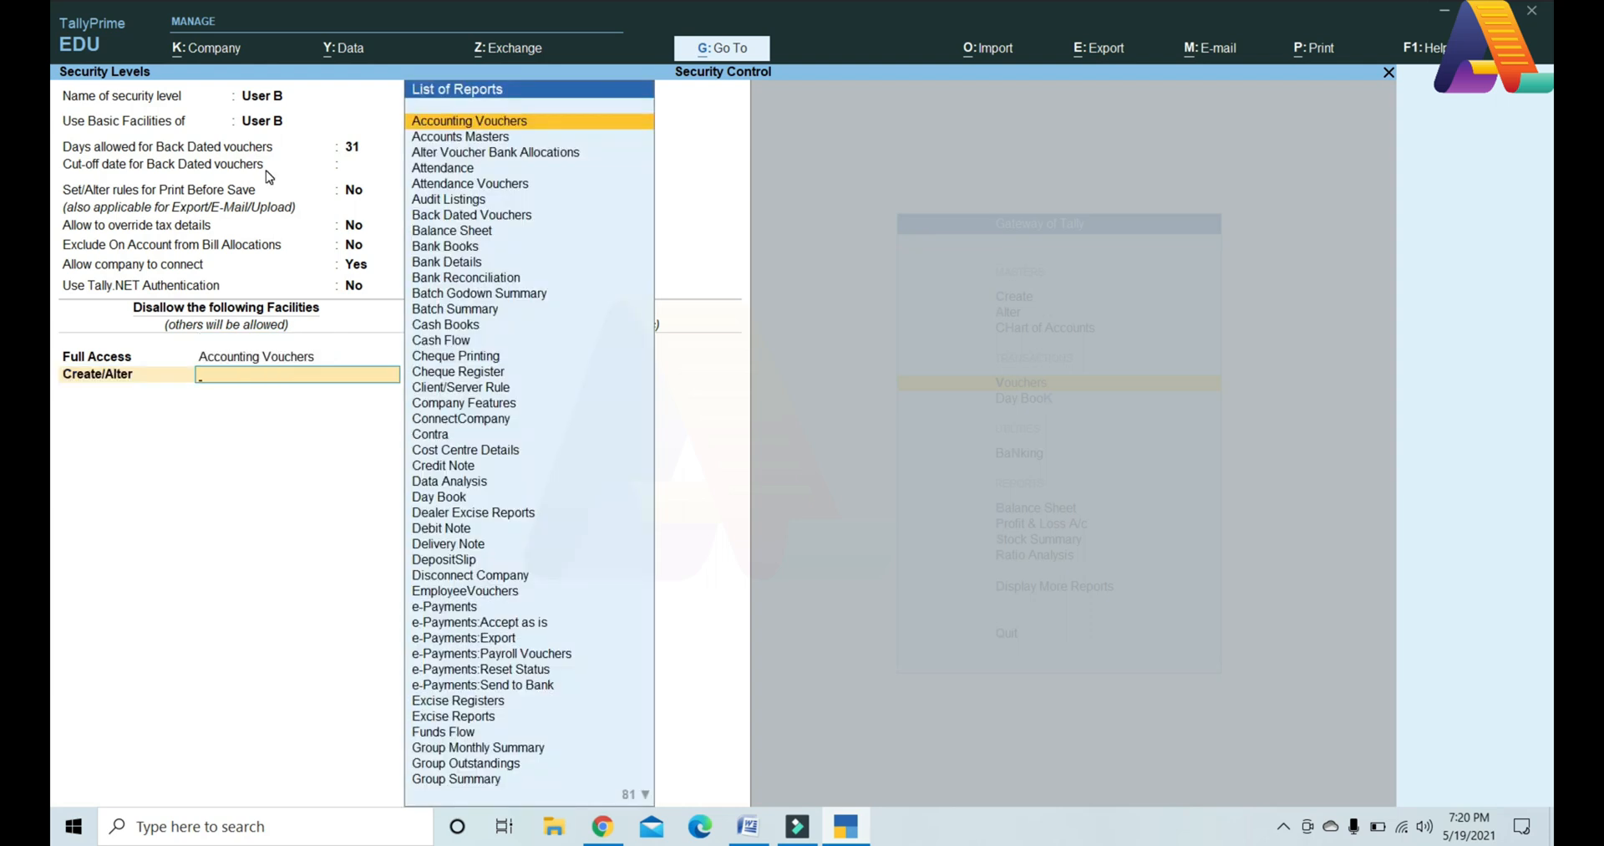
text(back)
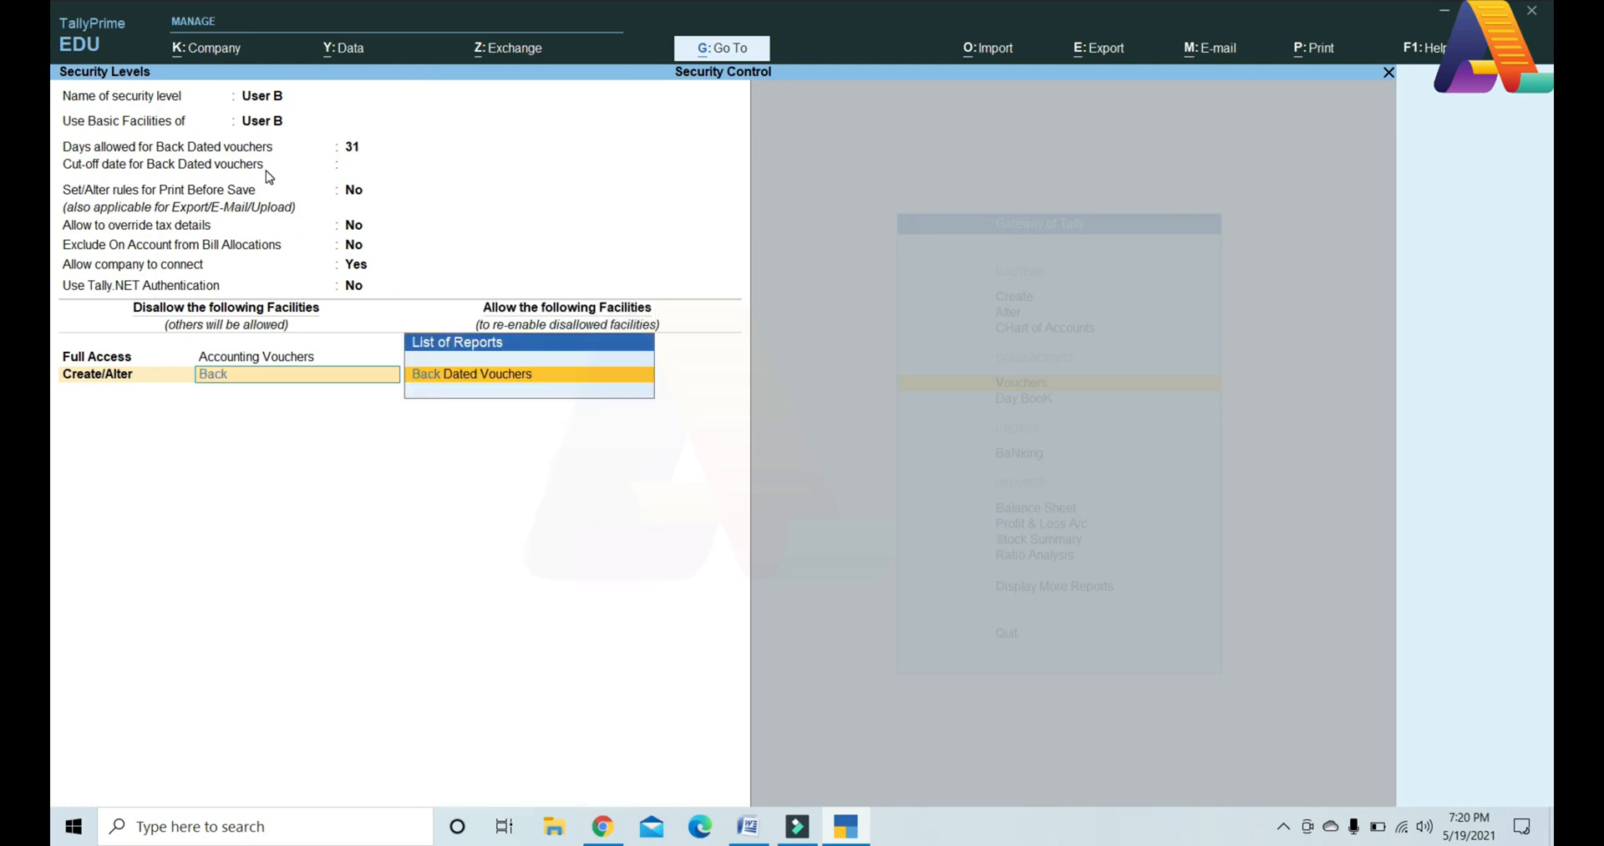
key(Return)
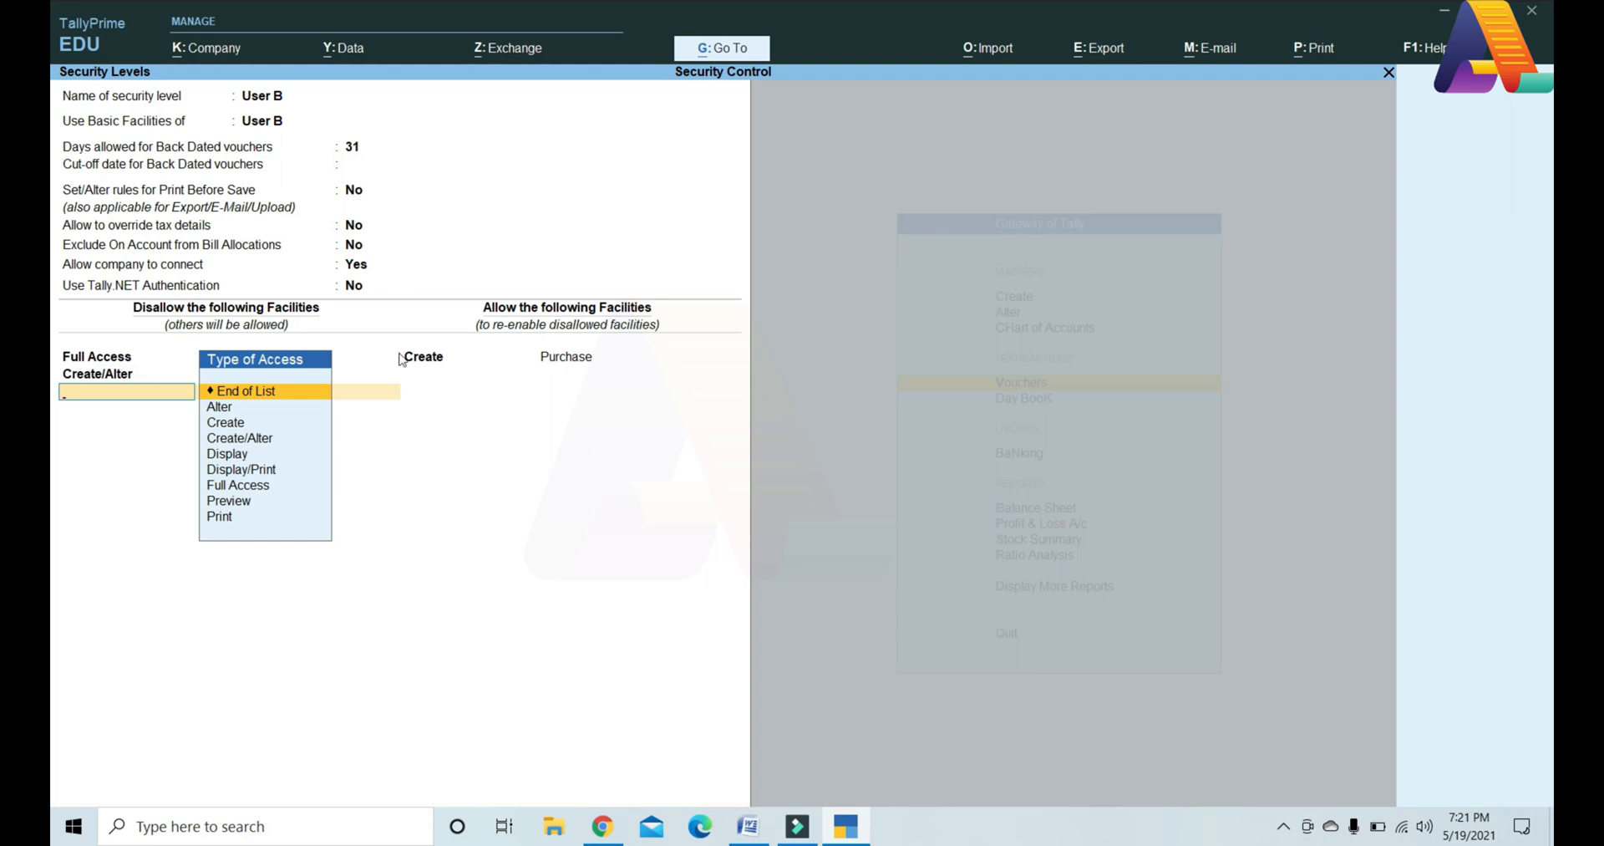
key(Return)
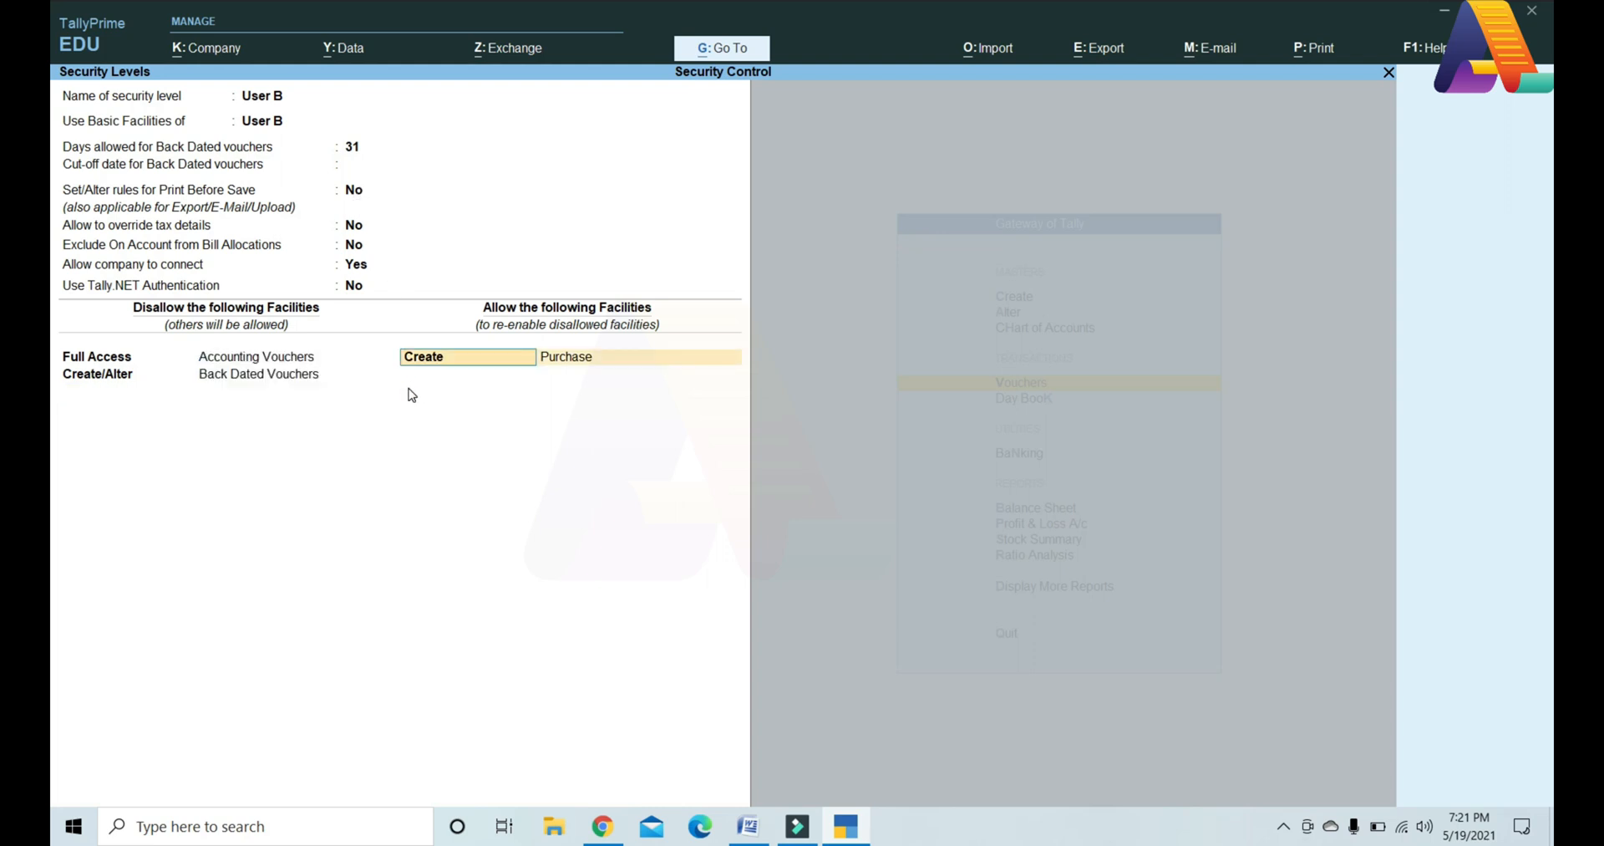
Step: Set the first disallowed row to Create/Alter Back Dated Vouchers and save User B's level
key(BackSpace)
key(BackSpace)
key(BackSpace)
key(BackSpace)
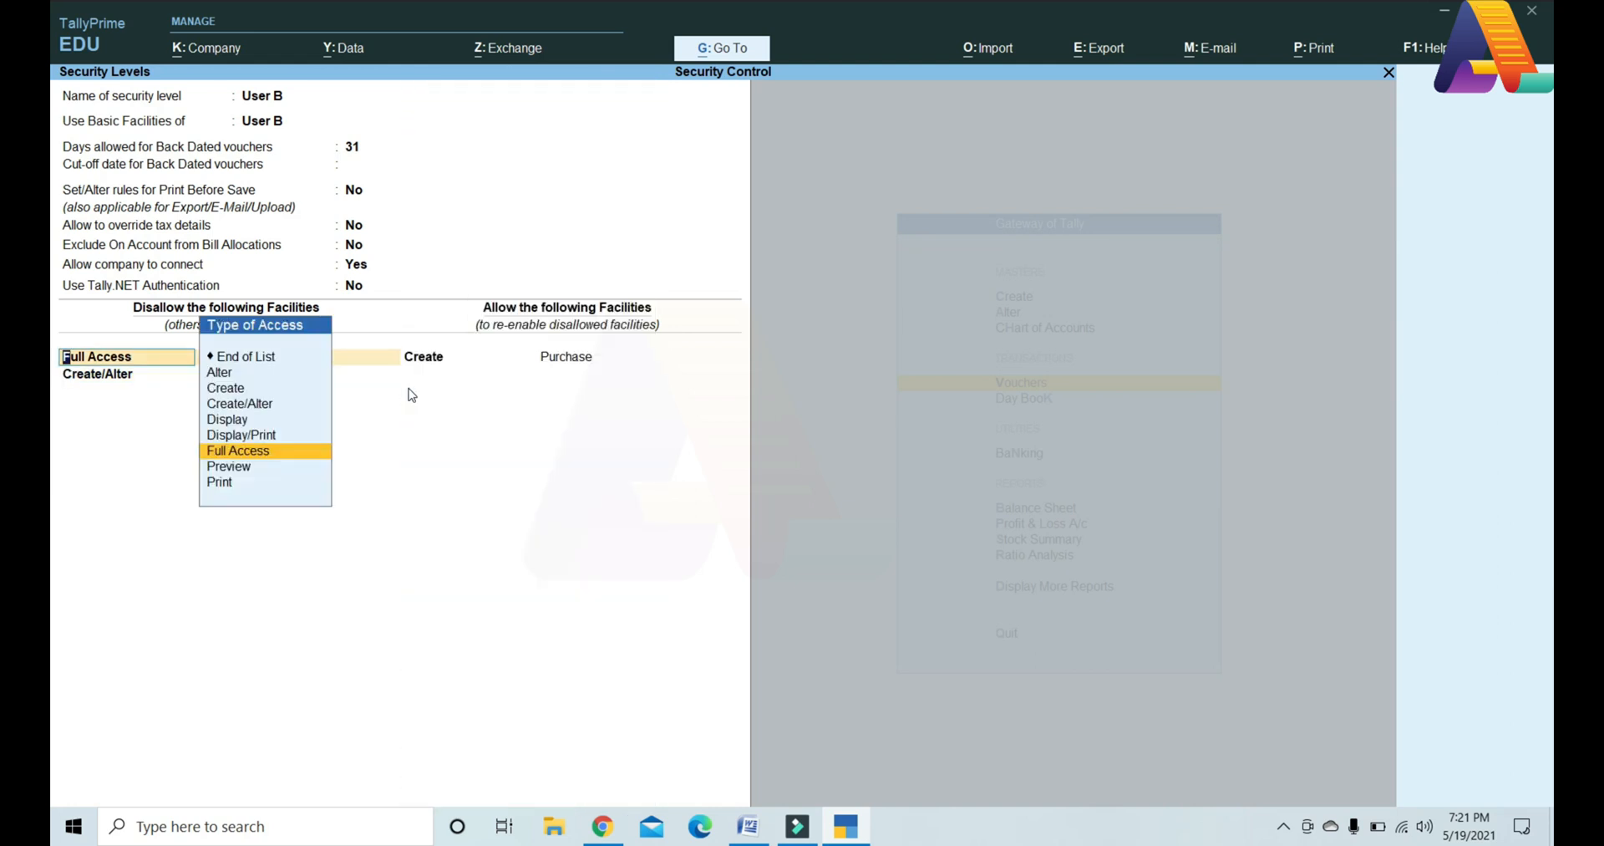
key(Up)
key(Up)
key(Up)
key(Up)
key(Up)
key(Up)
key(Down)
key(Down)
key(Down)
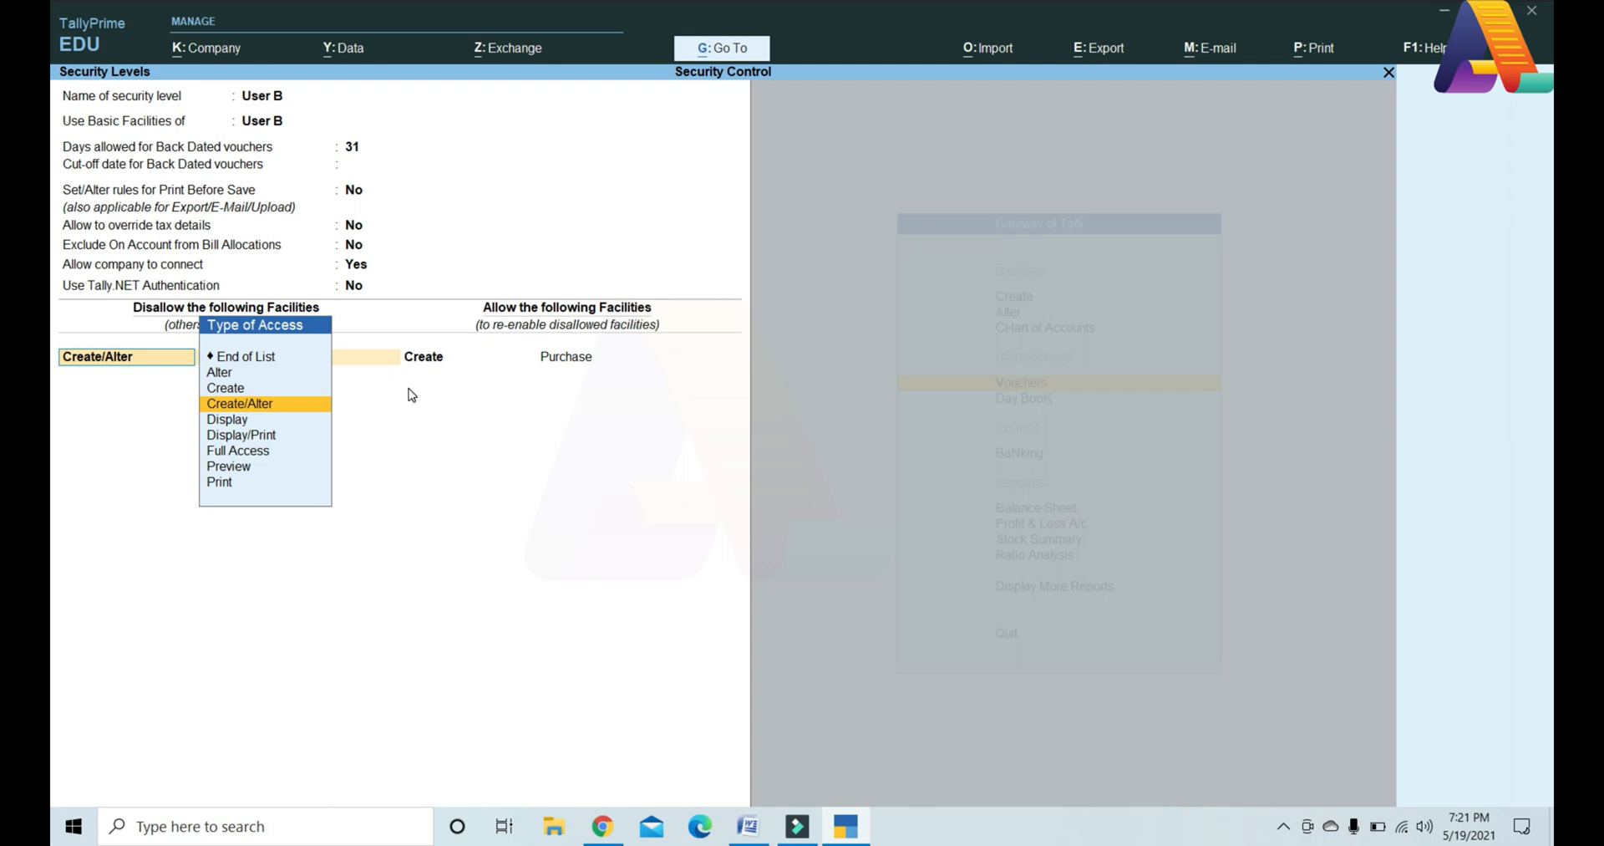
key(Return)
key(Return)
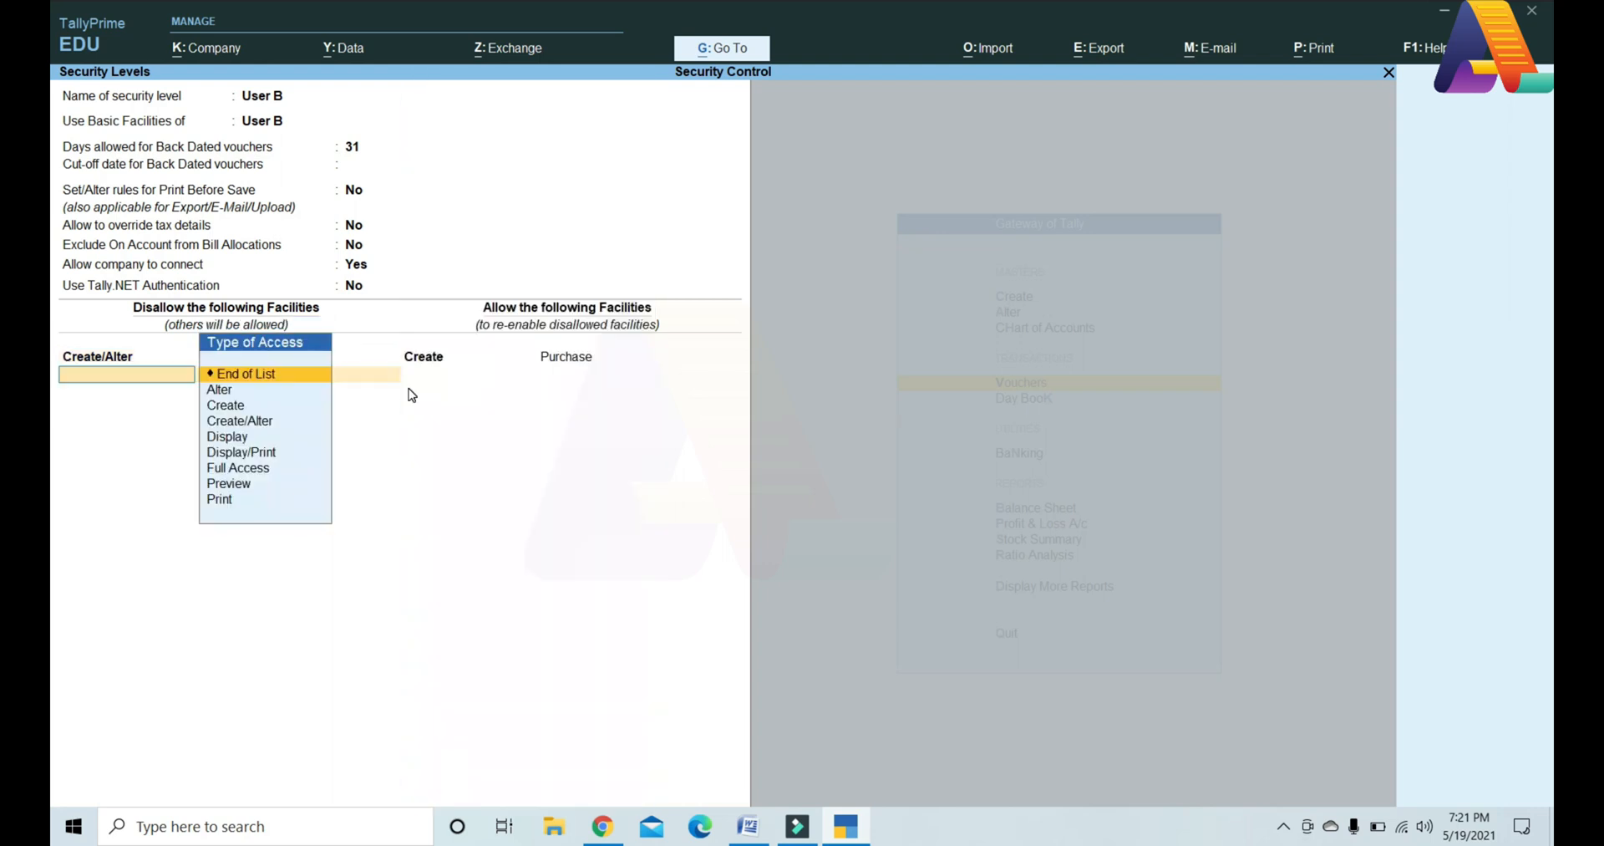
key(Return)
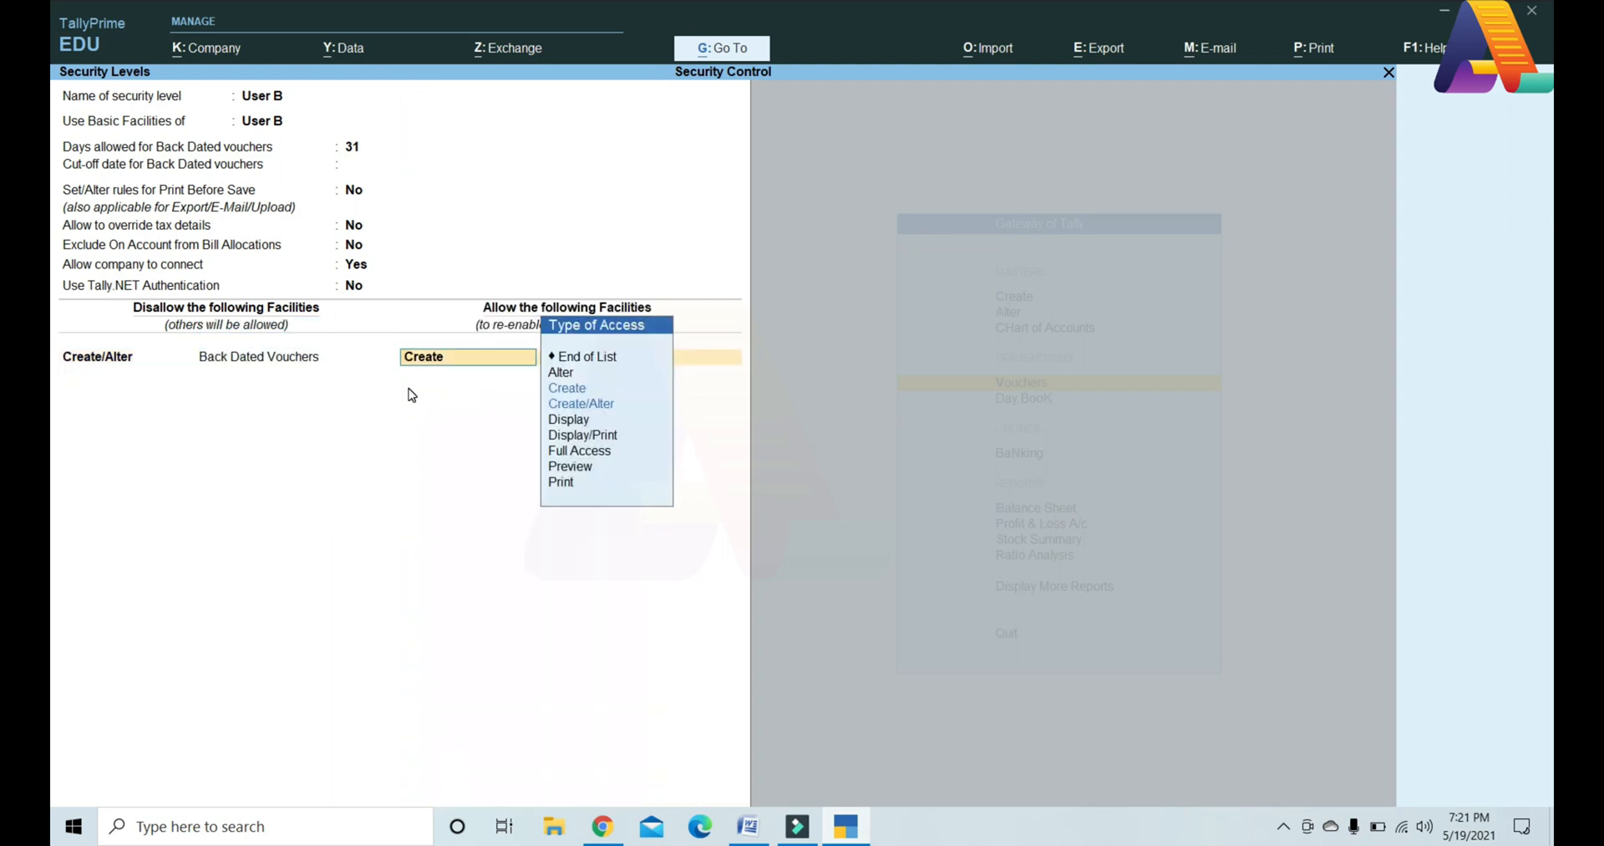
key(Up)
key(Up)
key(Return)
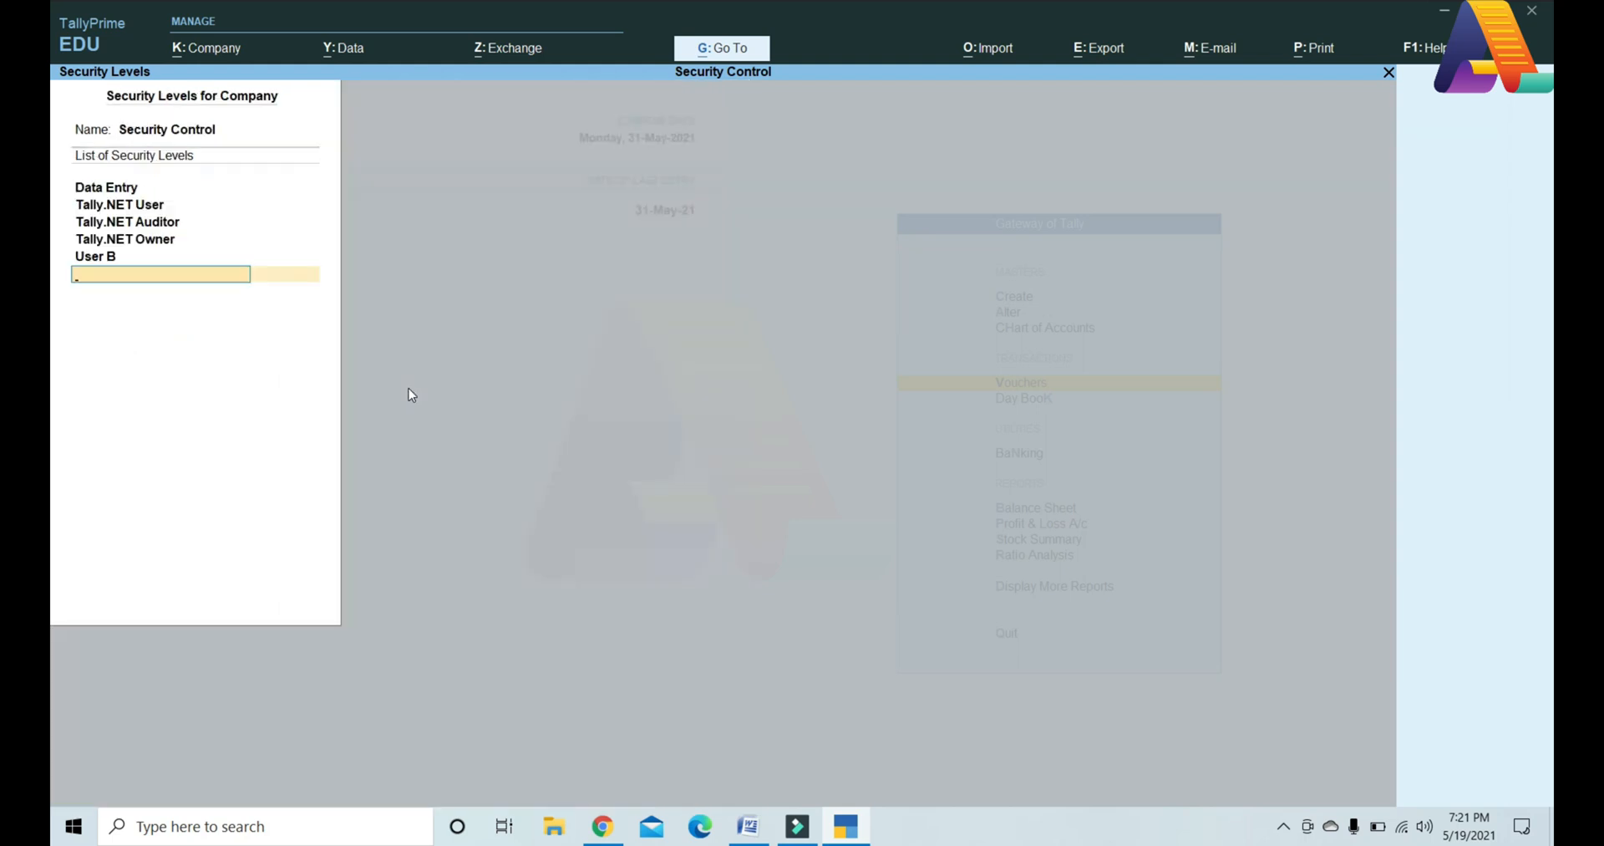
key(ctrl+a)
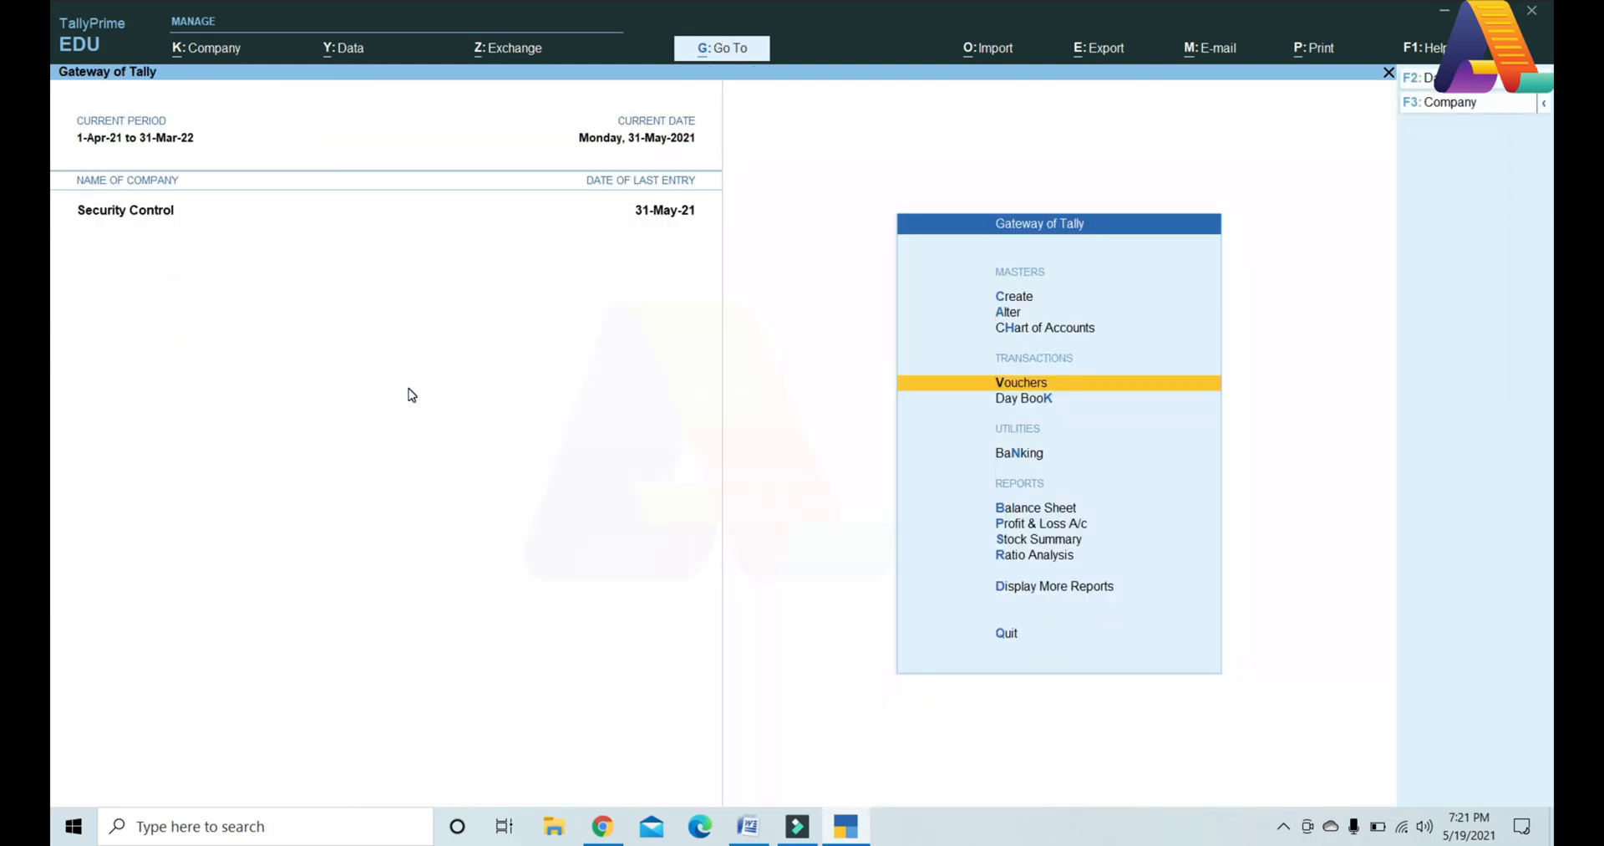
click(210, 56)
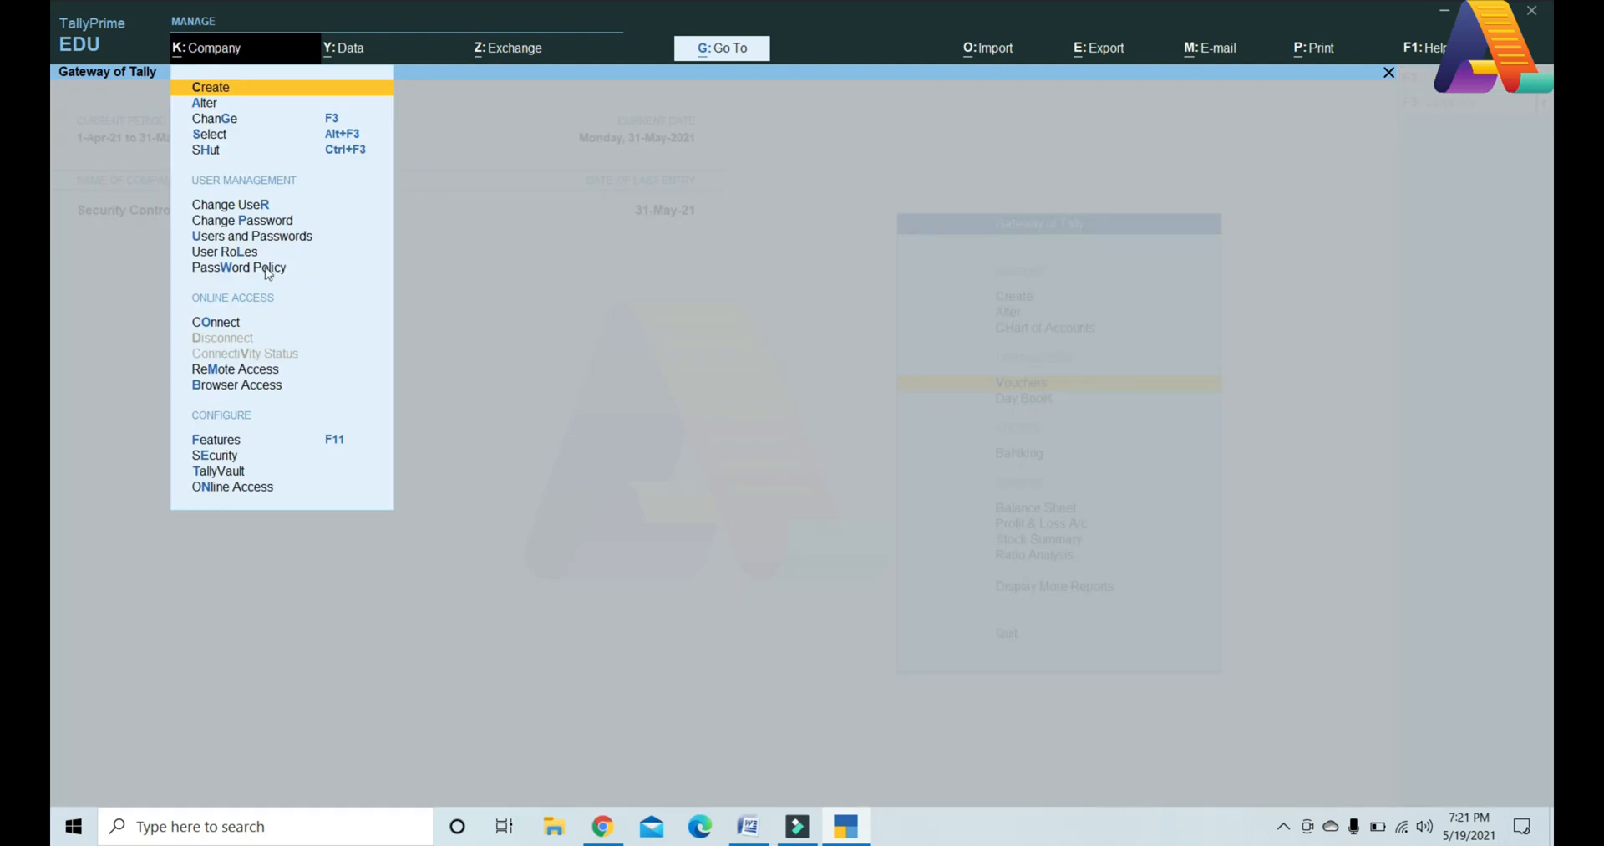
click(529, 306)
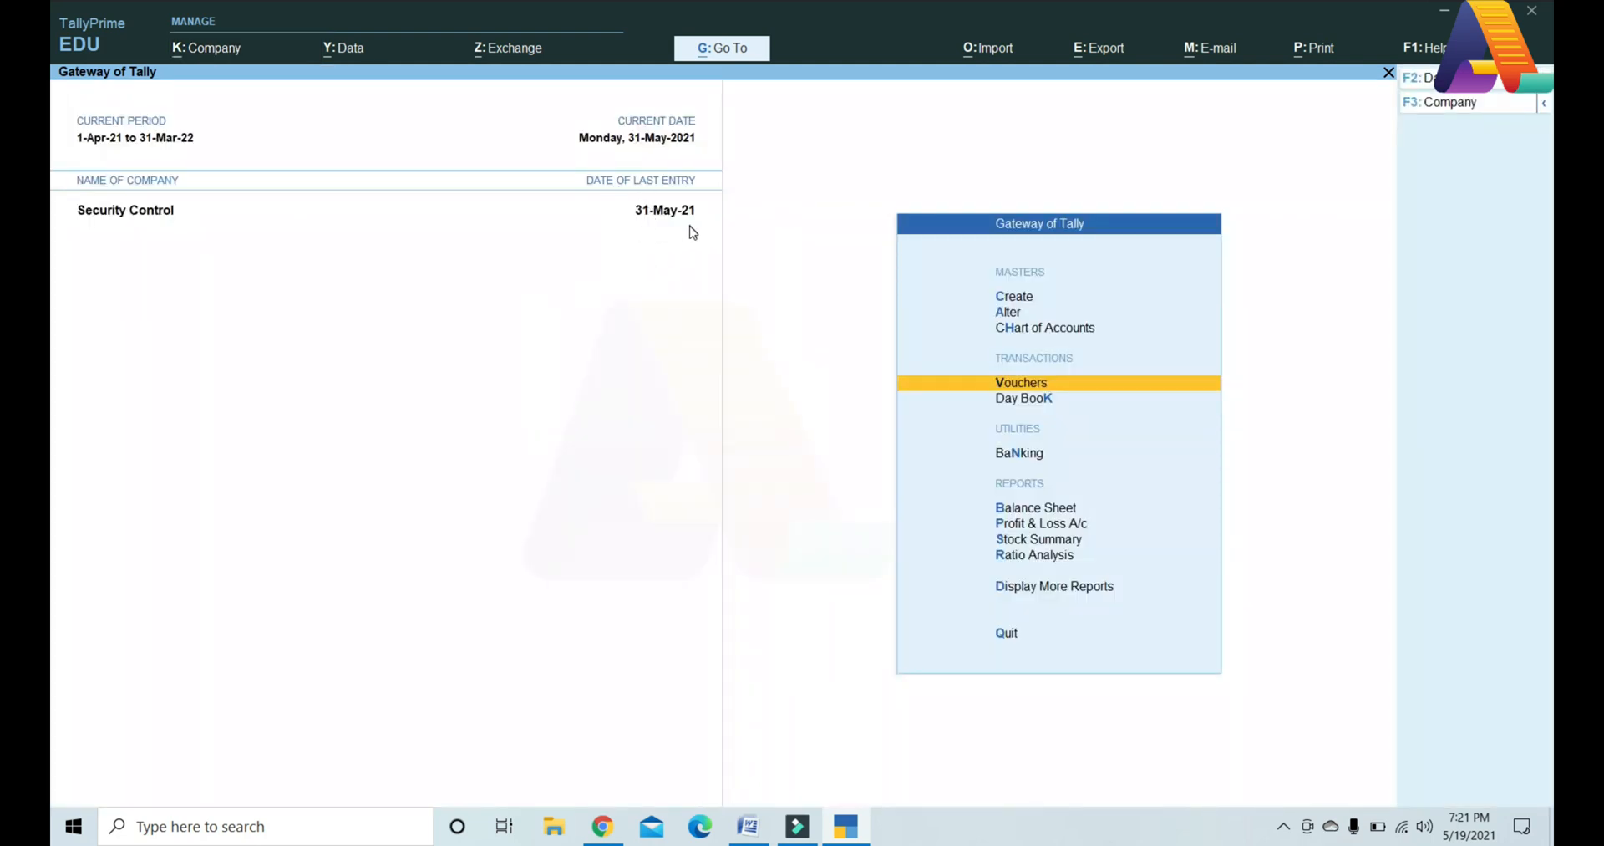
Step: Change user to the account holding the User B role
click(199, 60)
key(r)
key(Up)
key(Return)
text(b)
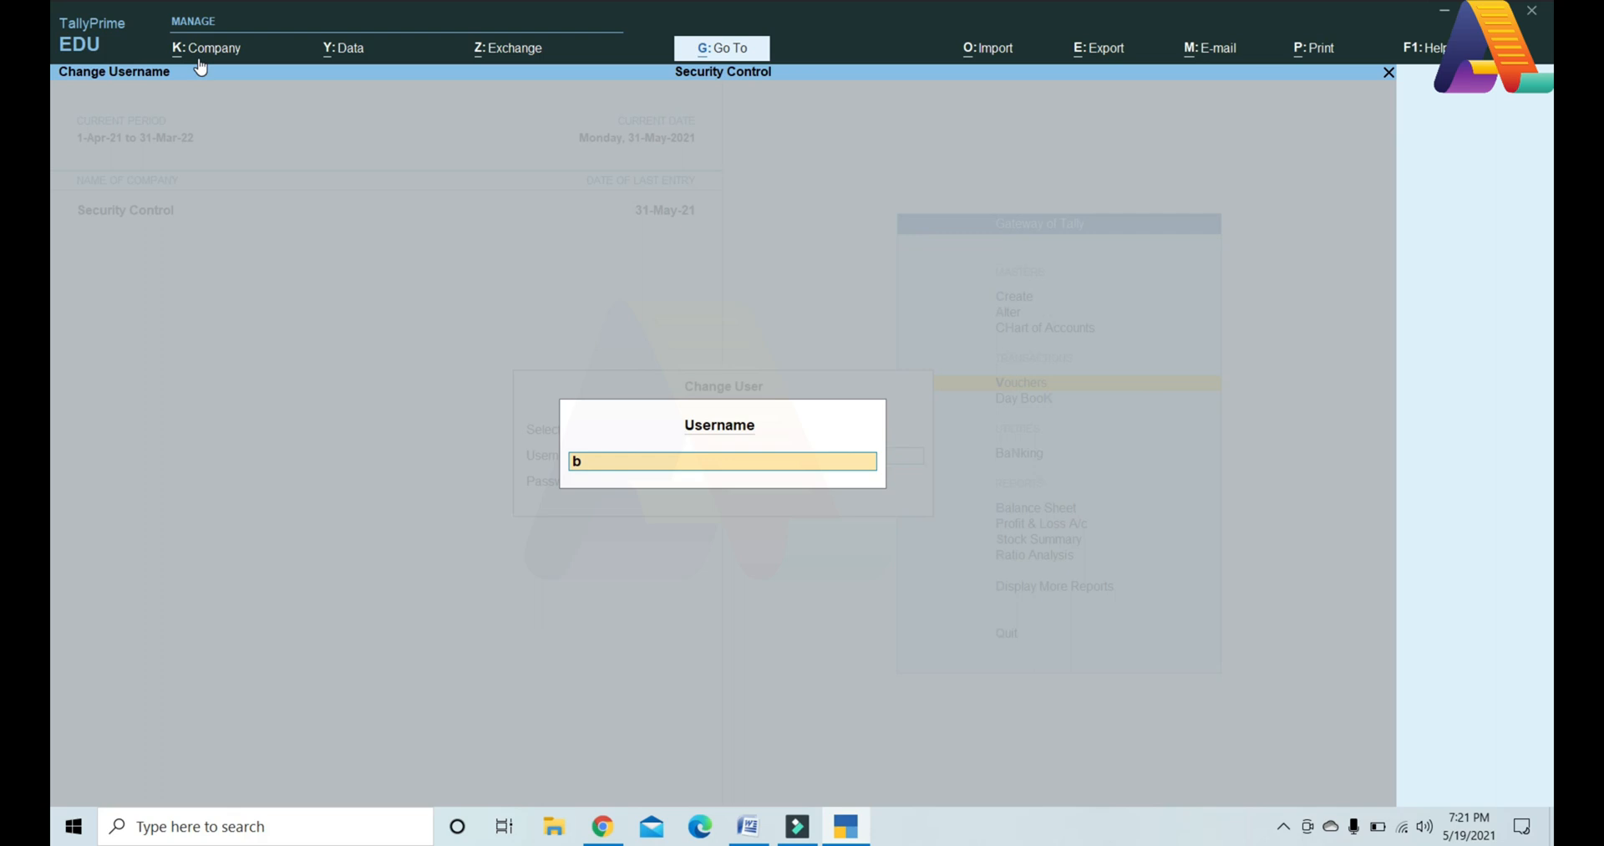
key(Return)
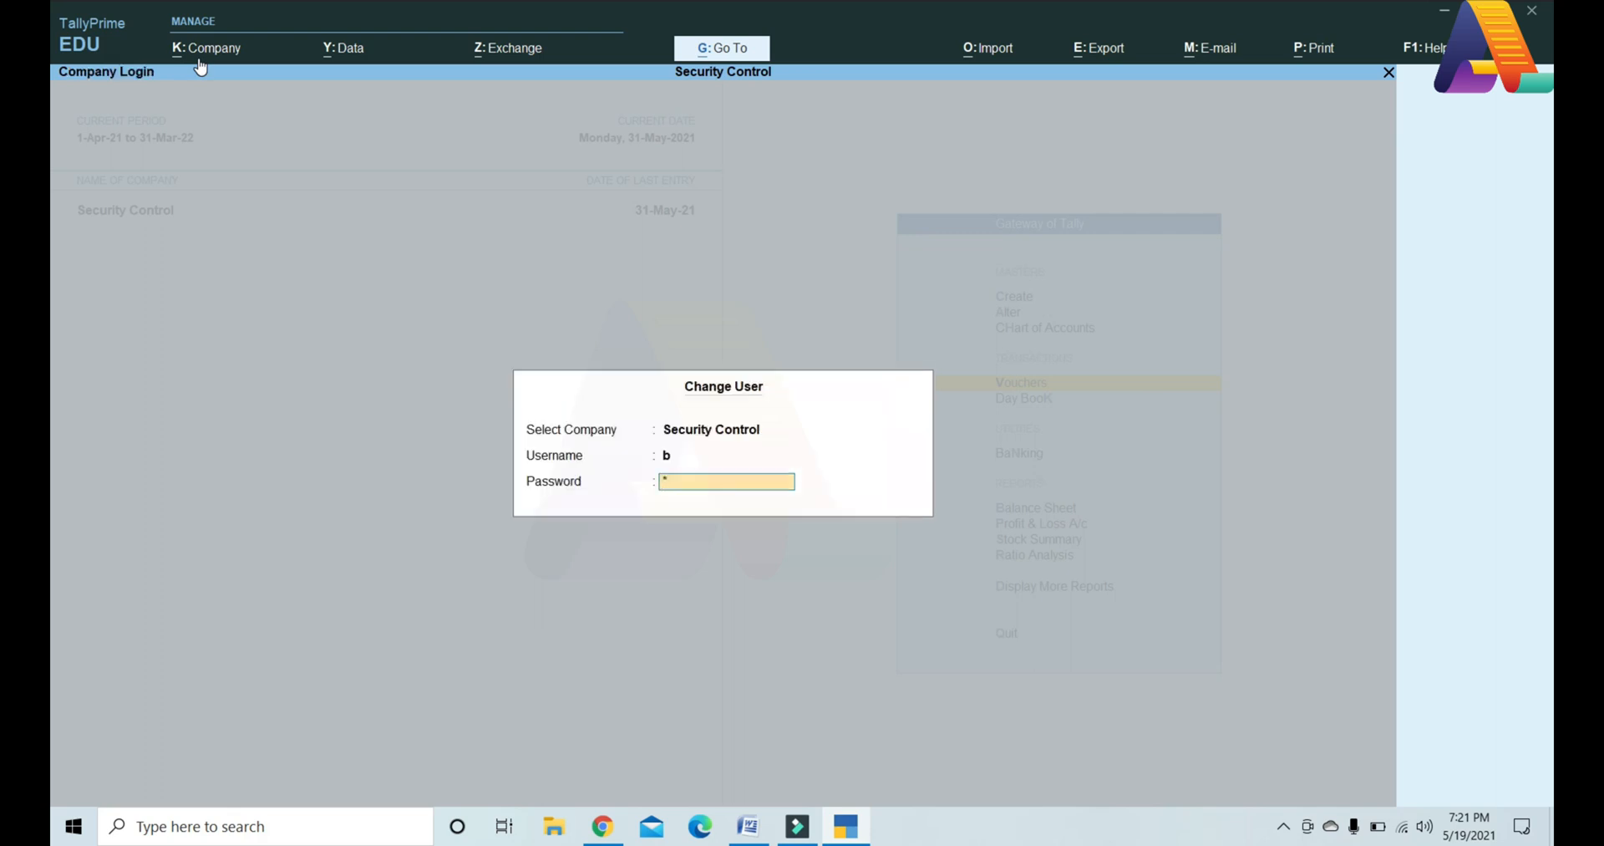
key(Return)
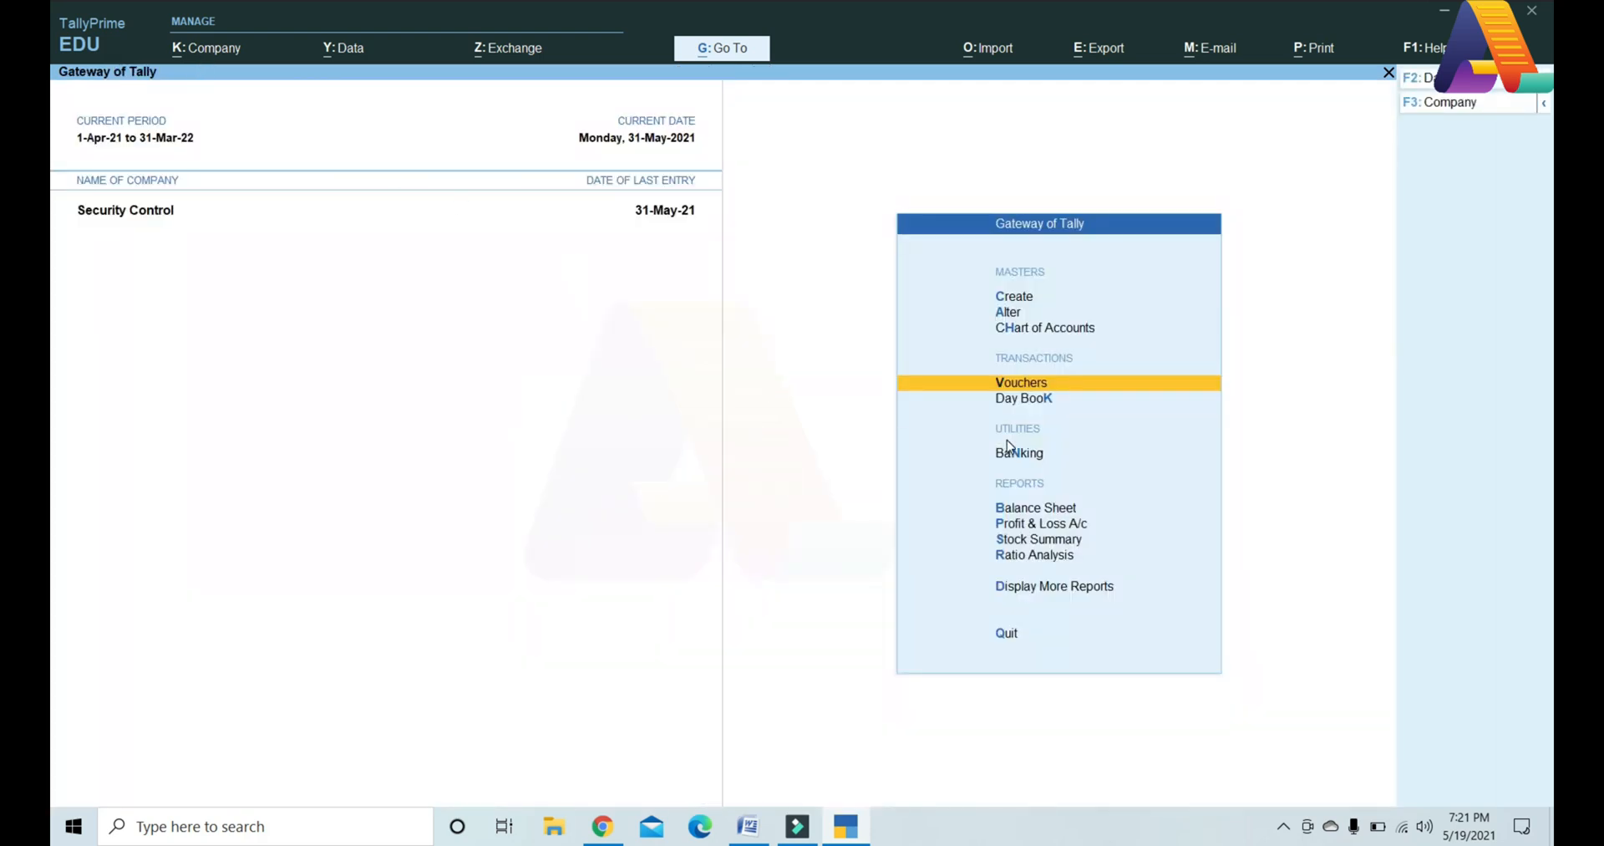
Step: Open the Day Book for the period 1-4-2021 to 31-5-2021
key(k)
key(alt+F2)
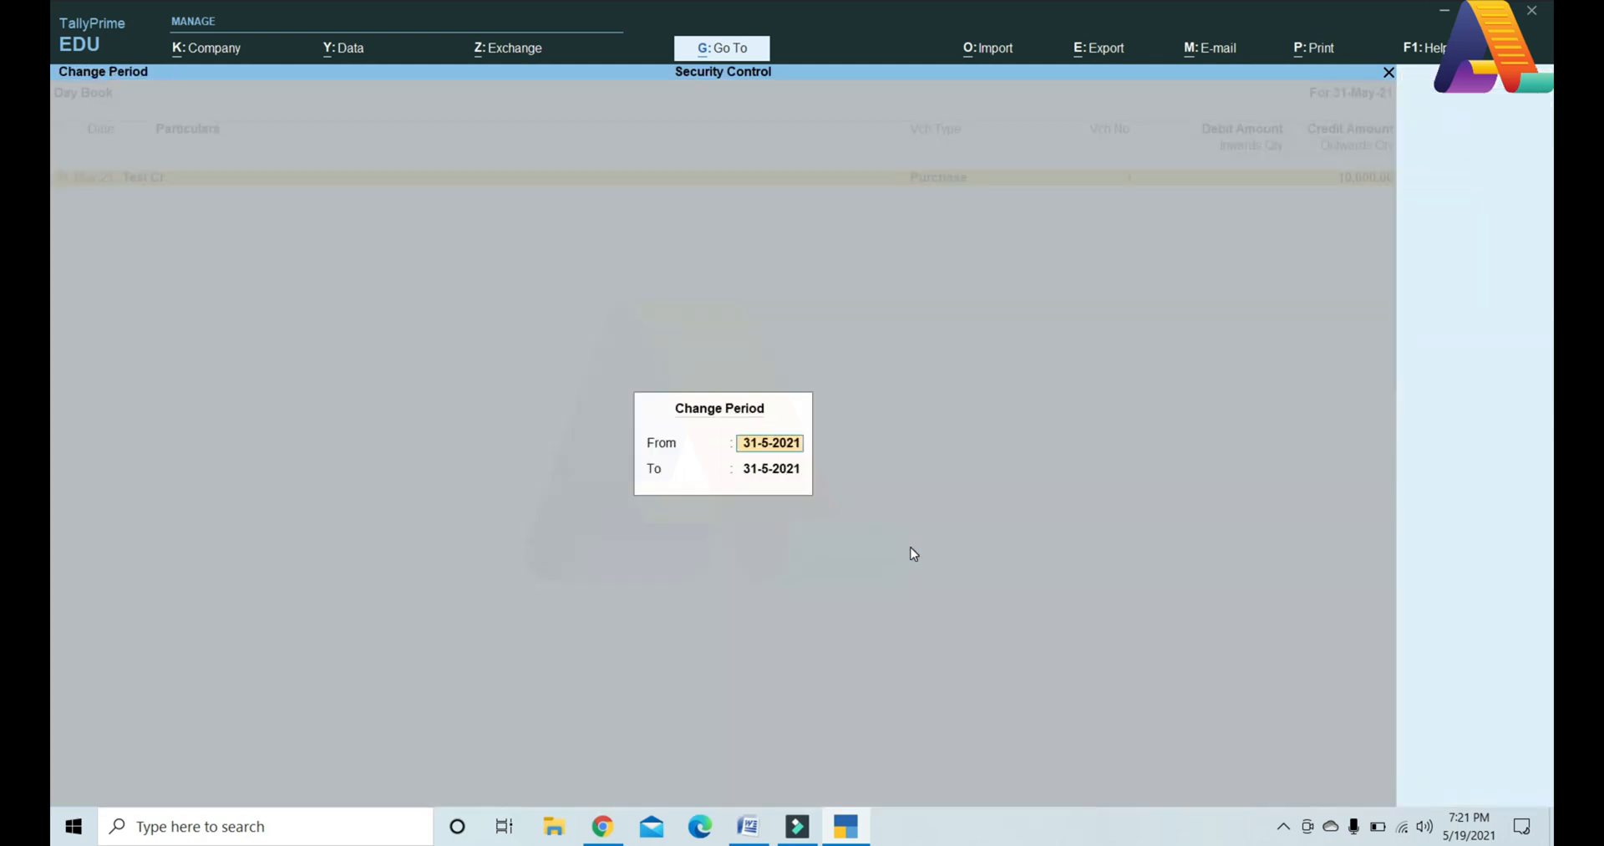
text(1-4-2021)
key(Return)
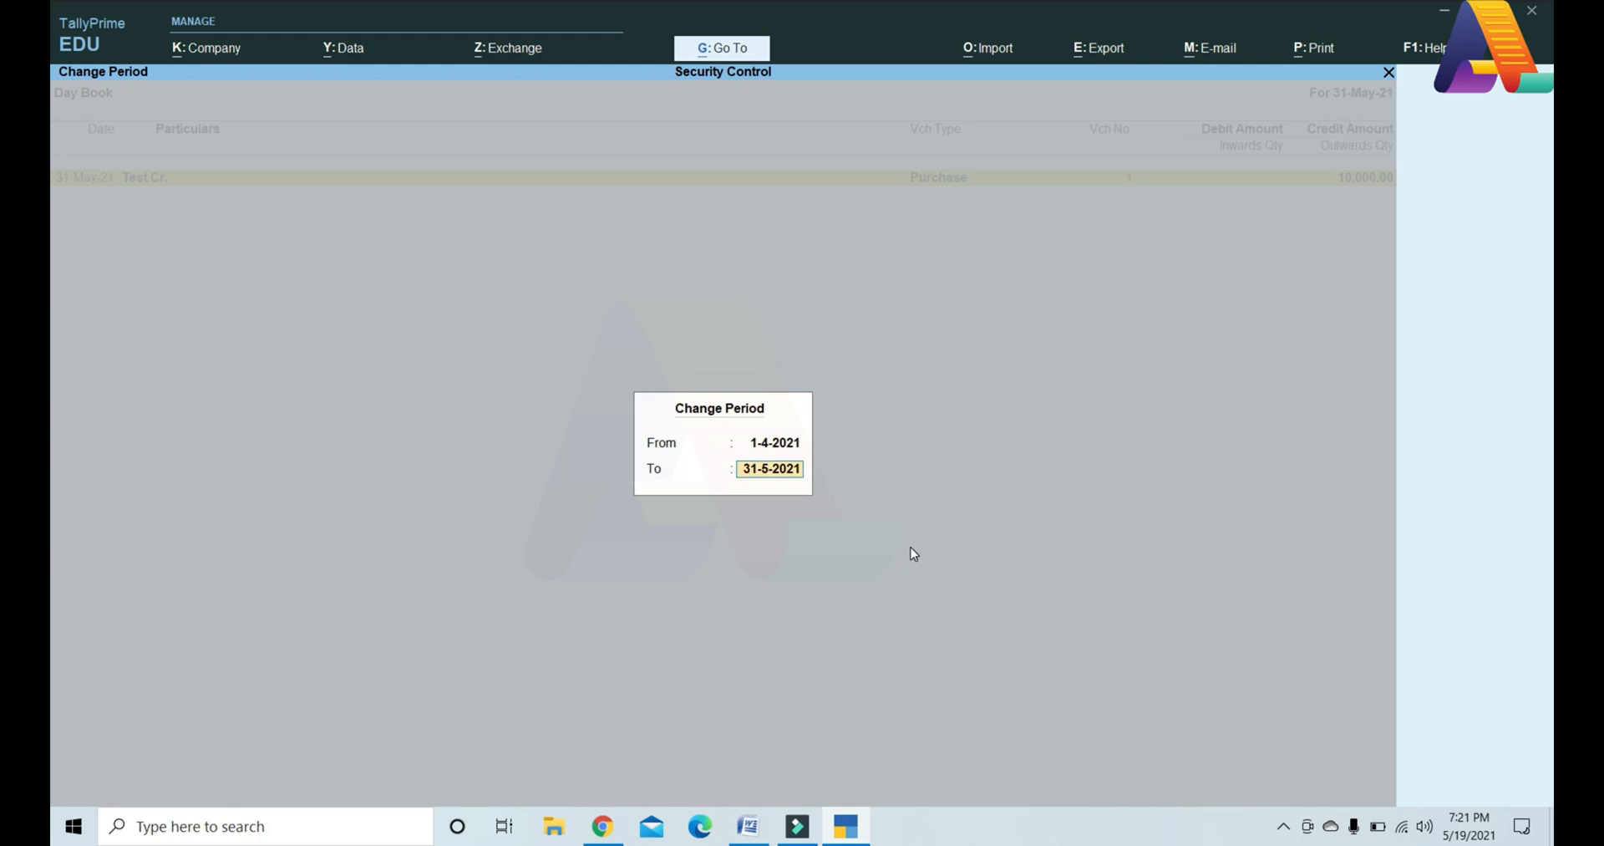
key(Return)
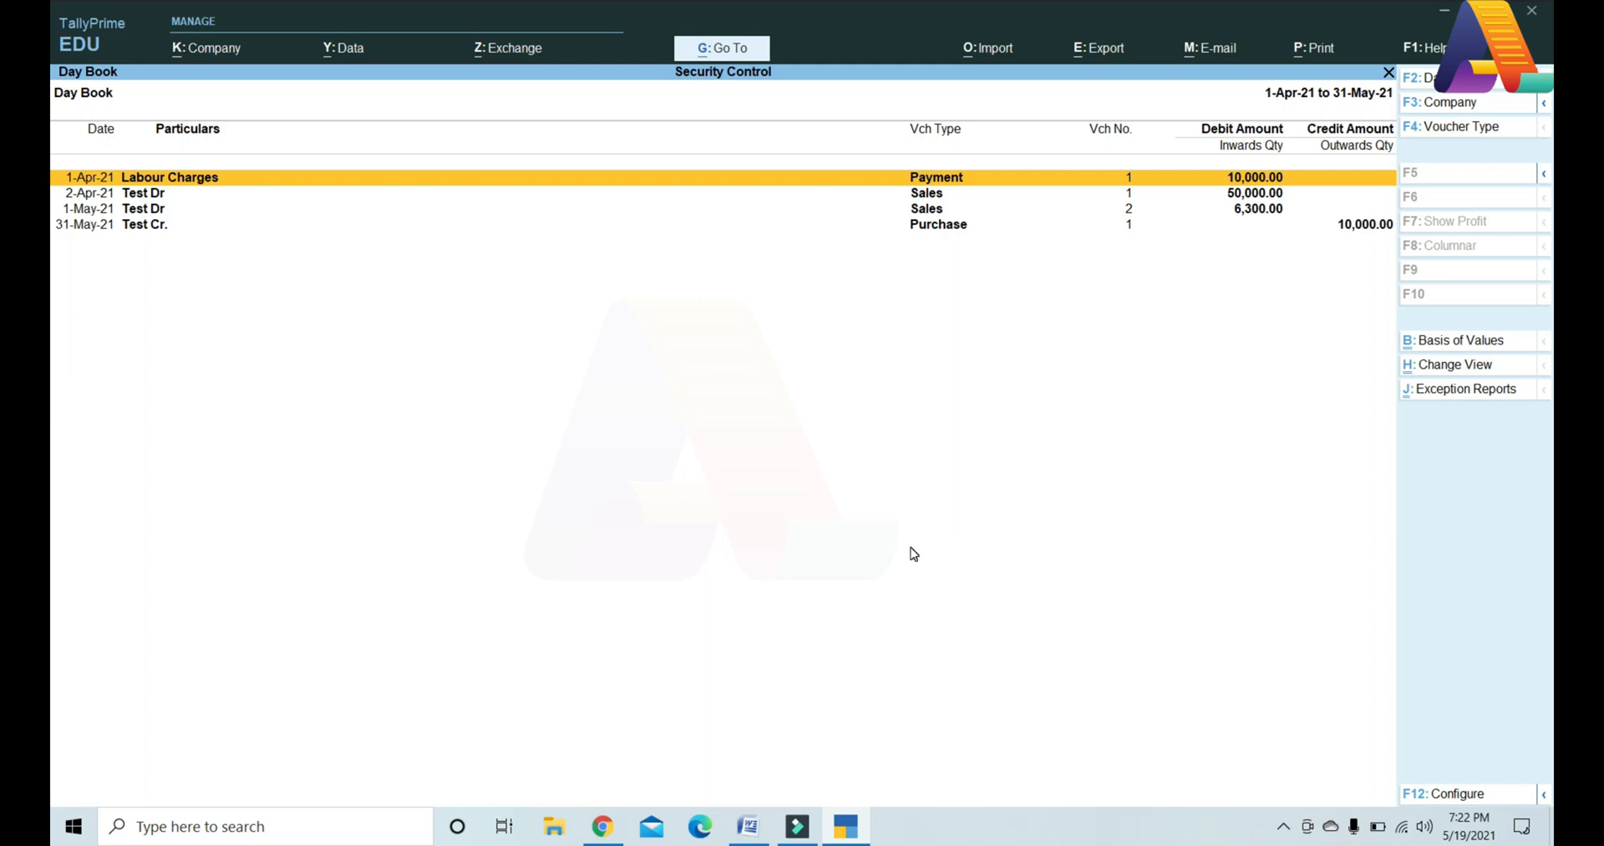
Step: Confirm the Labour Charges and 2-Apr-21 Test Dr vouchers both refuse editing with No Access Allowed
key(Return)
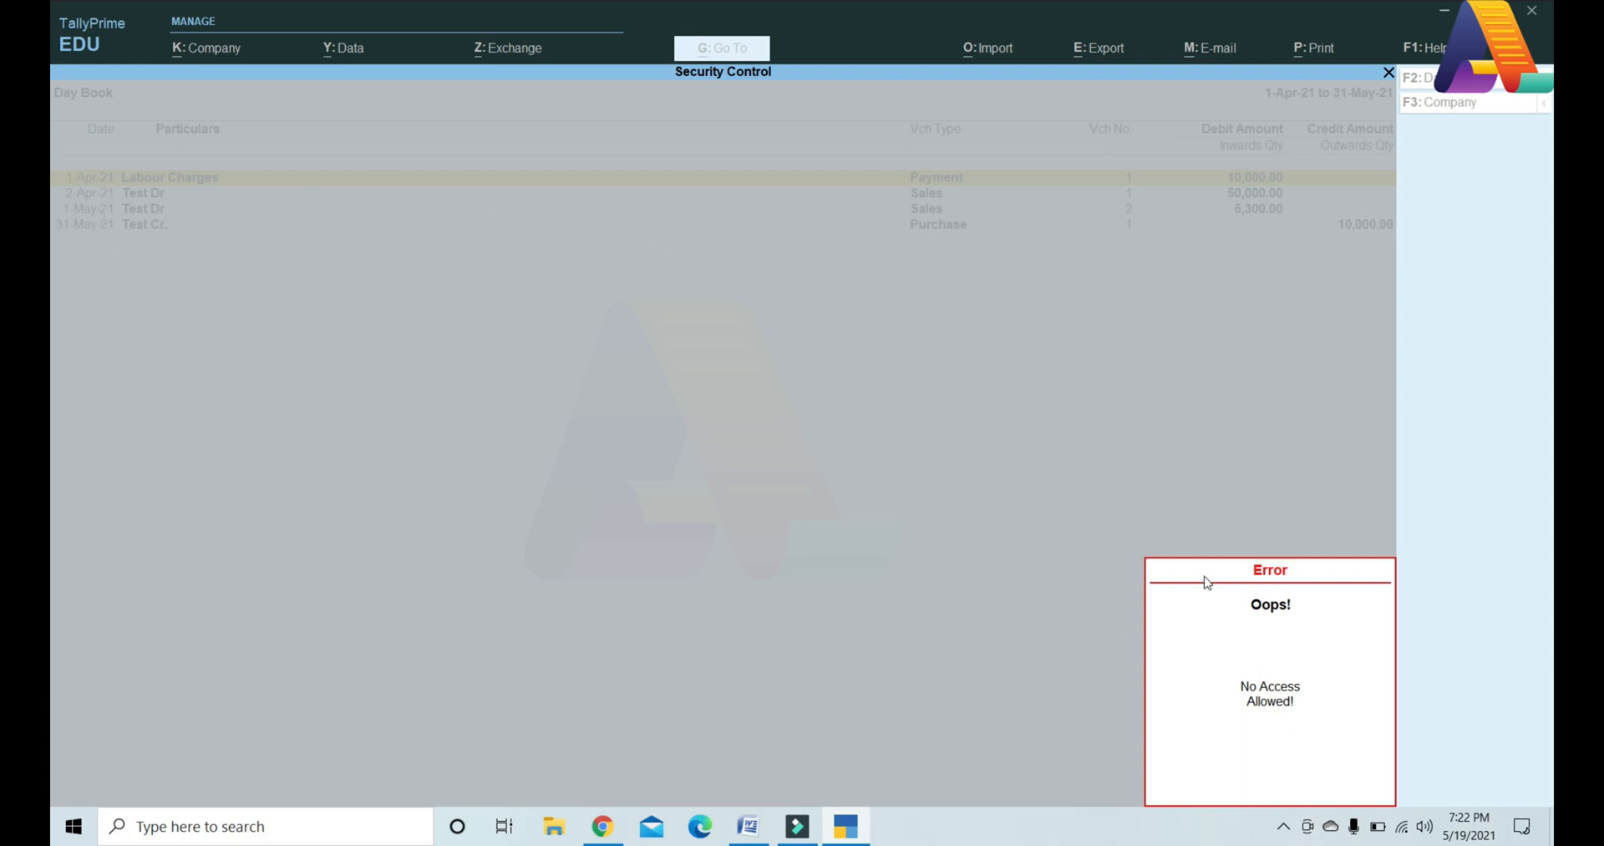
click(1258, 718)
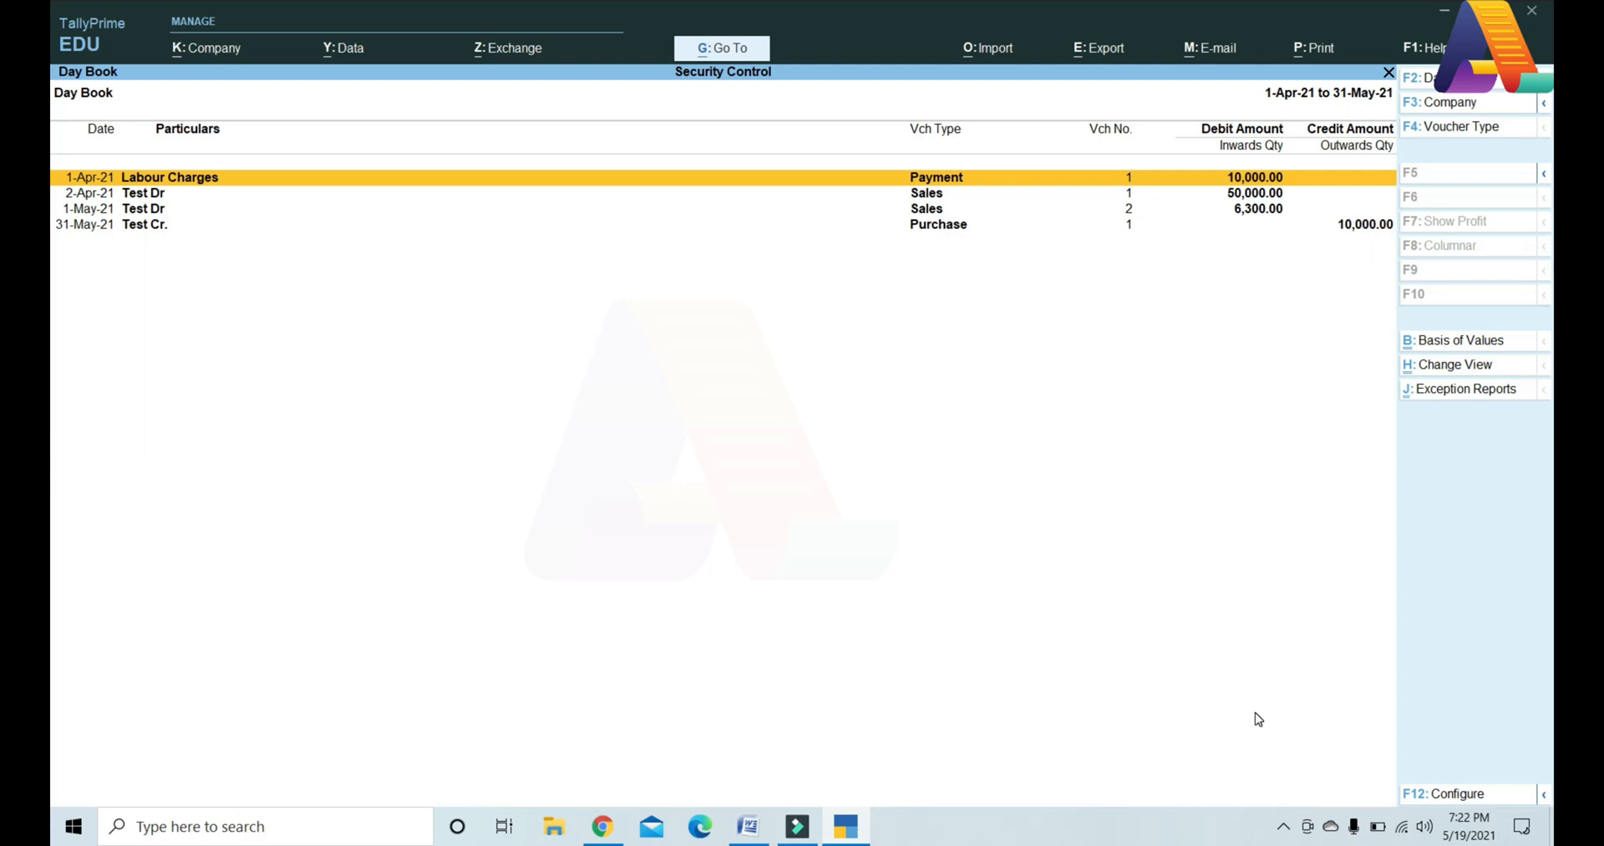
key(Down)
key(Return)
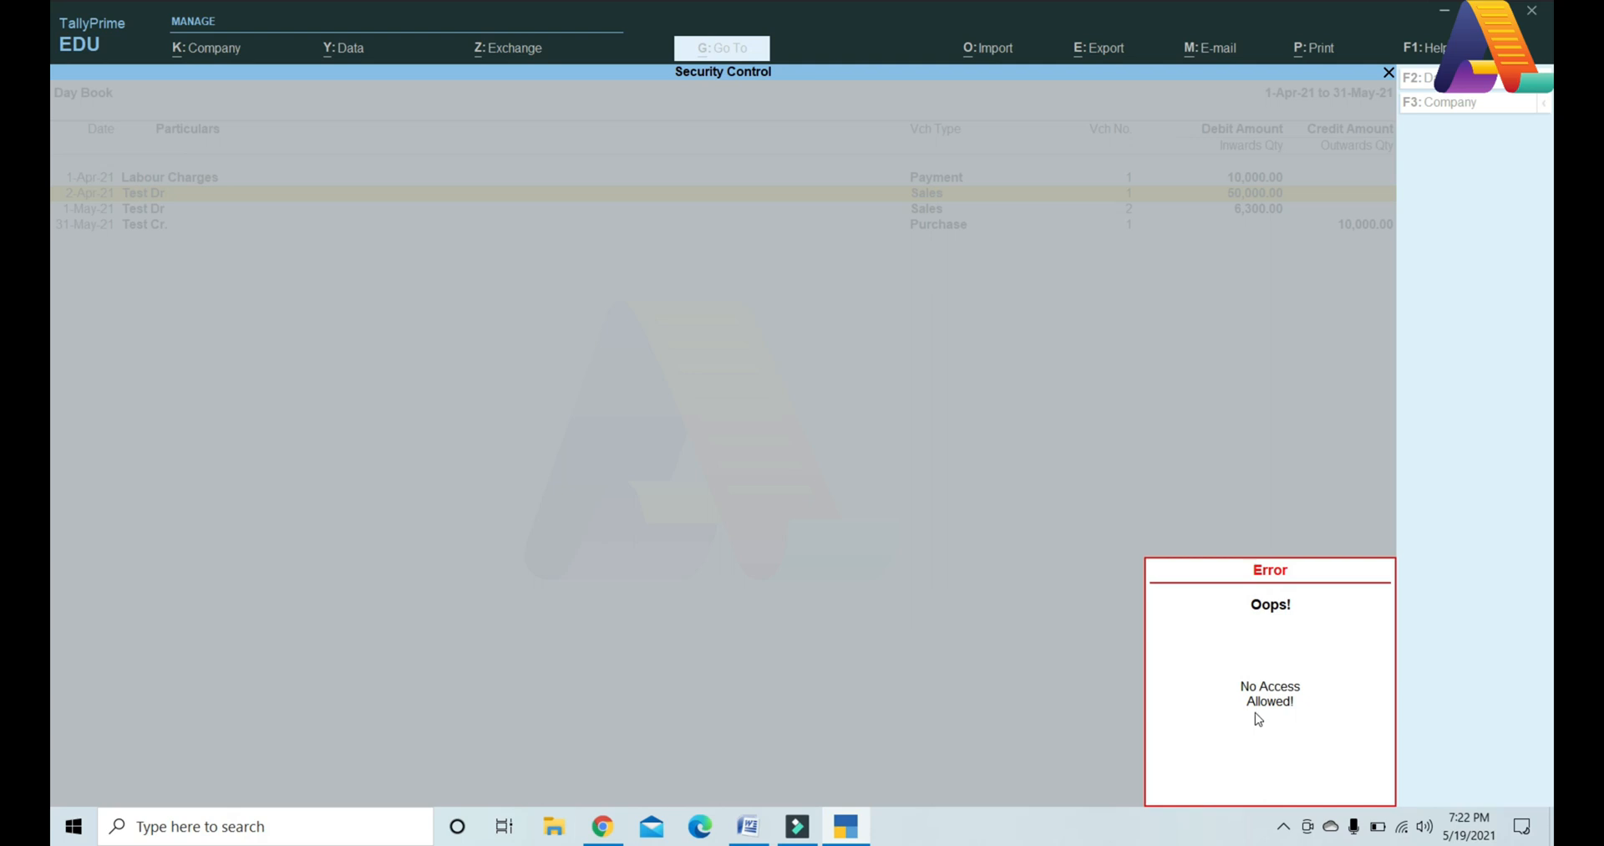
key(Escape)
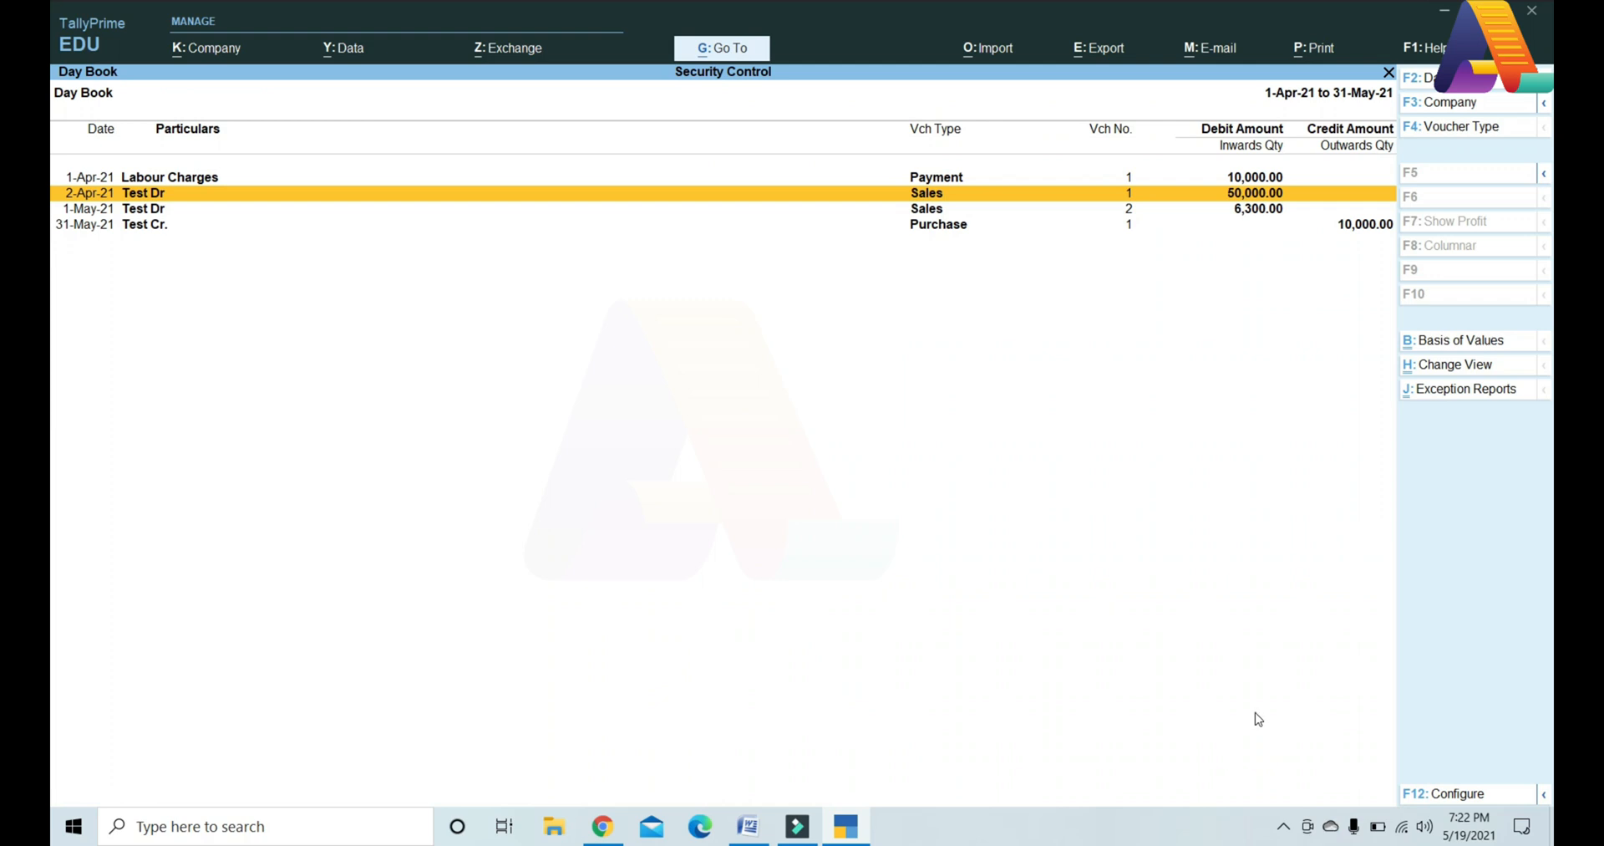
Step: Open the 1-May-21 Test Dr sales and 31-May-21 purchase vouchers, quitting each without saving
key(Down)
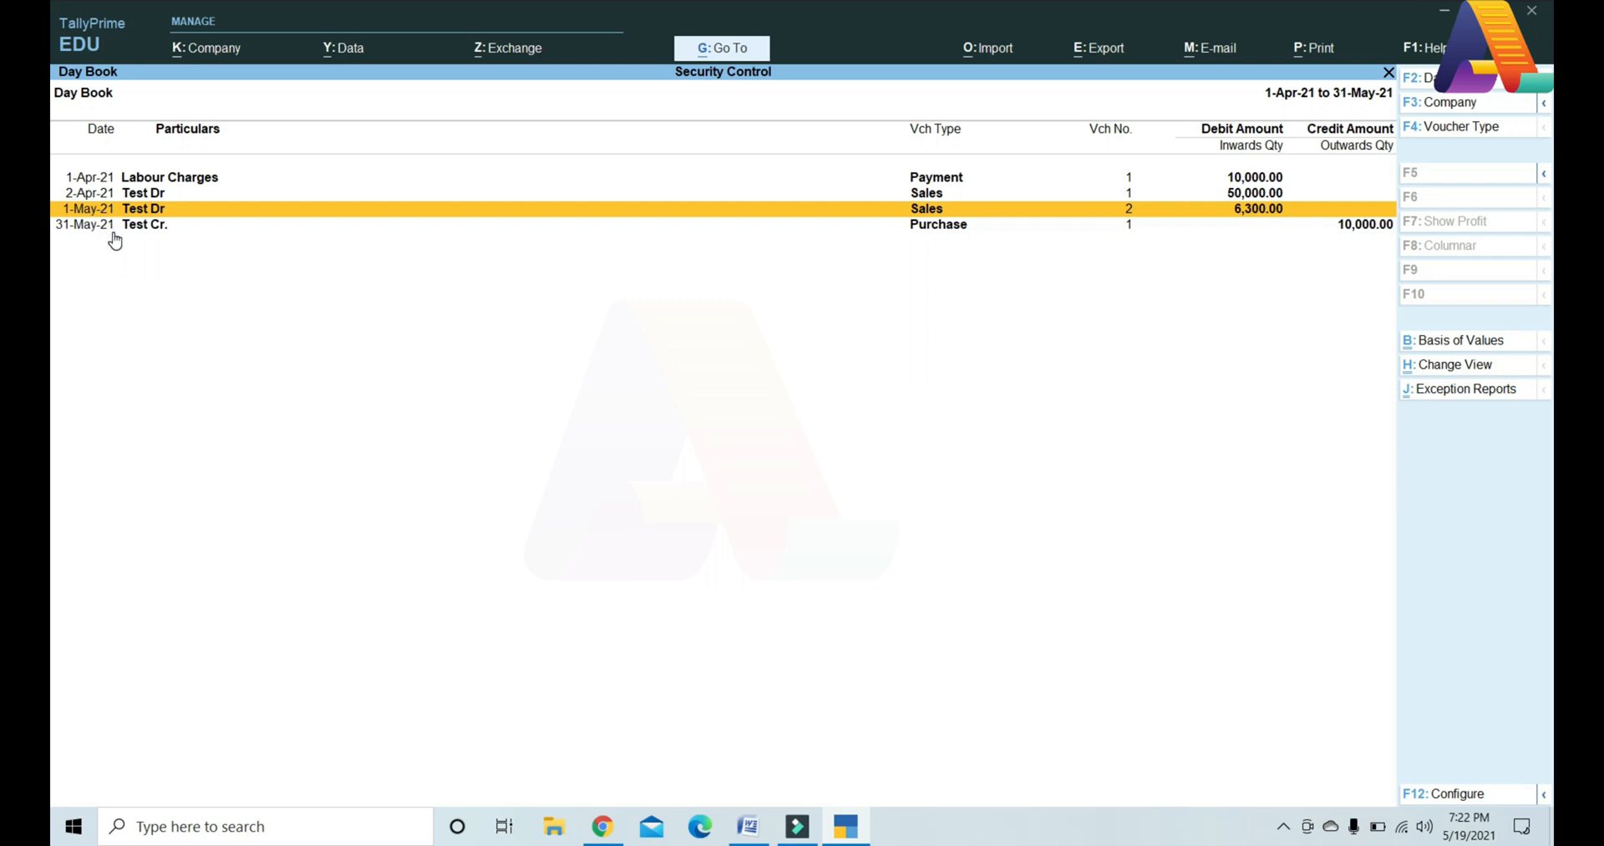
key(Return)
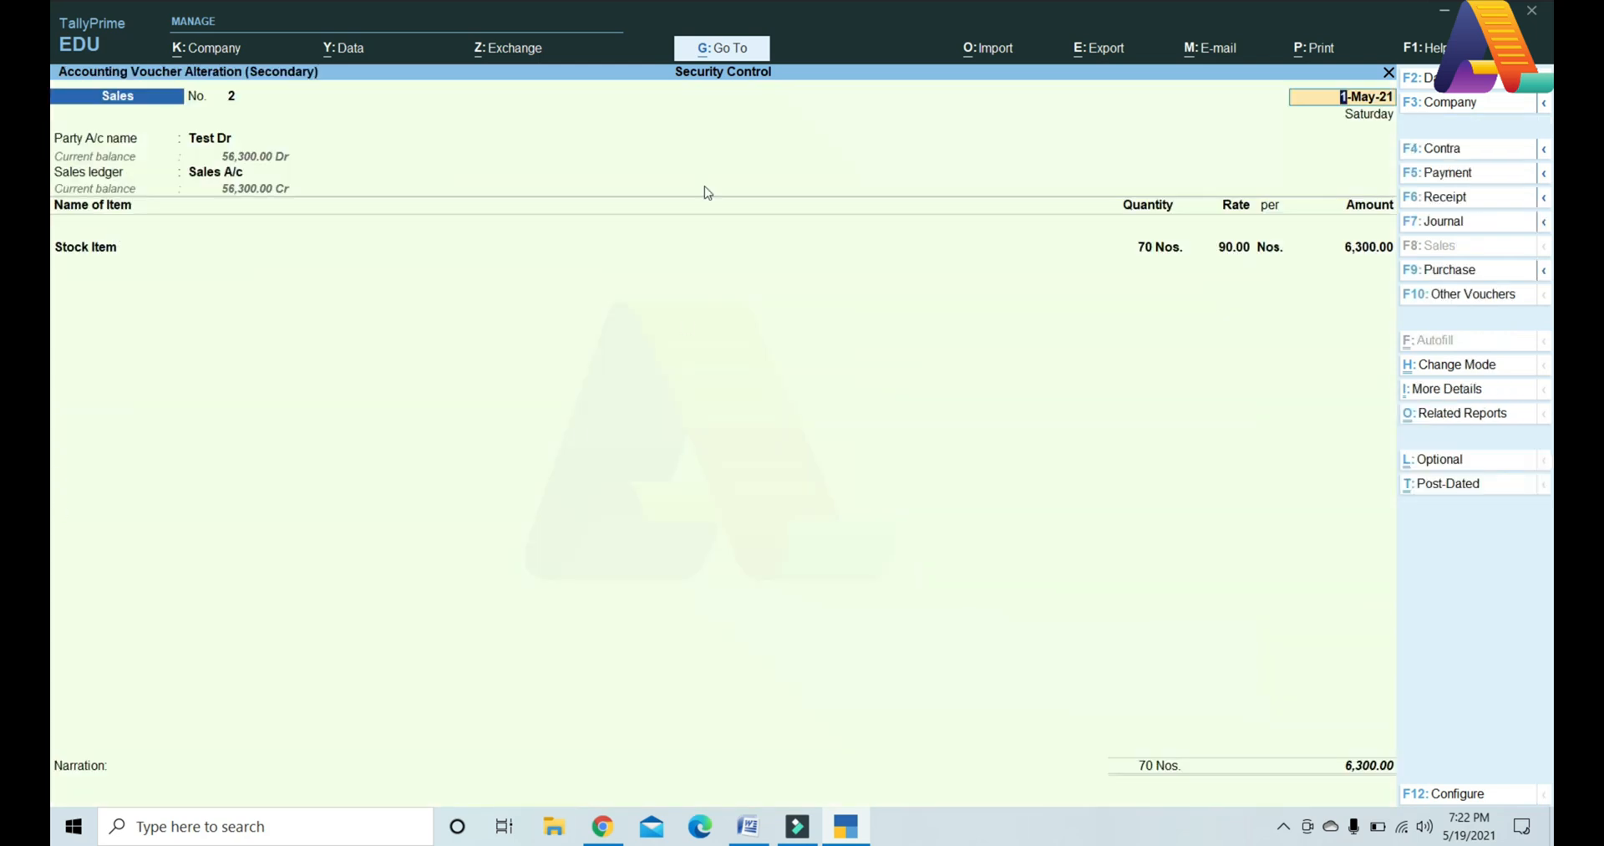
key(Escape)
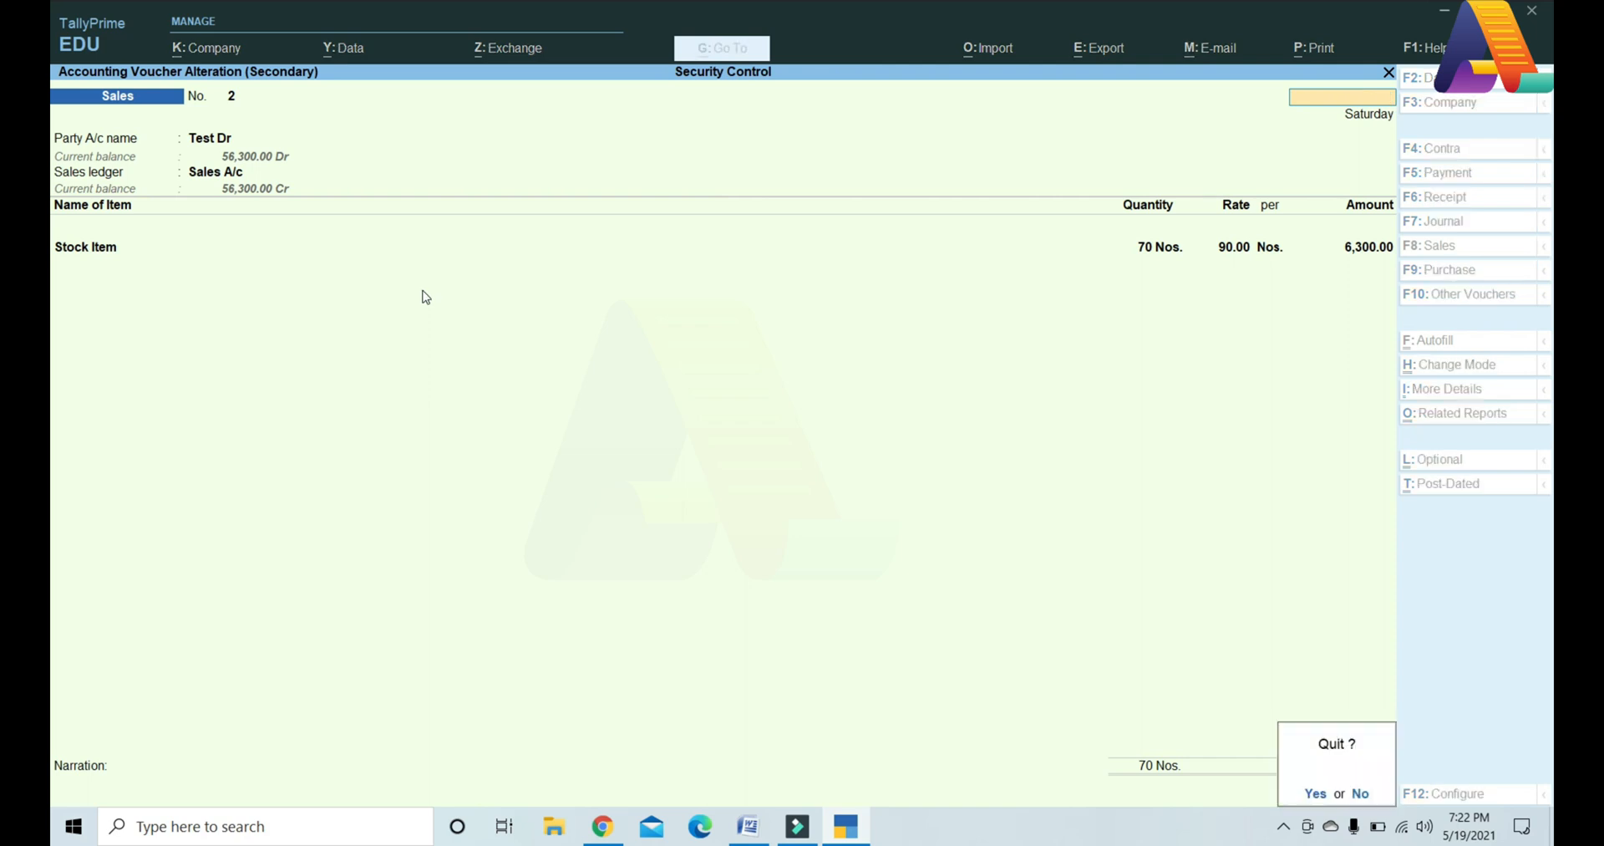
key(y)
key(Down)
key(Return)
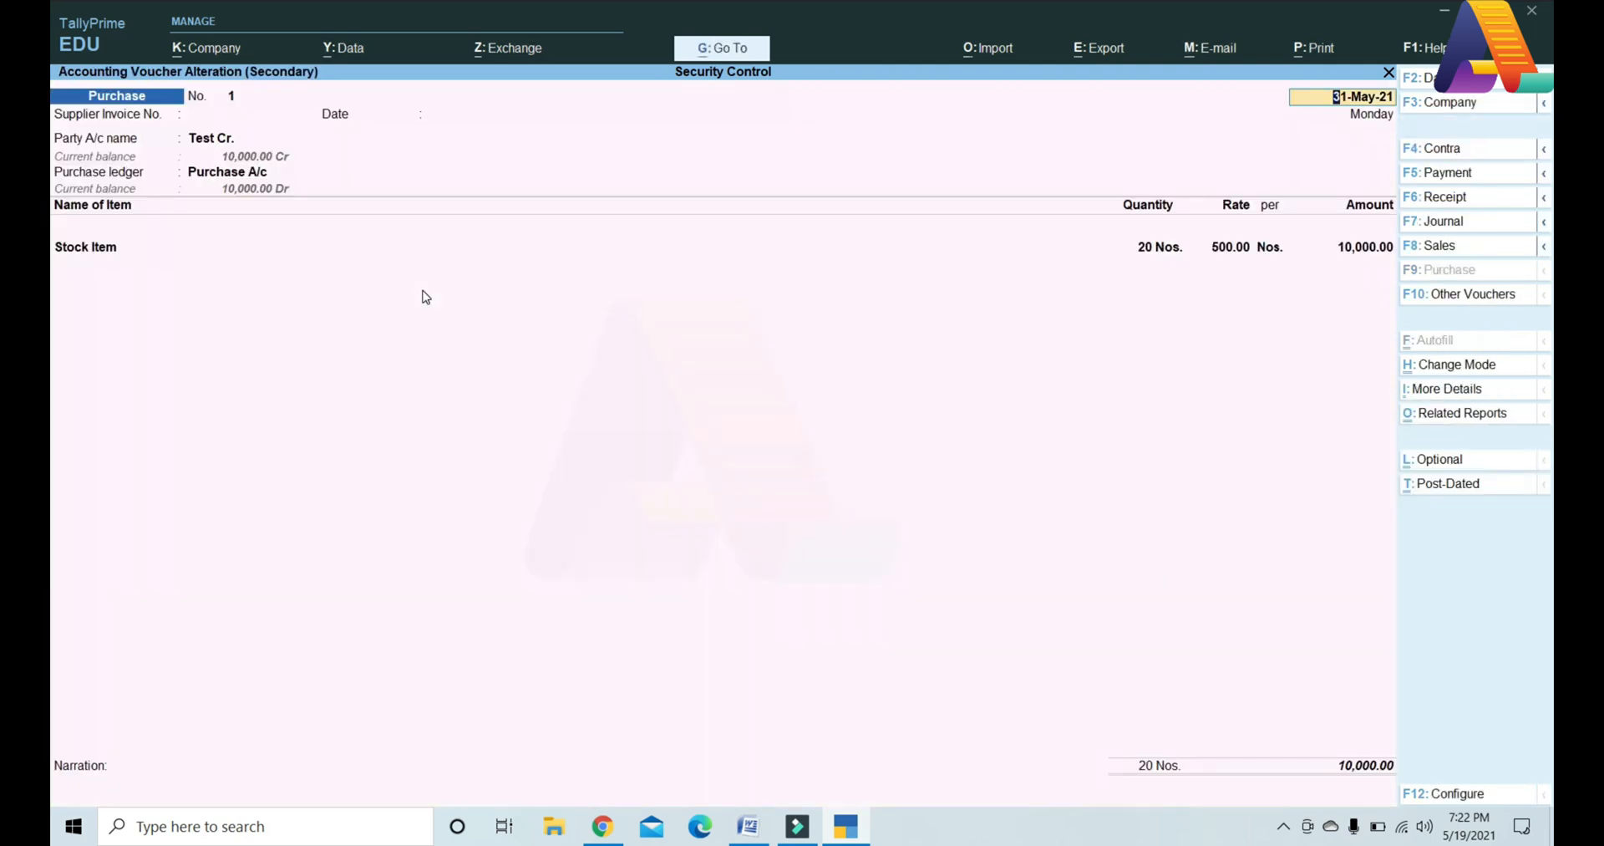
key(Escape)
key(Escape)
key(y)
key(Escape)
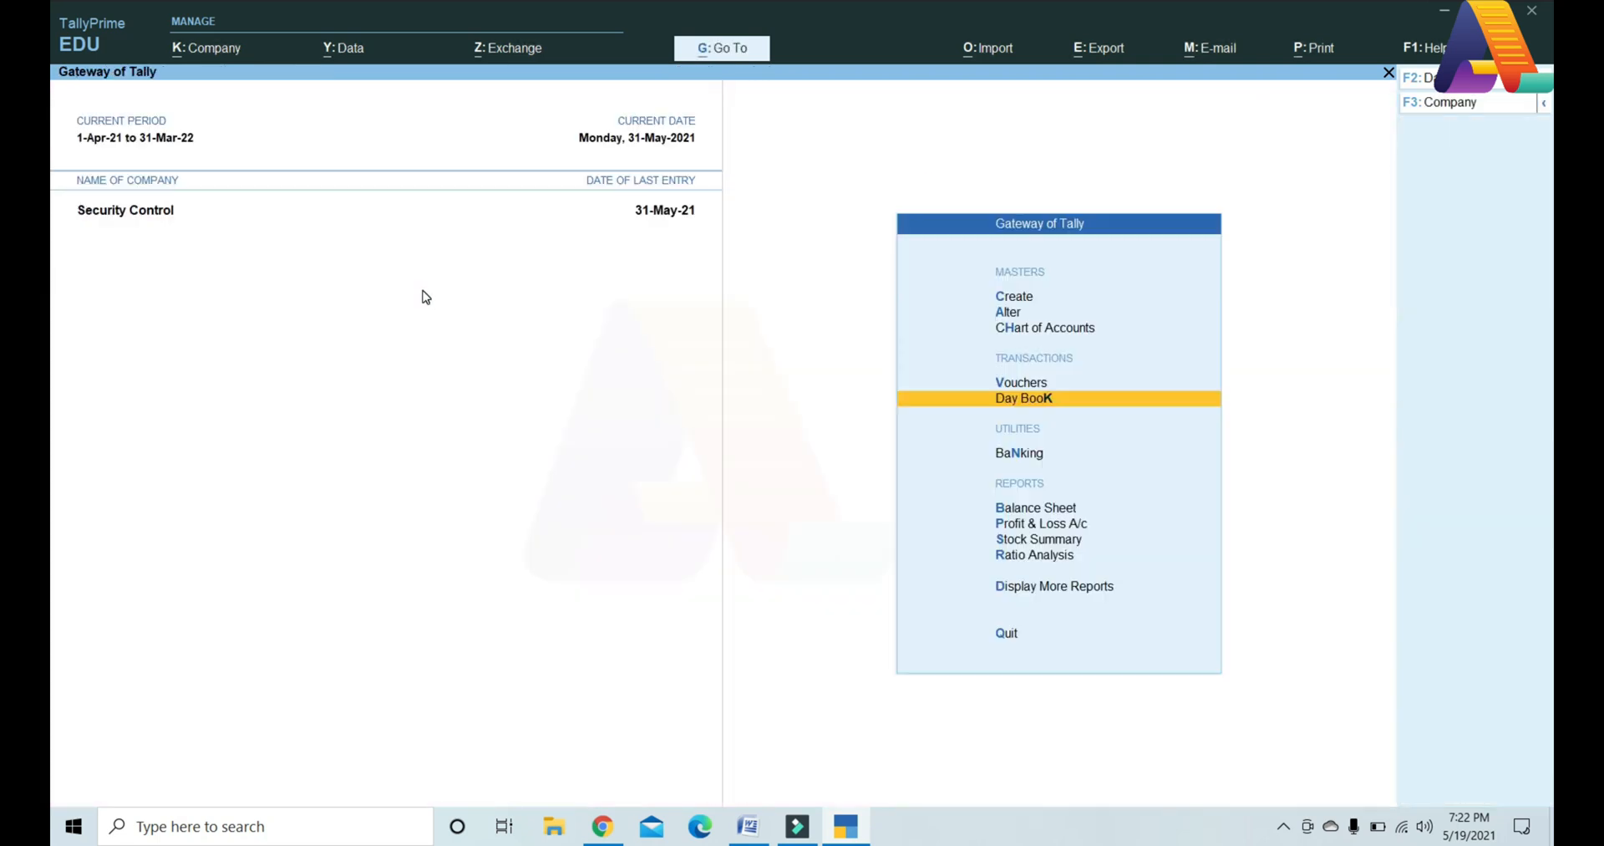
Step: Switch the logged-in user to admin, entering the administrator password
click(218, 50)
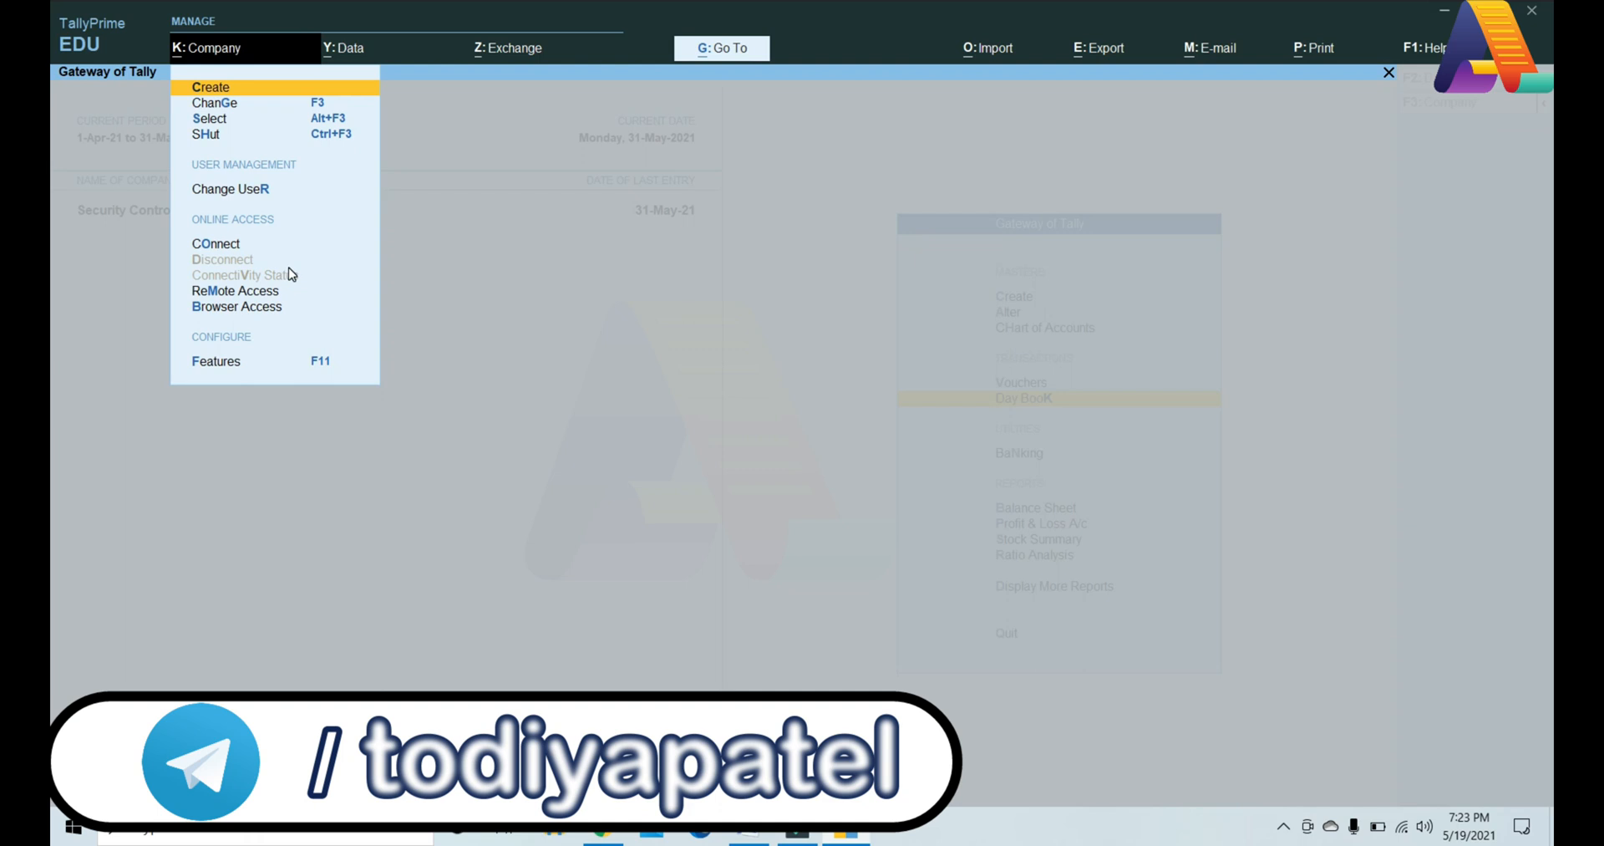
key(r)
key(Up)
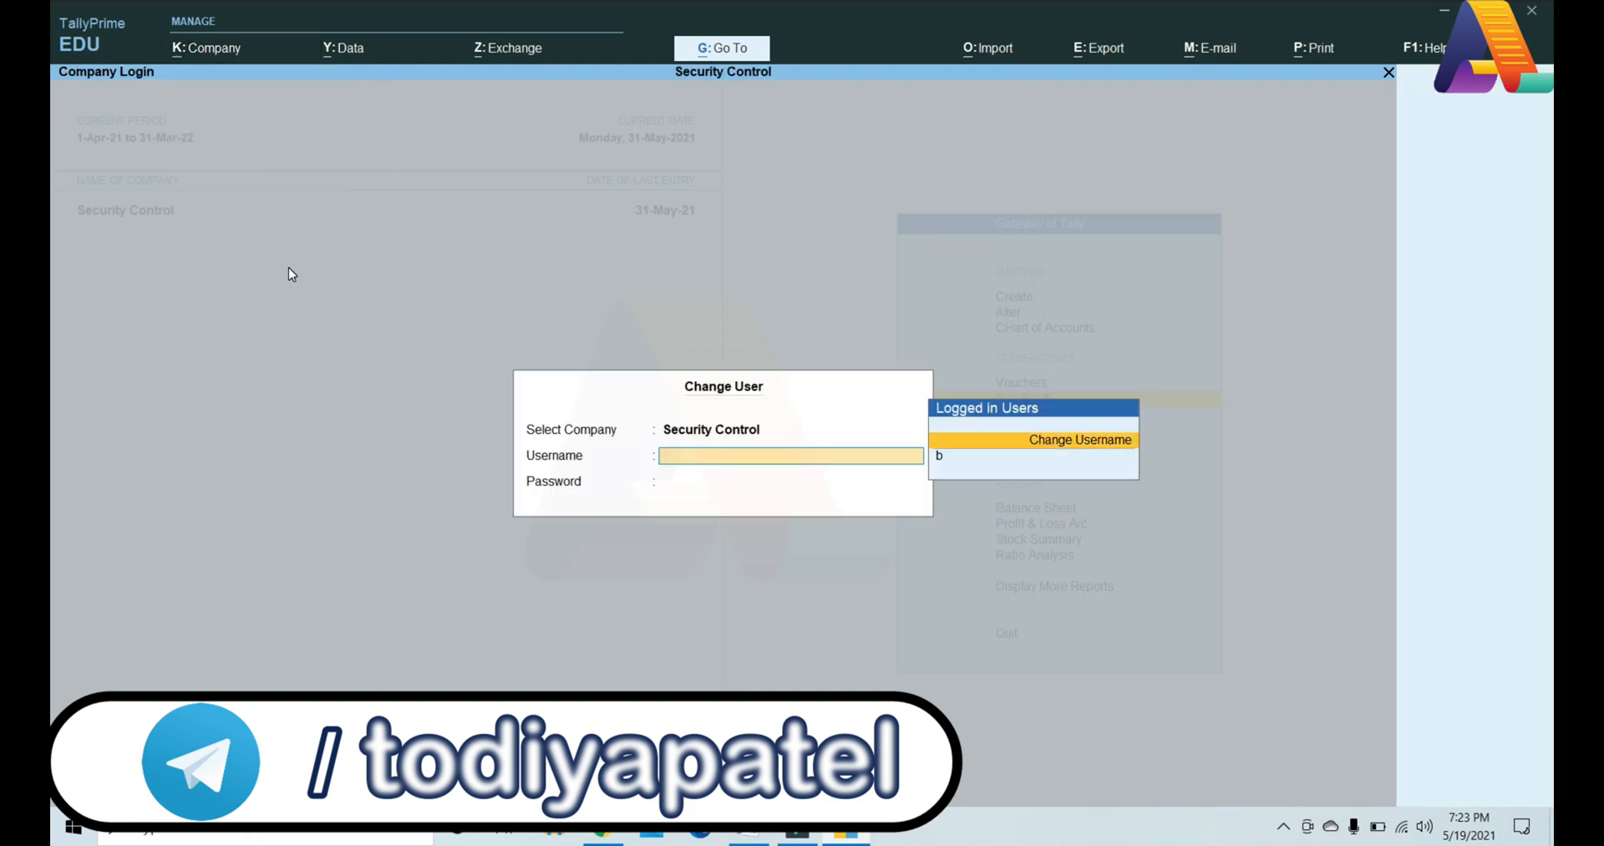
key(Return)
text(admin)
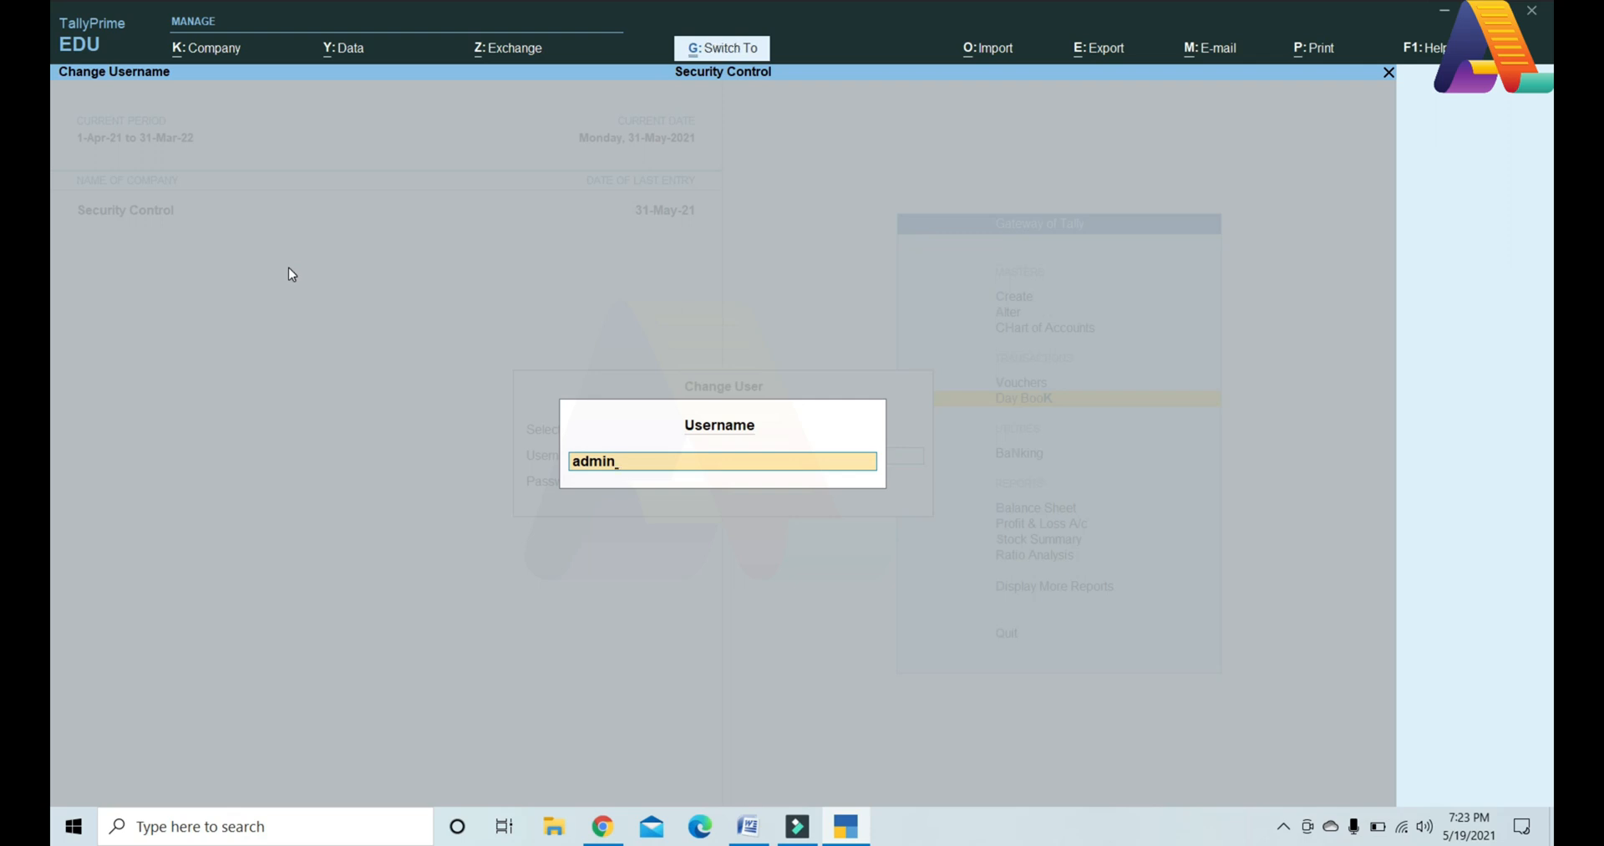
key(Return)
key(ctrl+v)
key(Return)
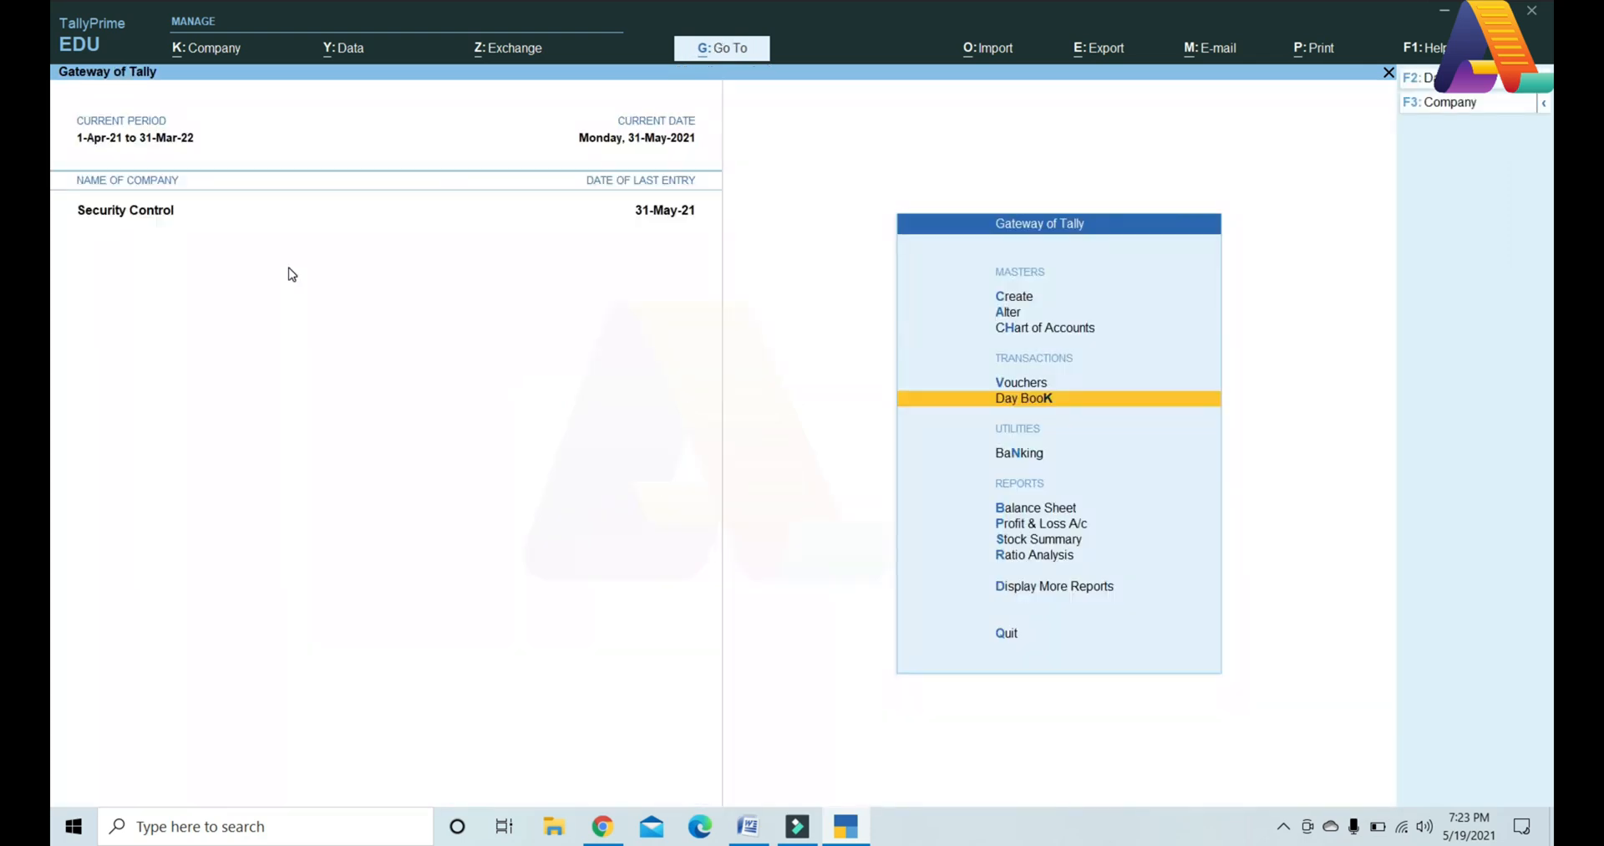
Step: Give User B's security level a 31-3-2022 back-dated voucher cut-off date and save it
click(194, 52)
key(e)
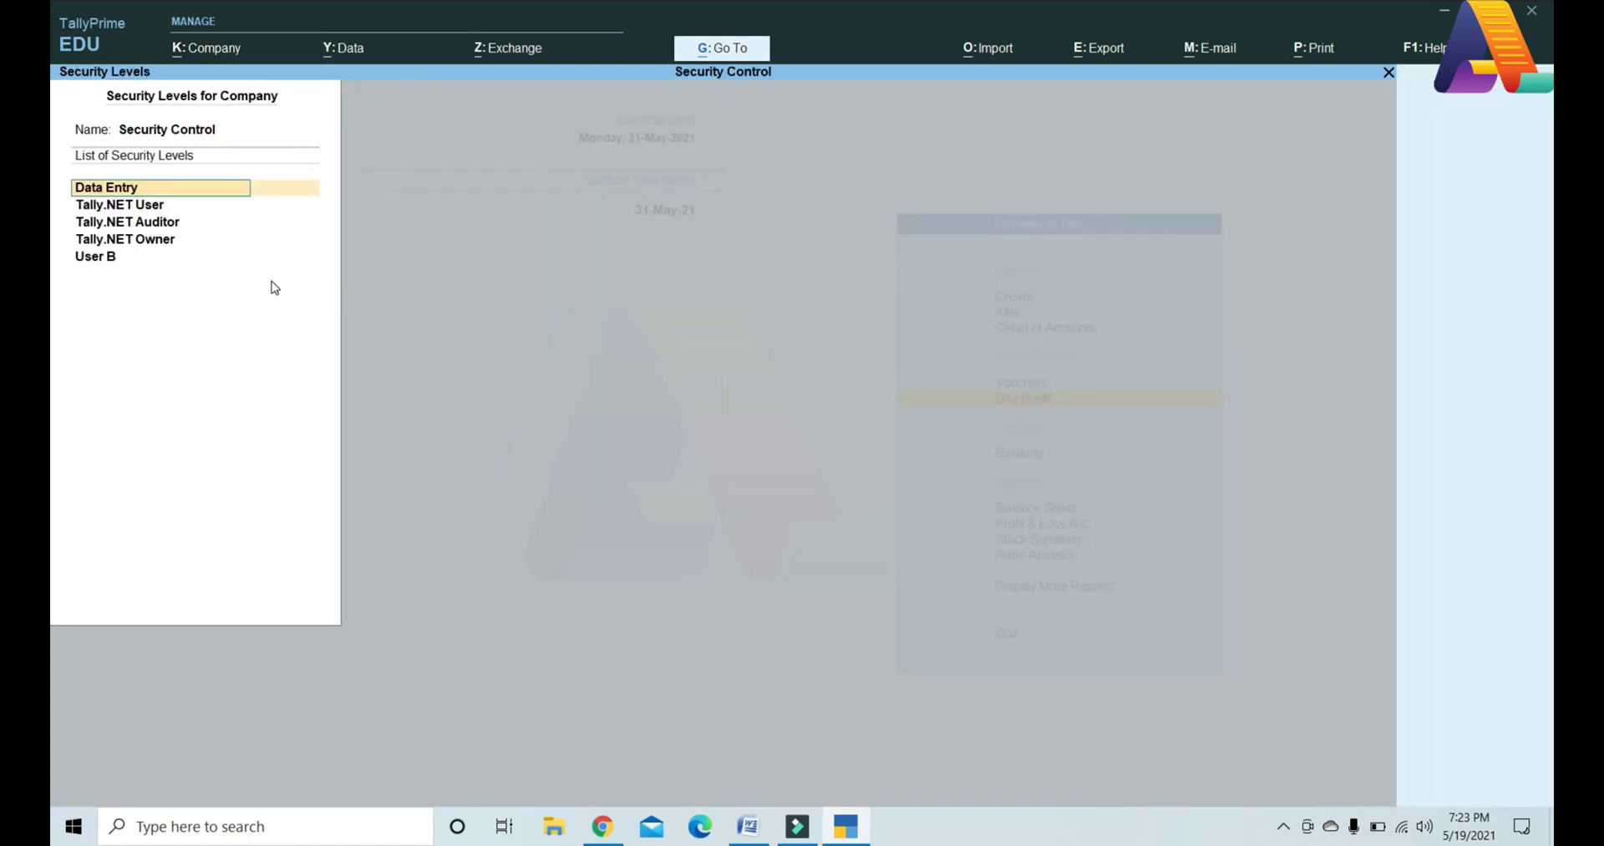
key(Down)
key(Down)
key(Down)
key(Down)
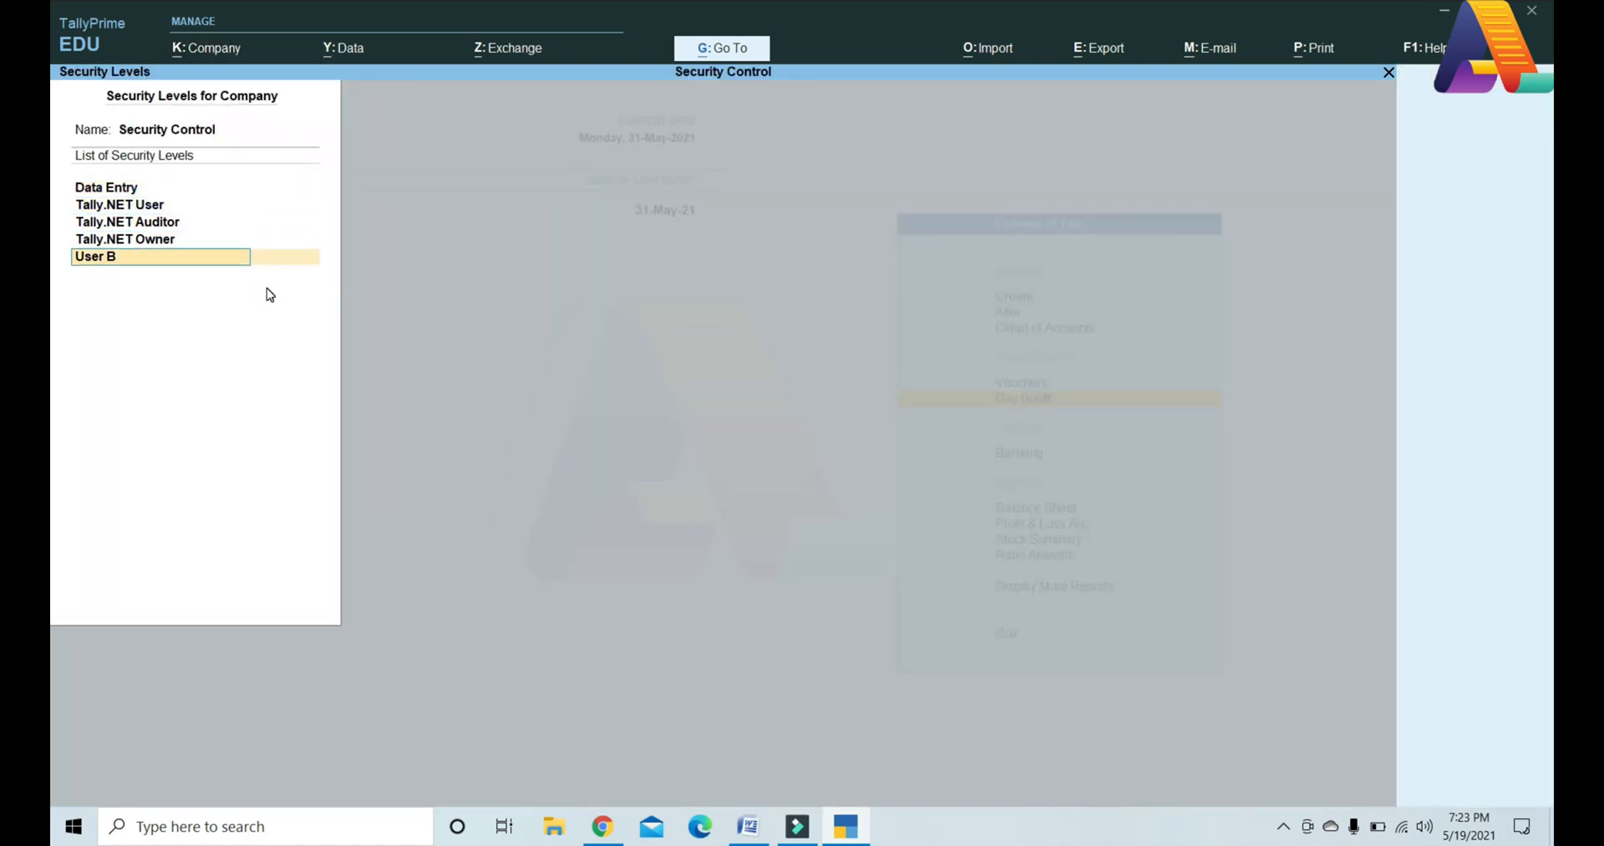
key(Return)
key(Return)
key(Return)
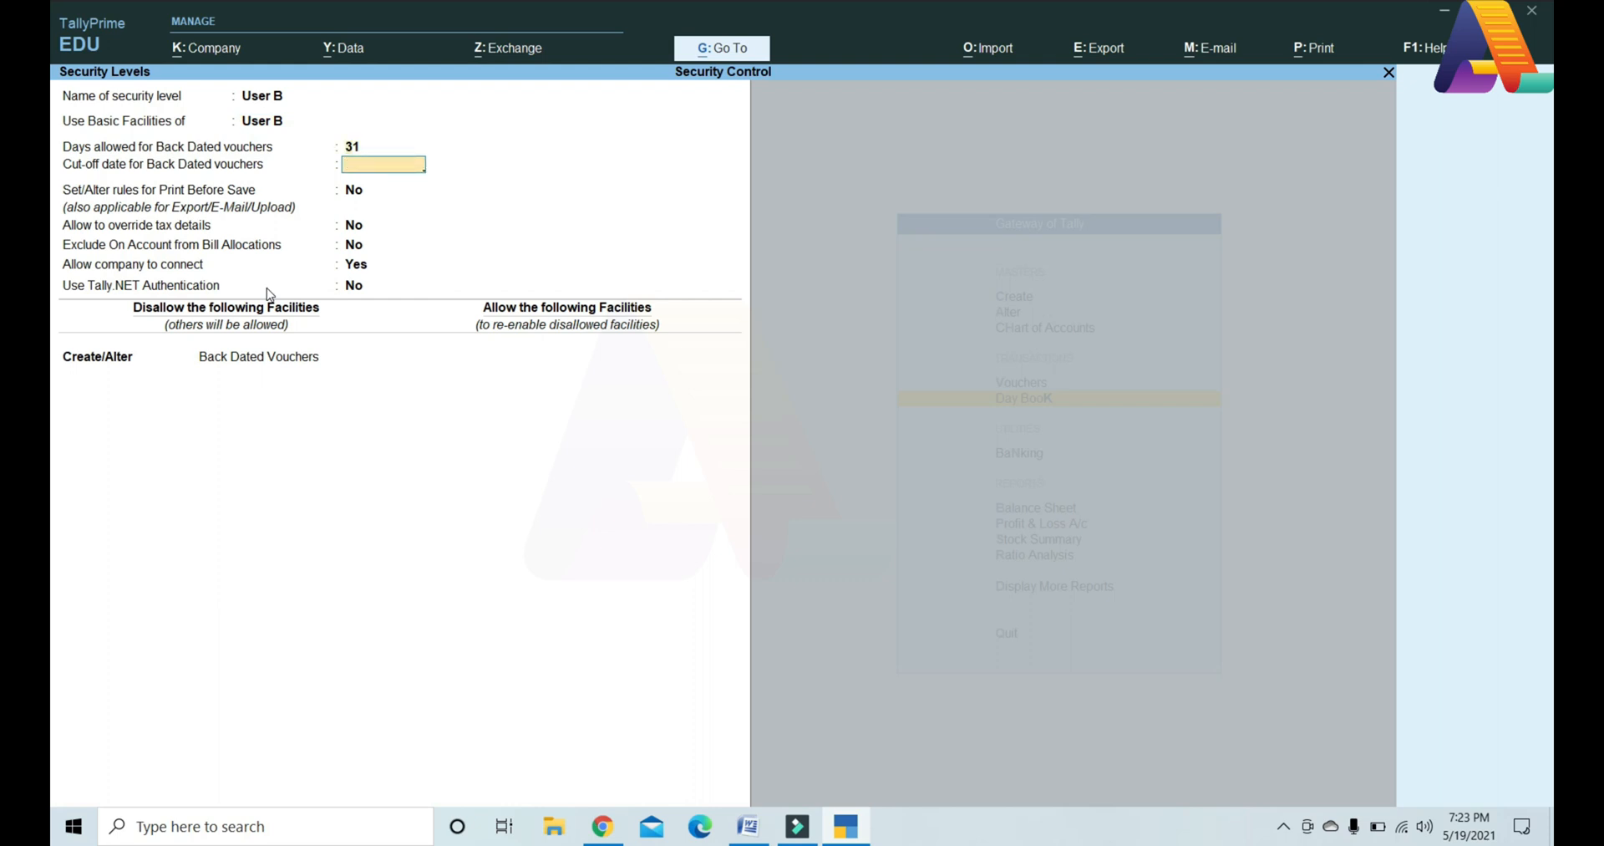
key(BackSpace)
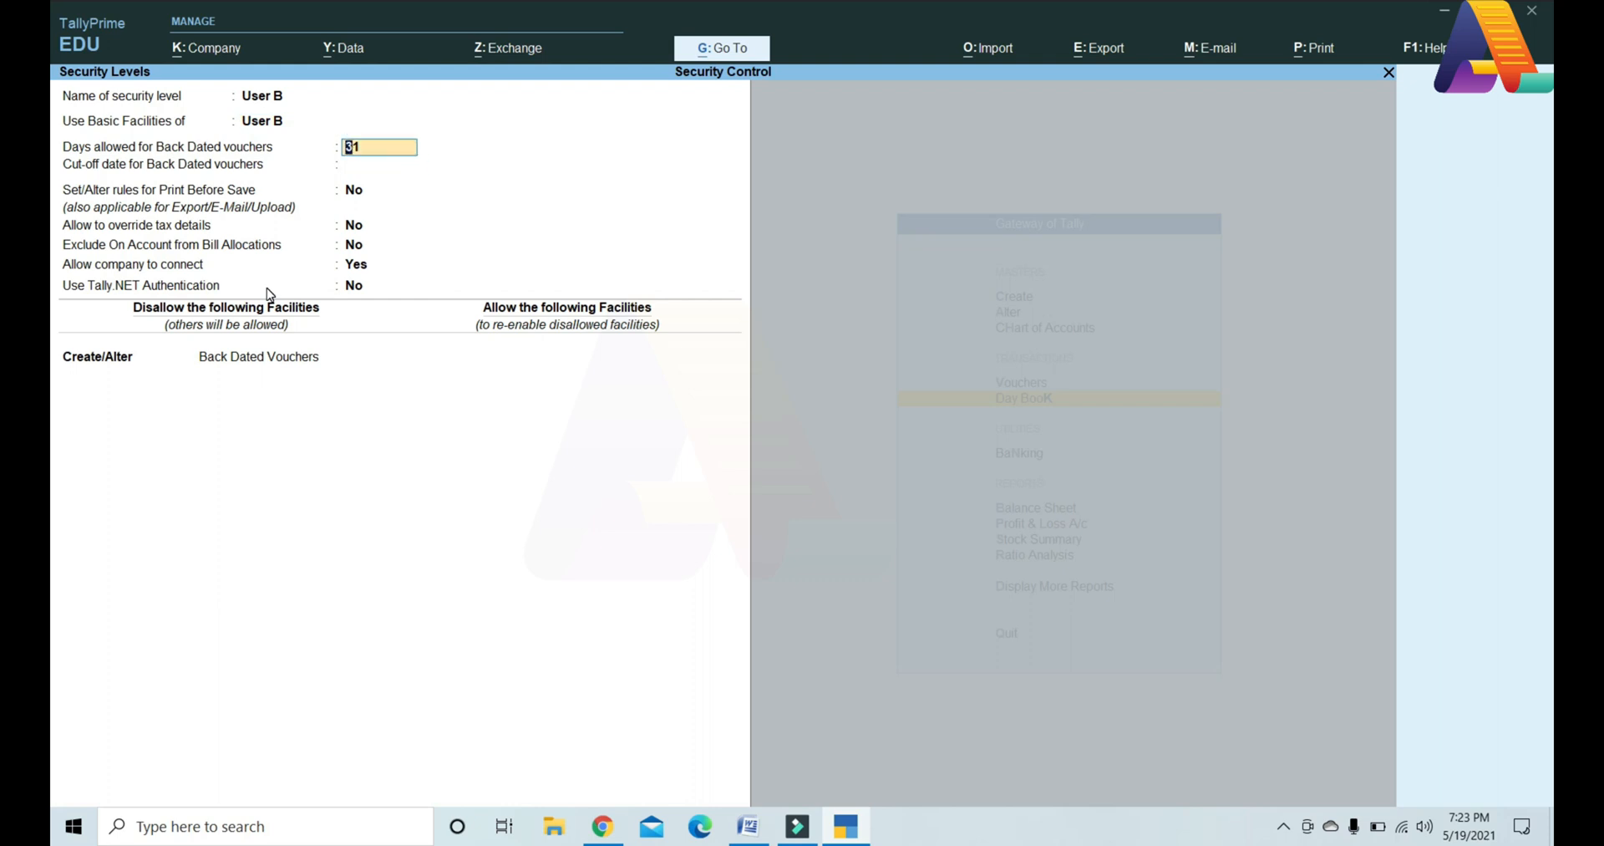
key(Return)
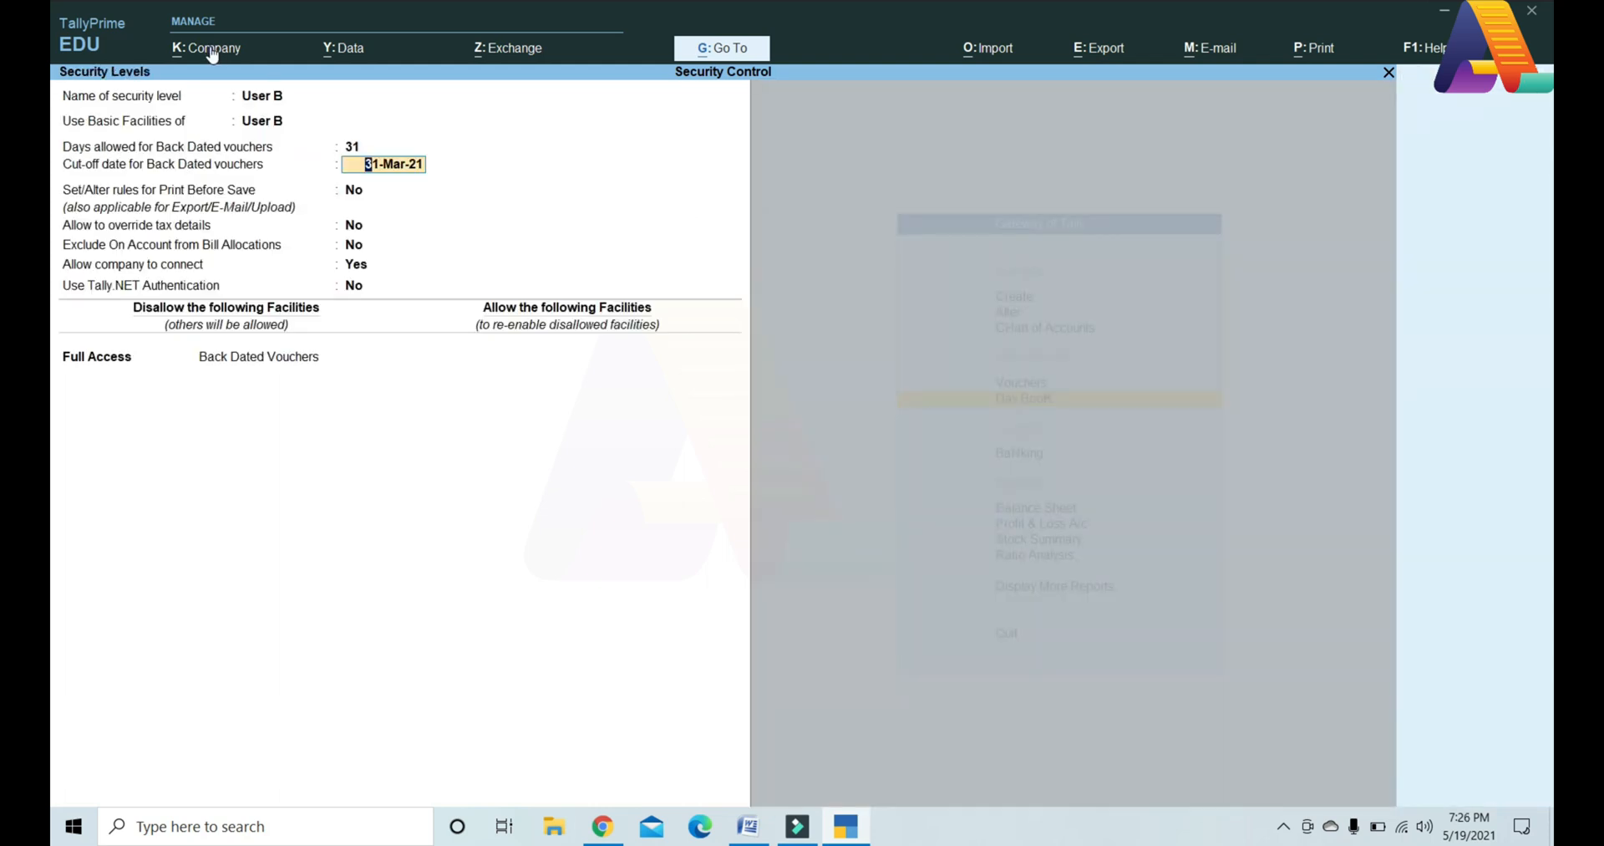
text(31-3-2022)
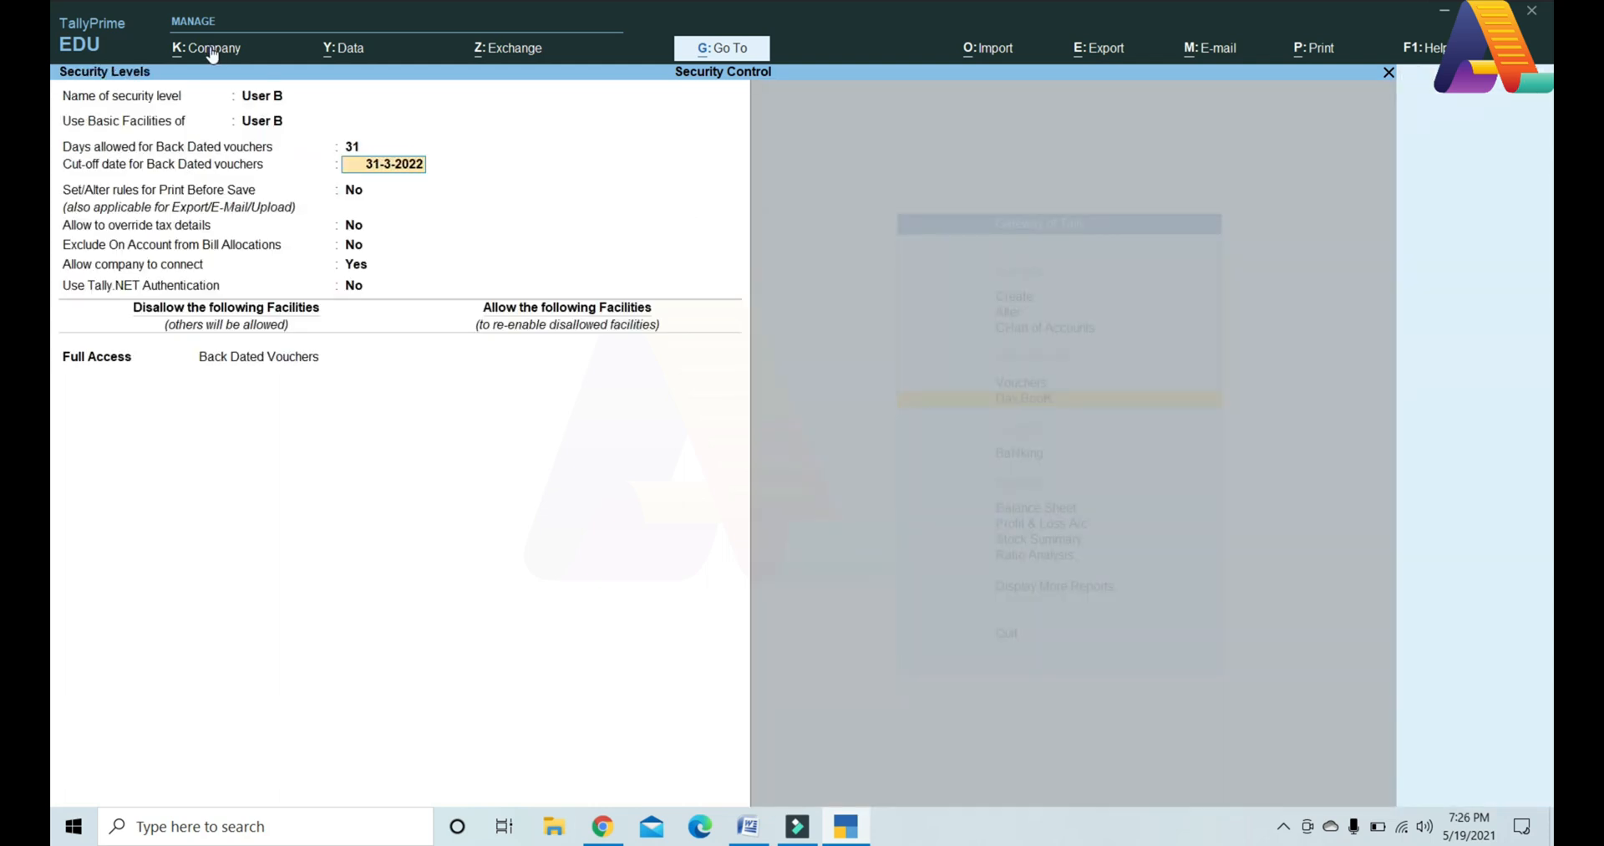
key(Return)
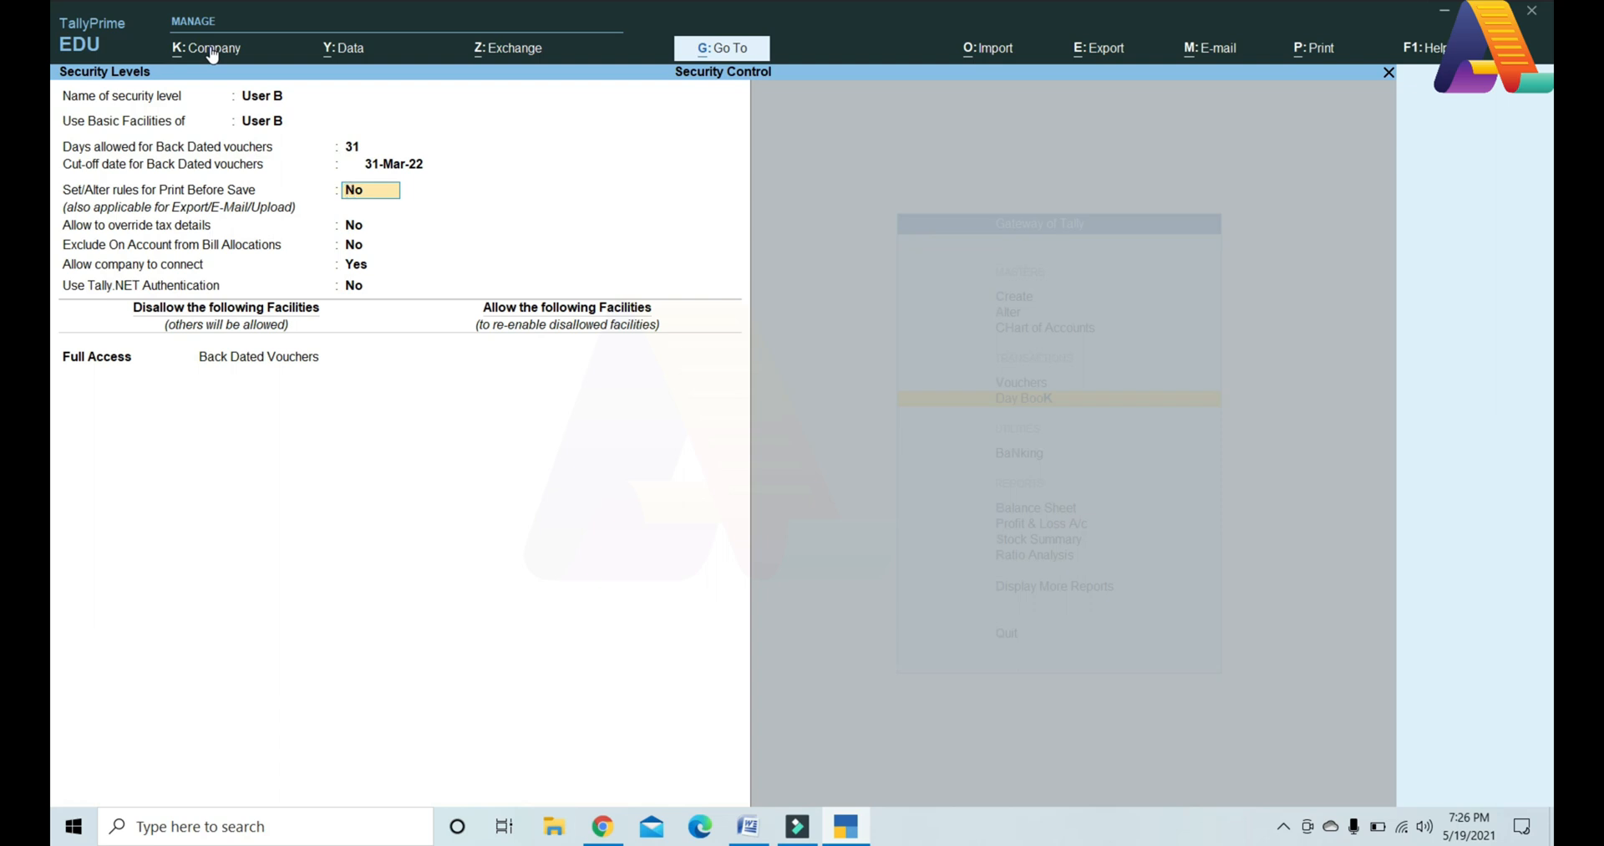
key(Return)
key(Return)
key(Return)
key(Return)
key(Return)
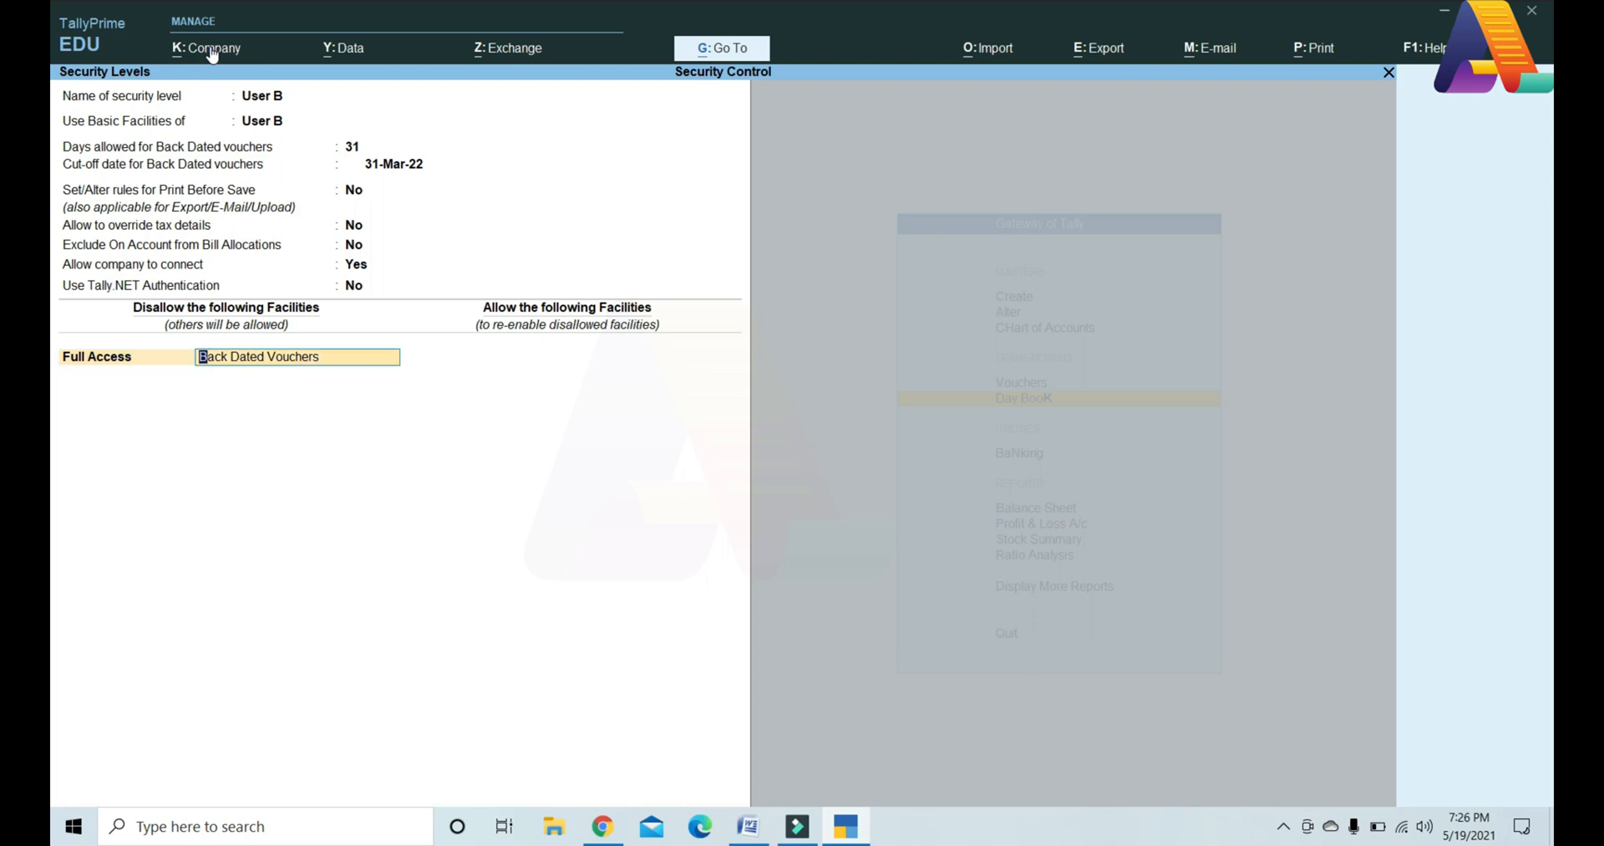
key(ctrl+a)
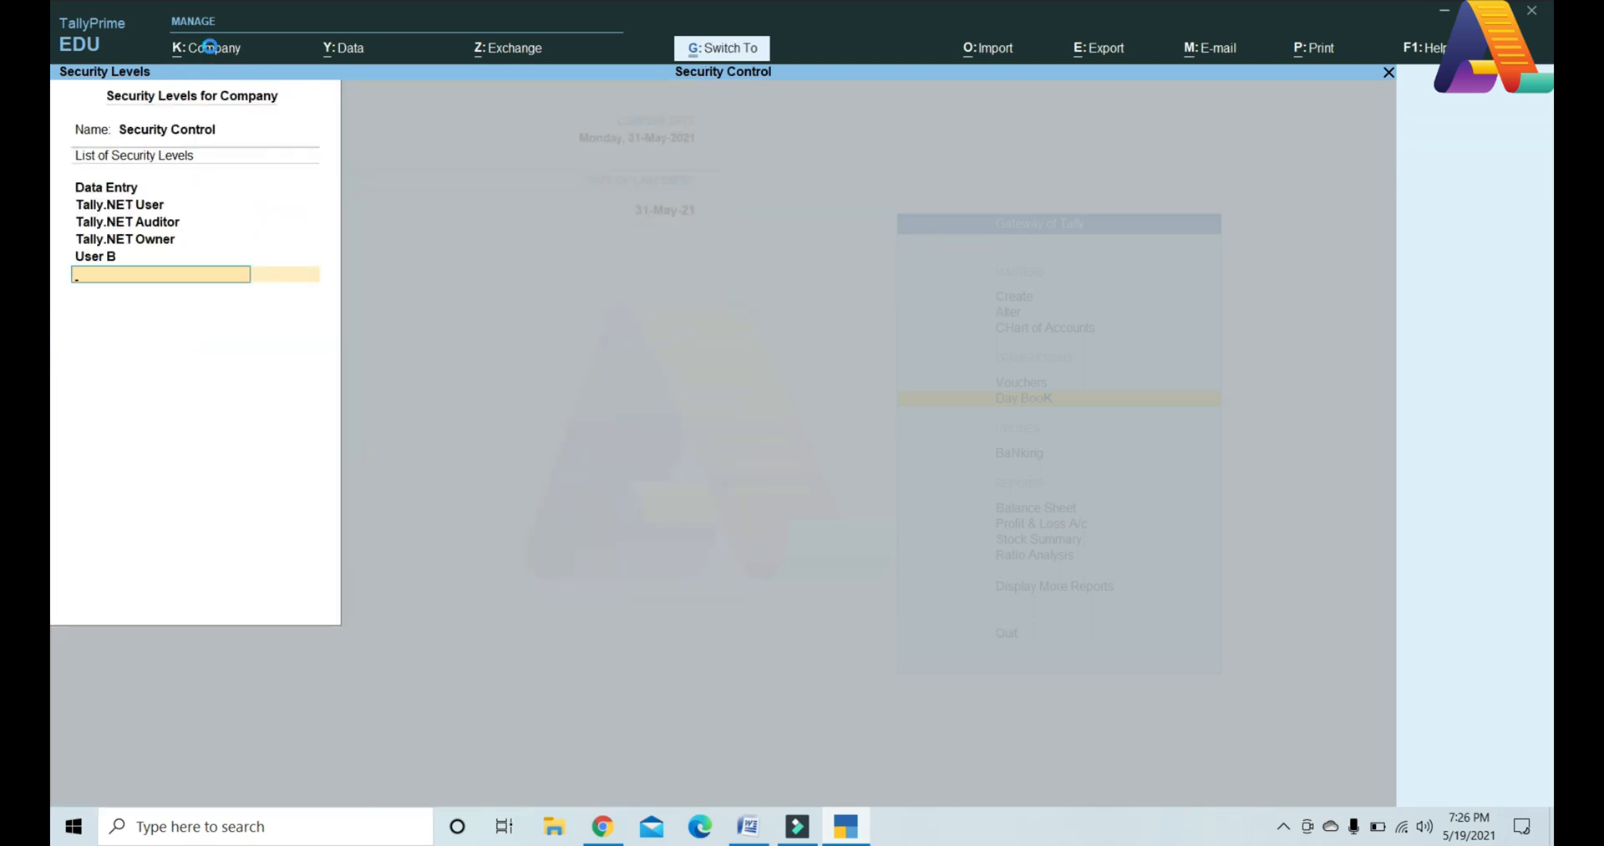
Step: Switch the logged-in user back to the restricted user b
key(Escape)
click(209, 47)
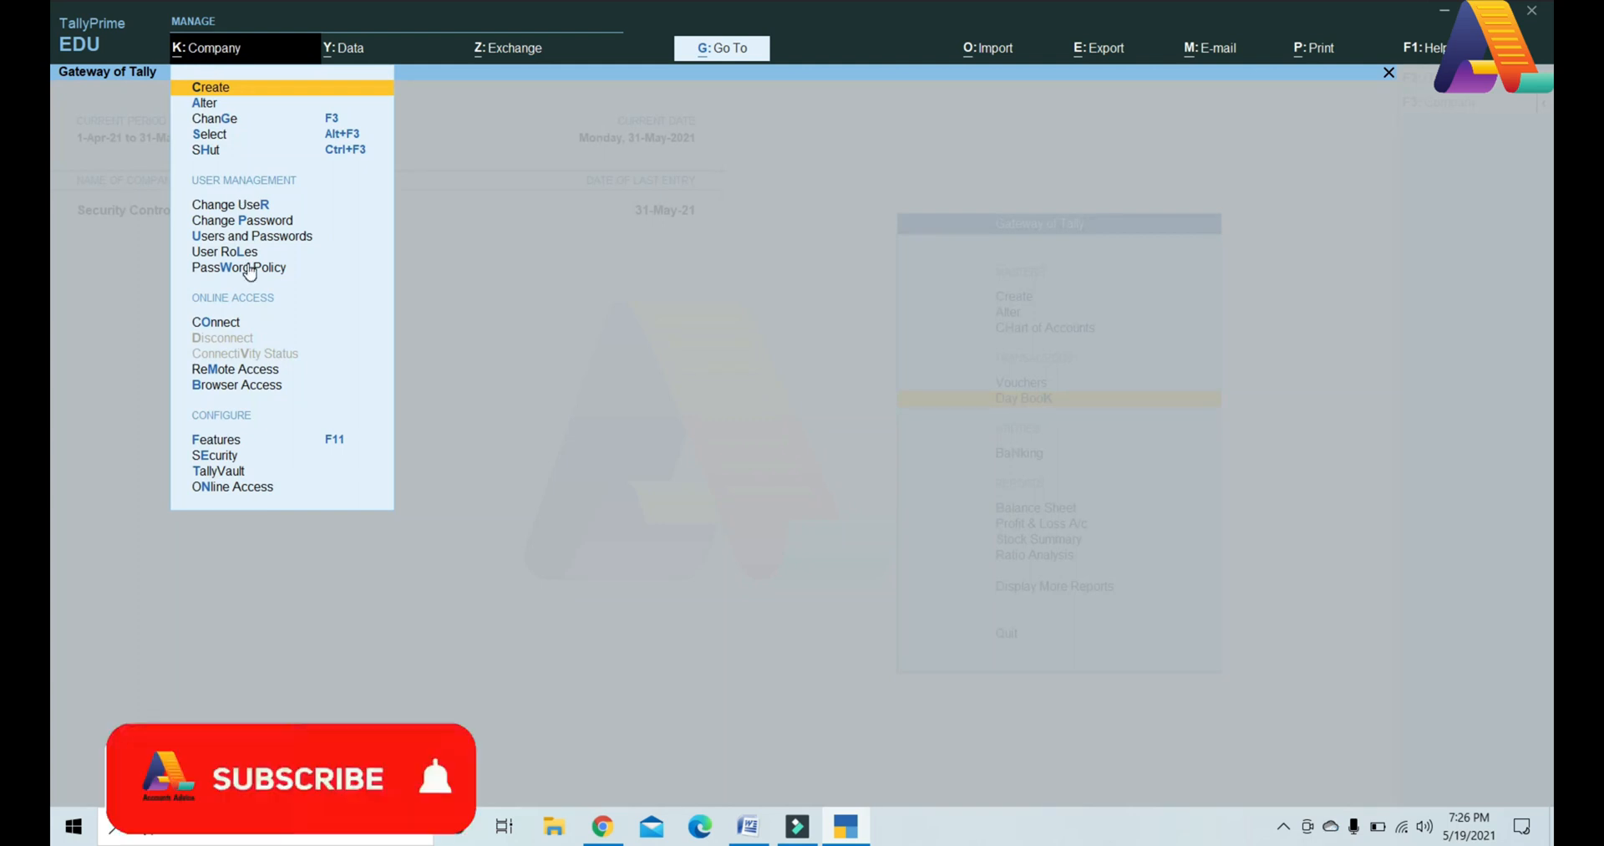
key(r)
key(Up)
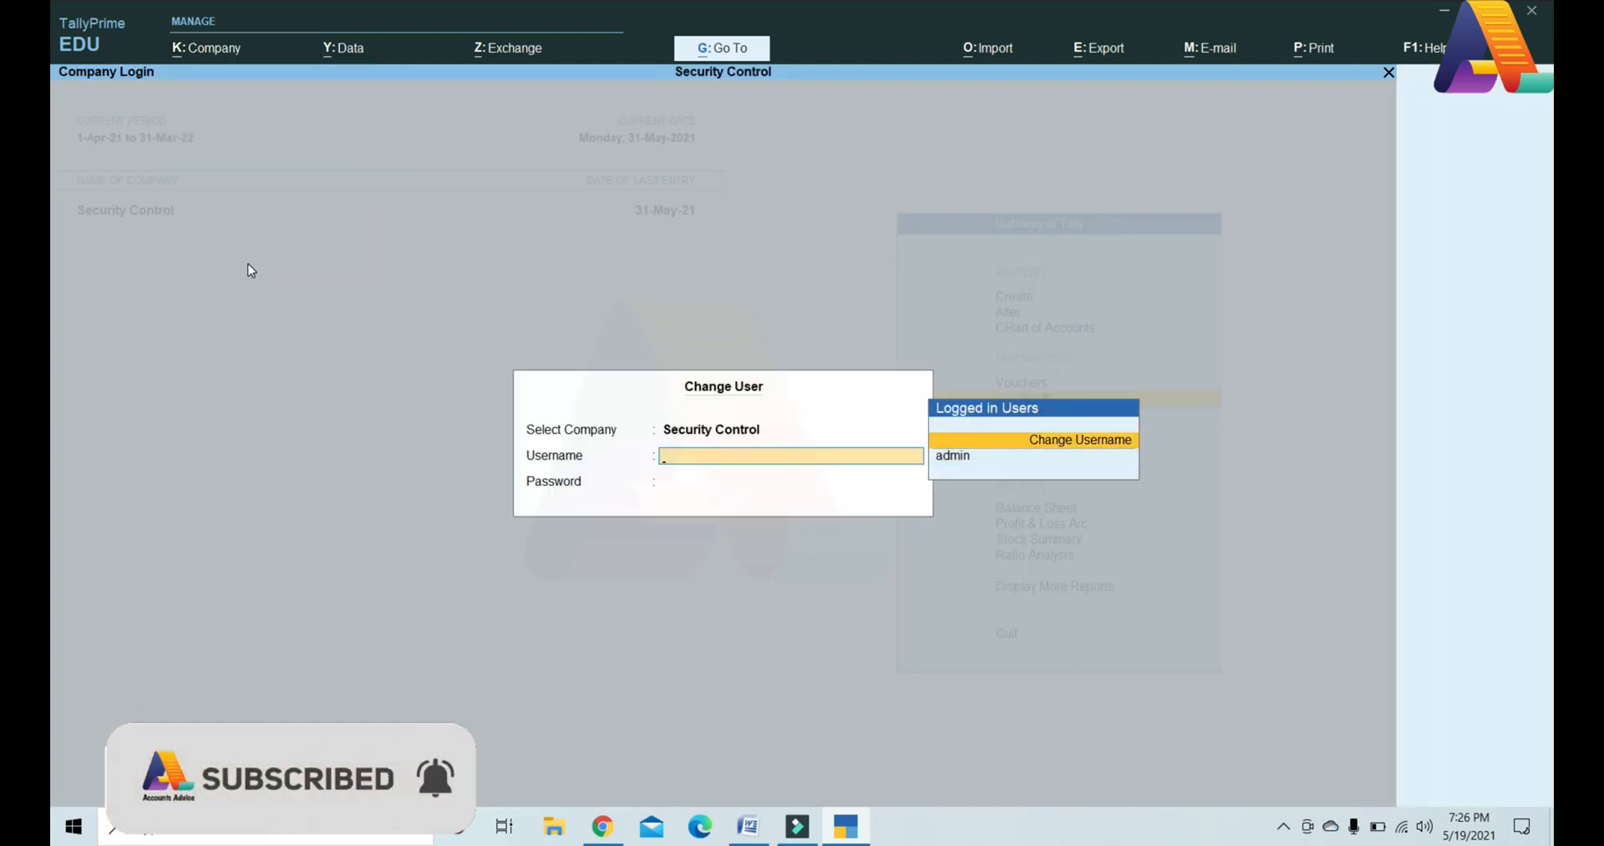
key(Return)
text(b)
key(Return)
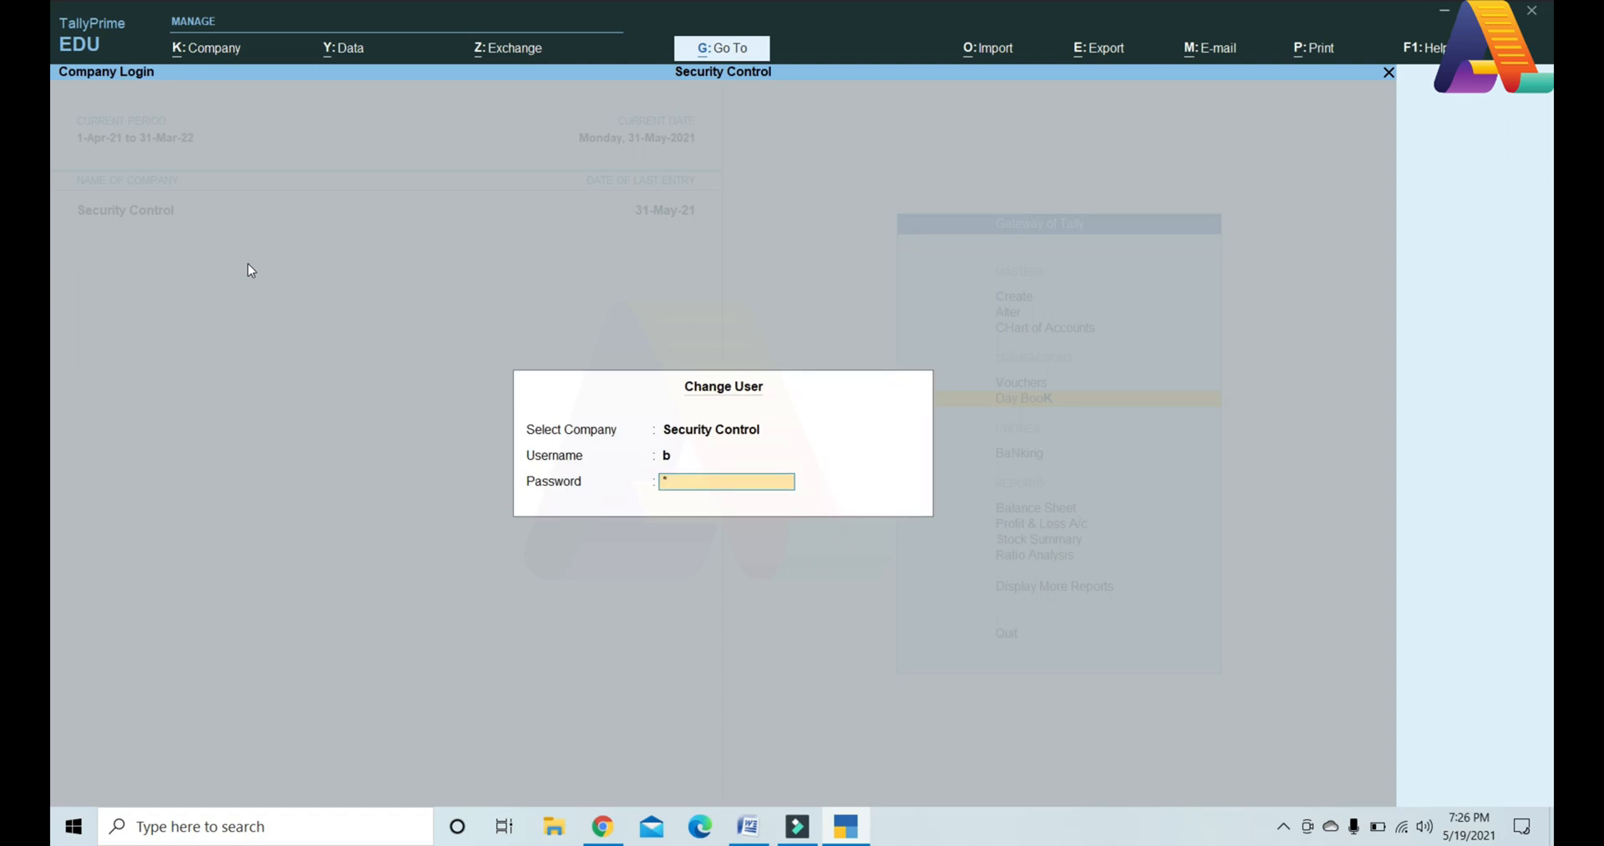
key(Return)
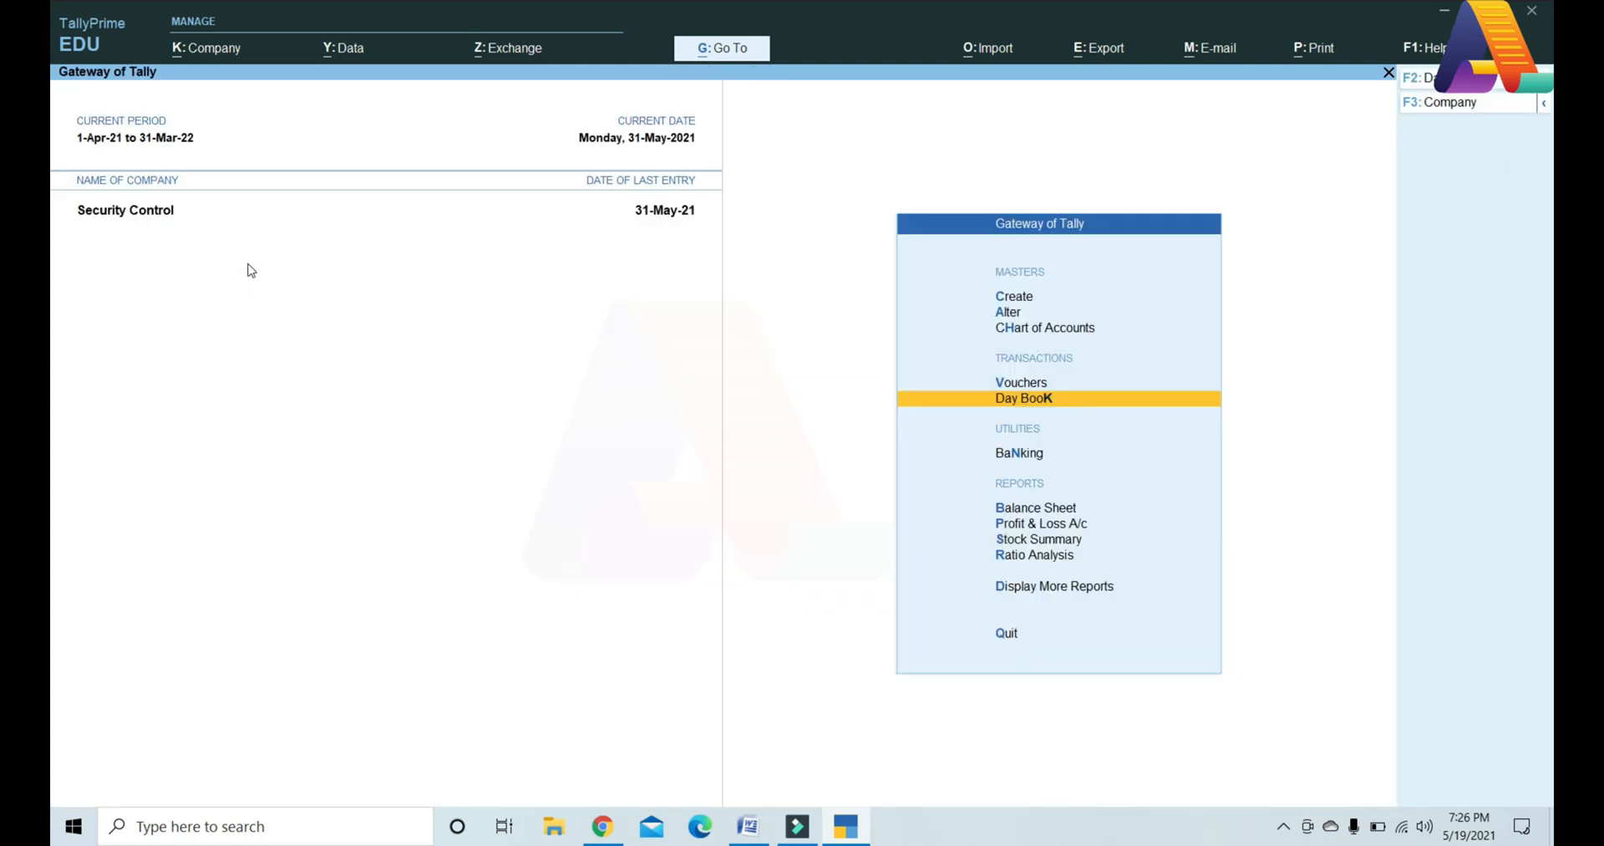
Step: Show the Day Book for 1-Apr-21 to 31-May-21 and try altering the 31-May-21 purchase voucher
key(Return)
key(alt+F2)
text(1-4)
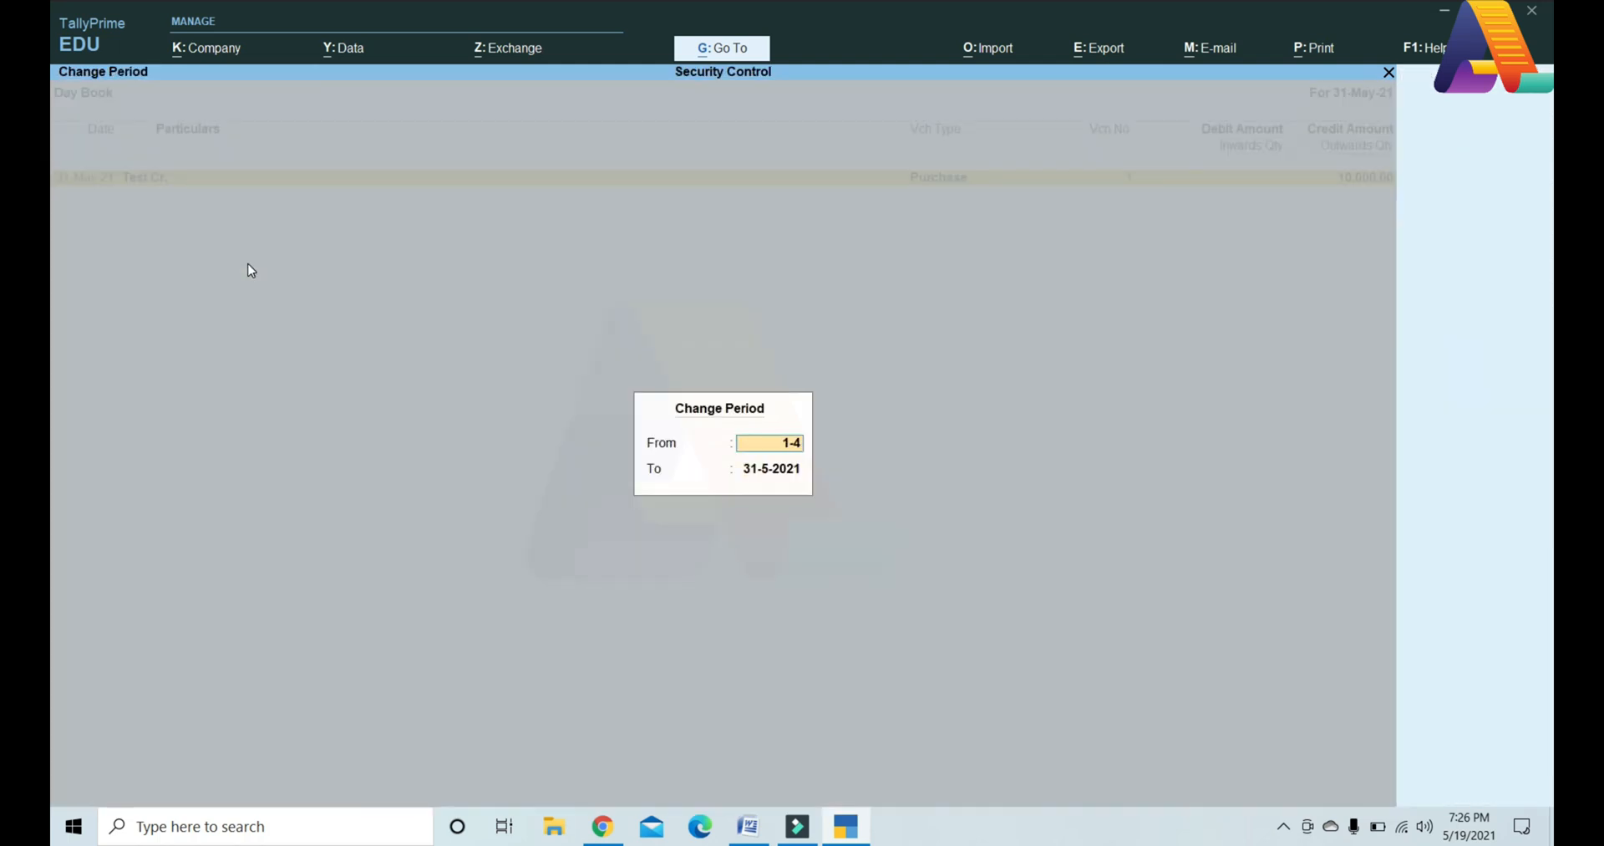
key(Return)
key(Return)
key(Return)
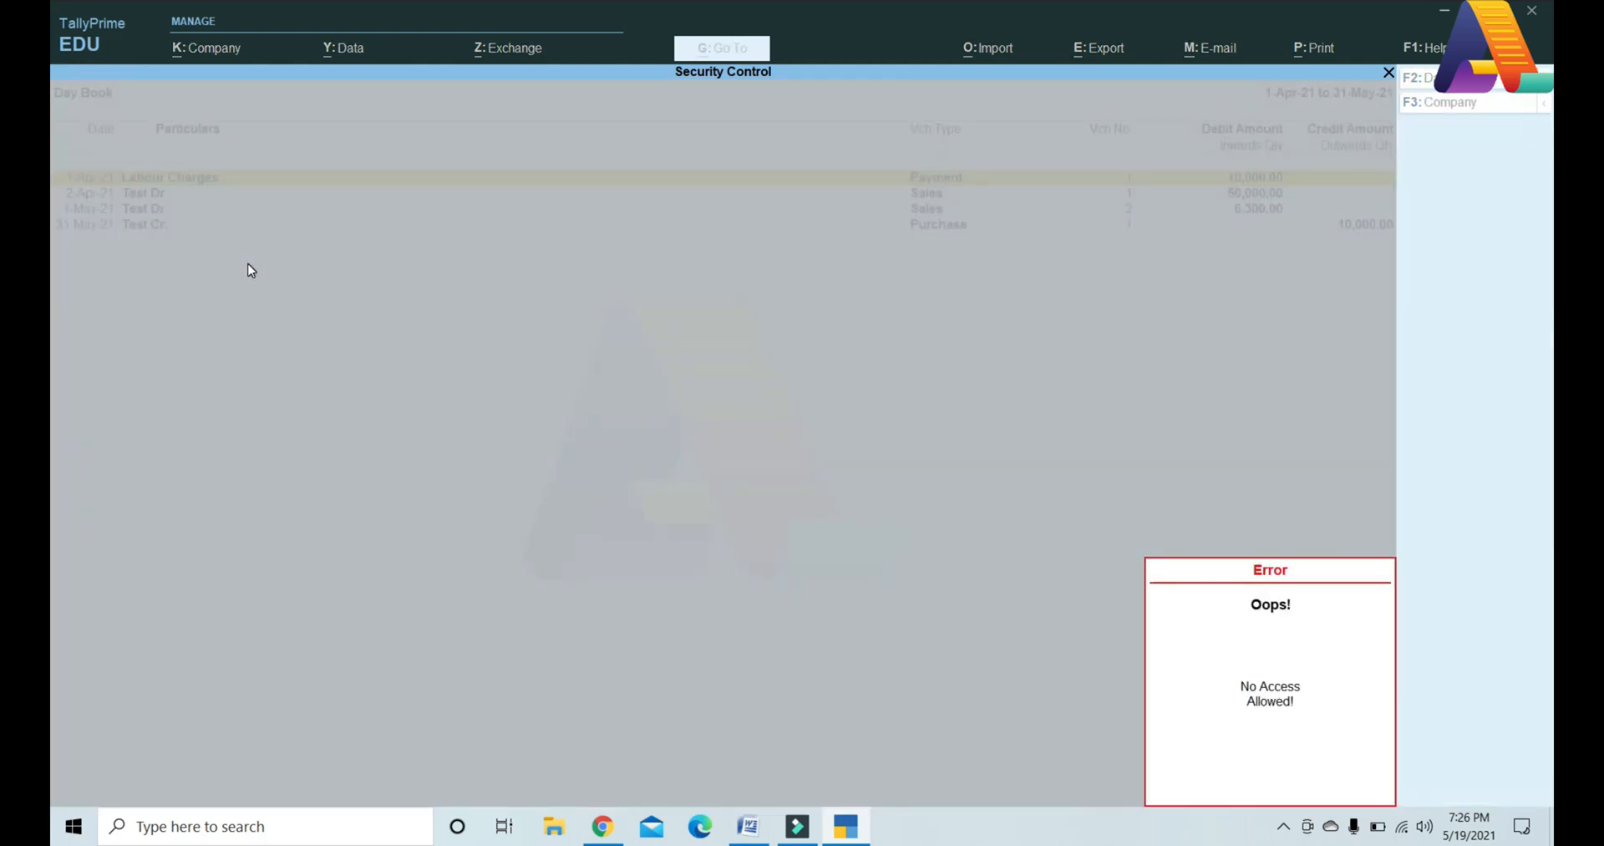
key(Escape)
key(Down)
key(Down)
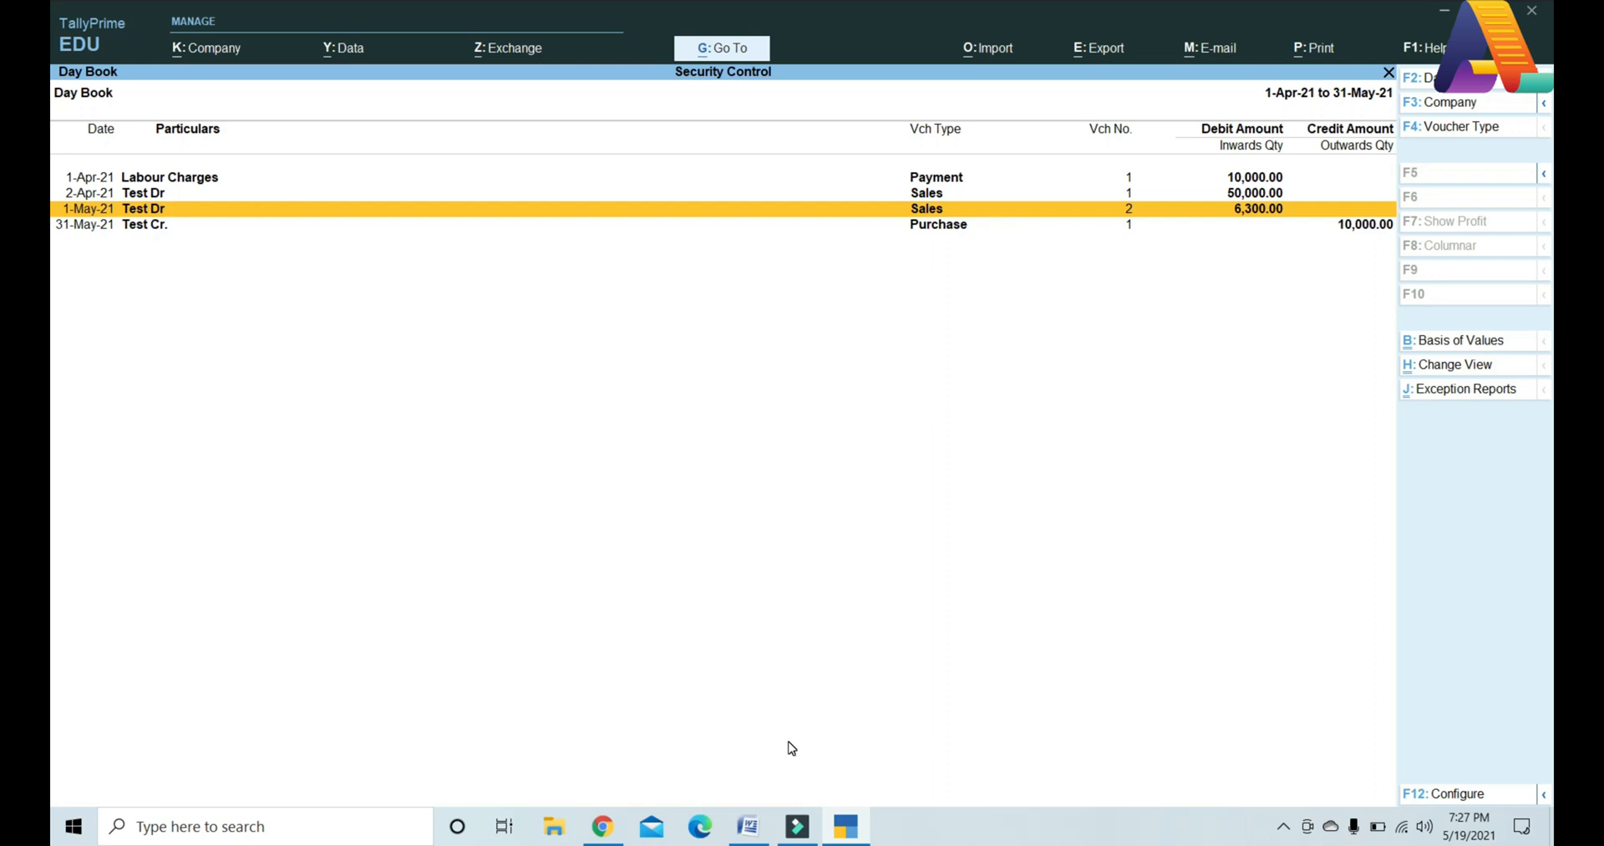
key(Down)
key(Return)
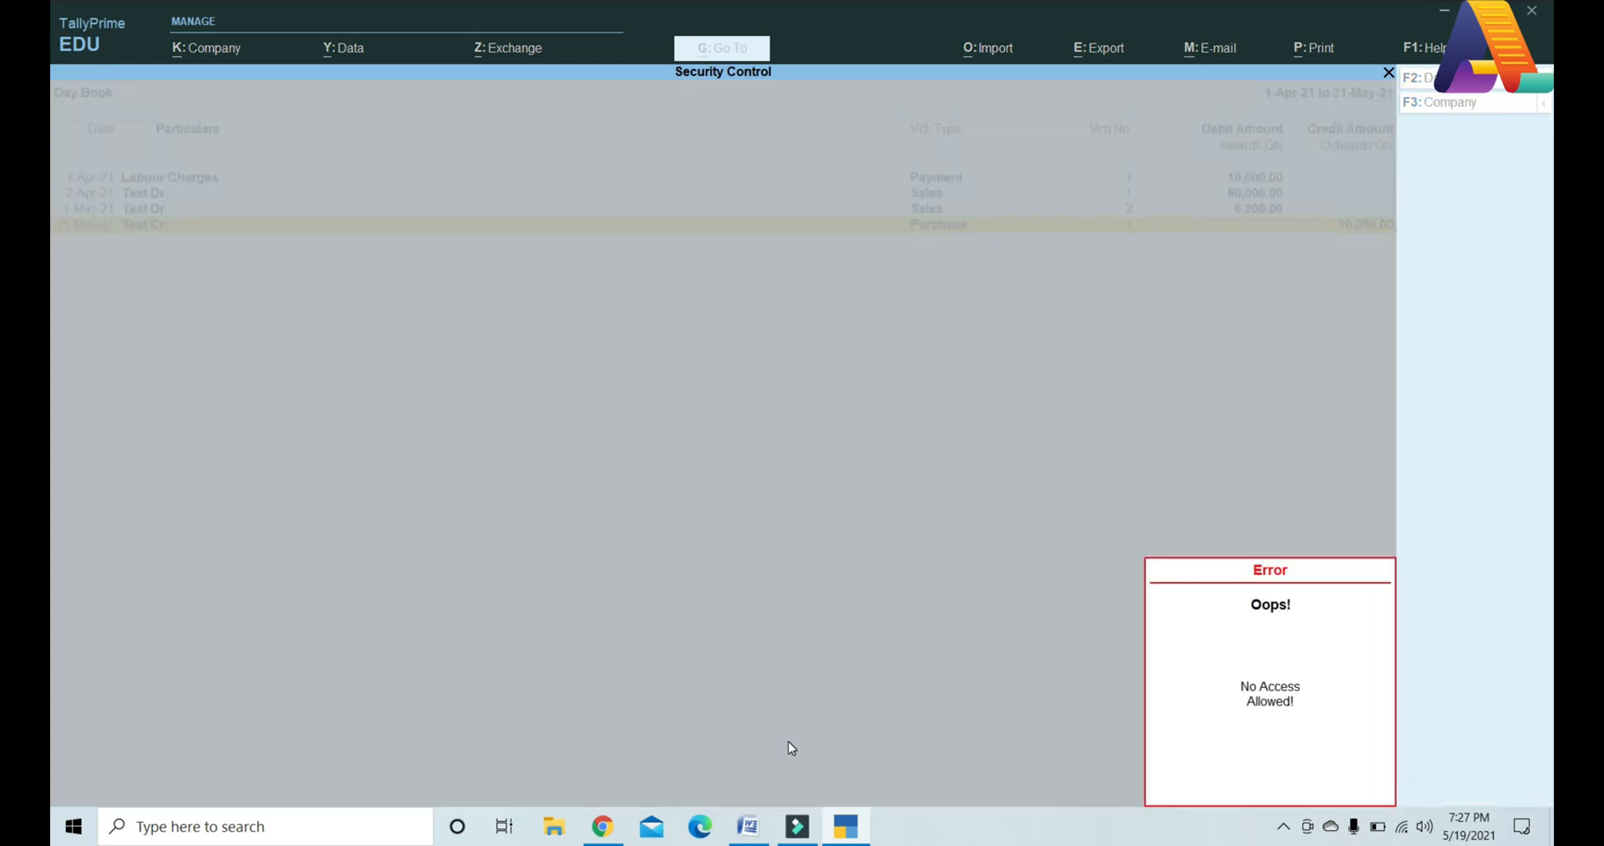